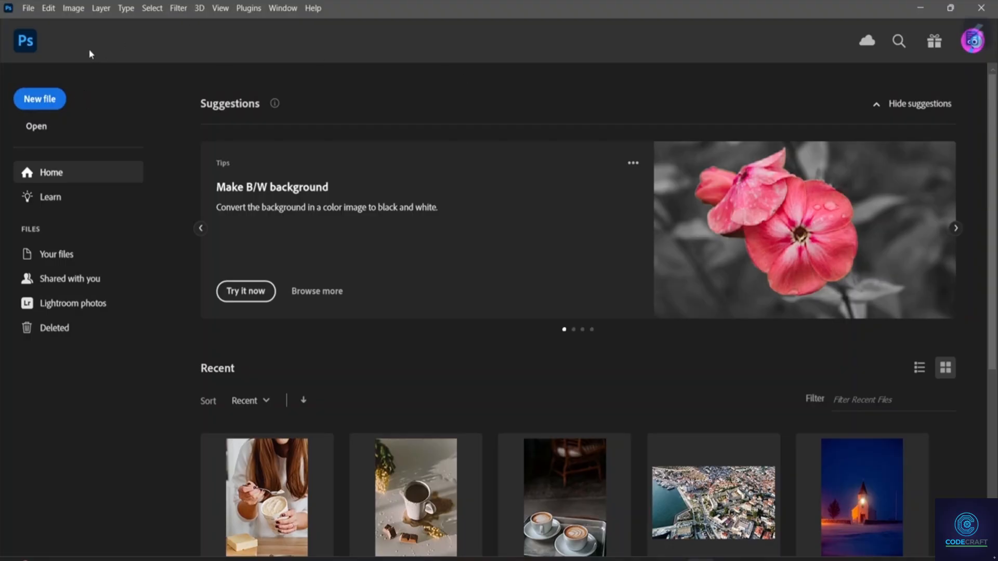
Open the brick wall image pexels-shonejai-1227511 (1) from the Downloads folder.
click(45, 133)
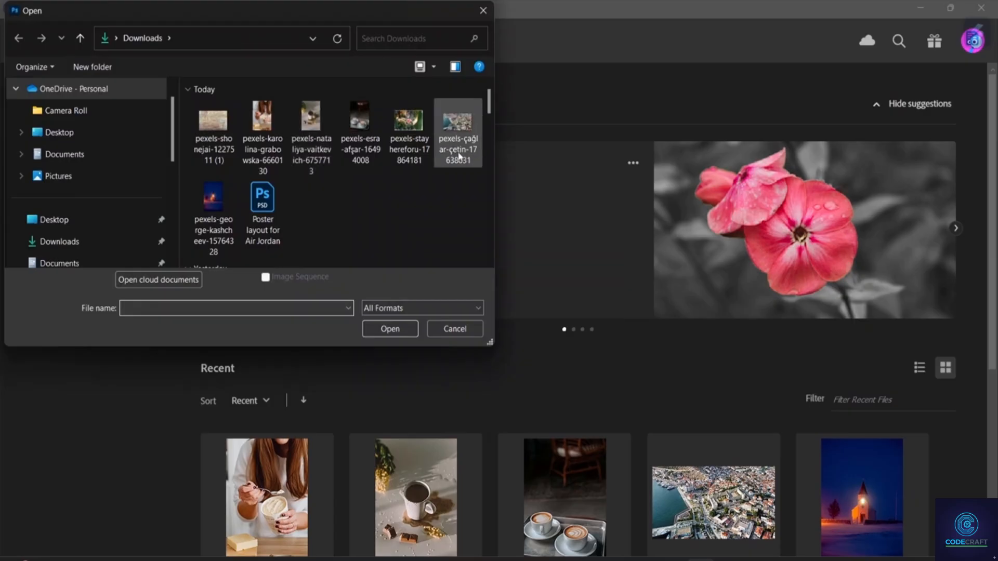
click(208, 117)
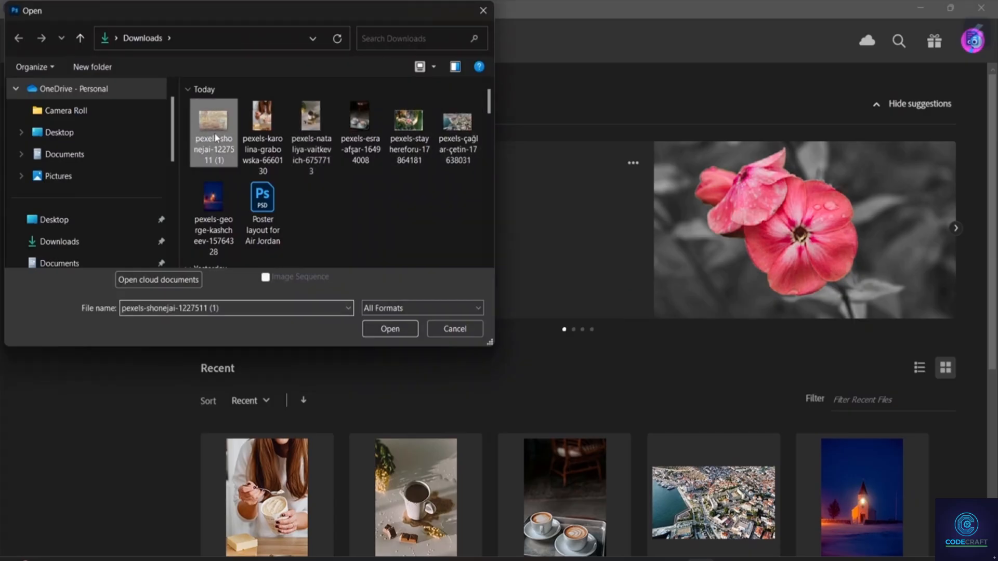
click(389, 329)
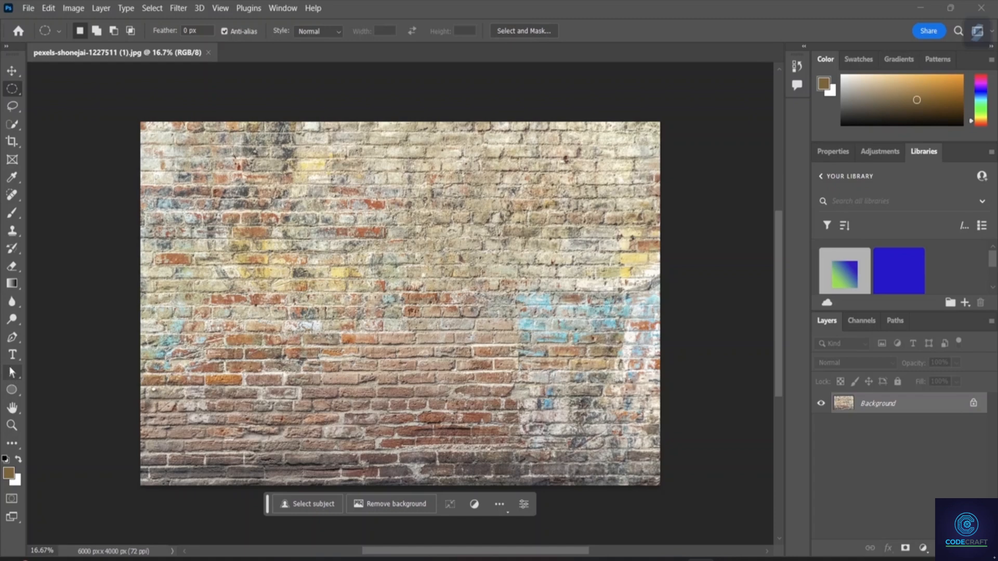
Add a horizontal "Lorem Ipsum" placeholder text layer and move it near the centre of the brick wall.
click(13, 355)
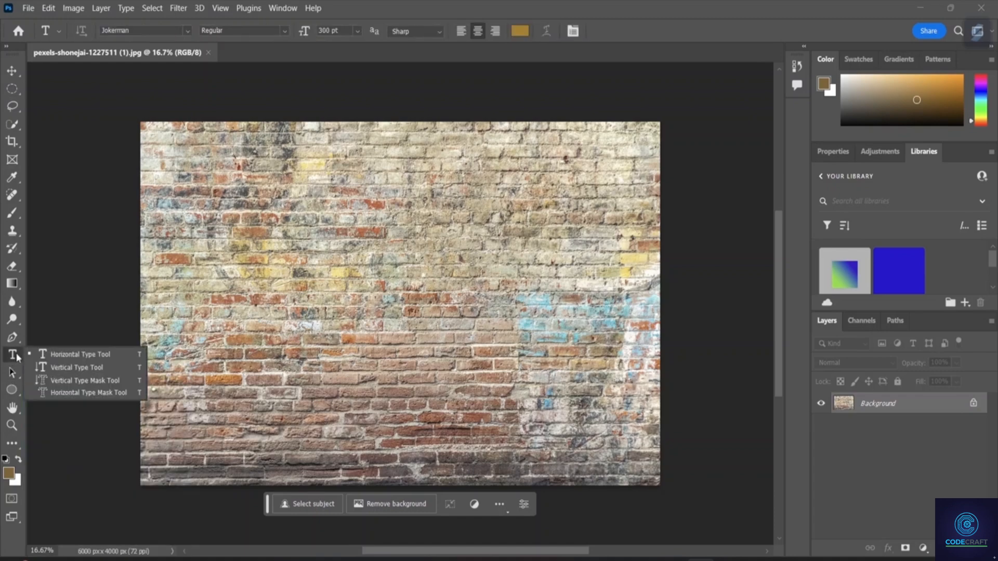
click(63, 356)
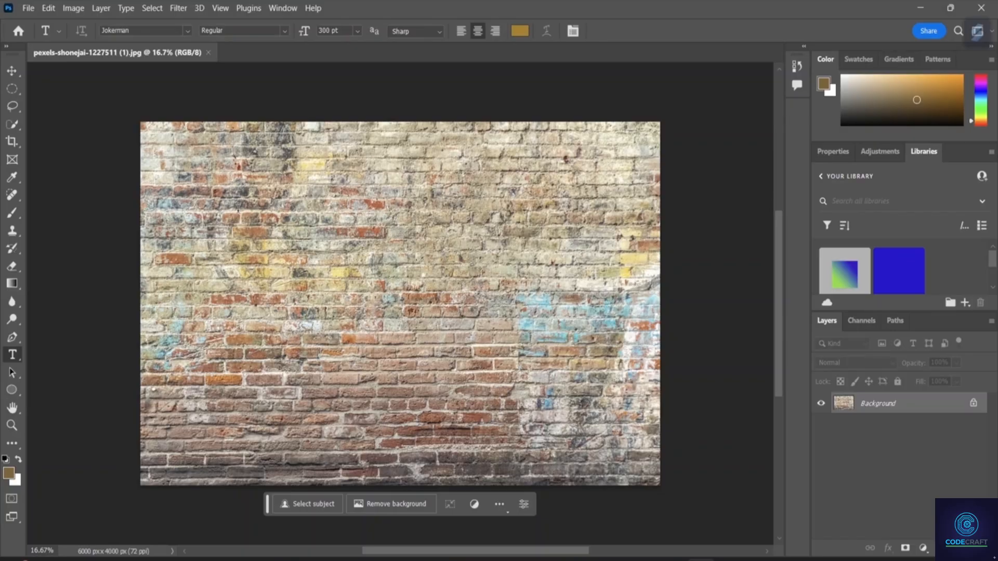
click(239, 209)
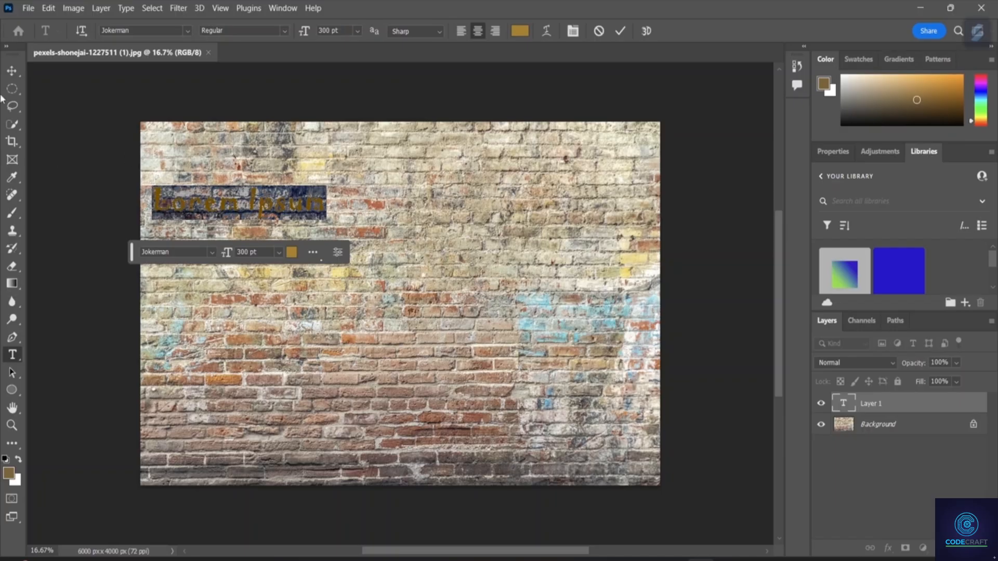
click(11, 71)
drag(248, 208, 383, 290)
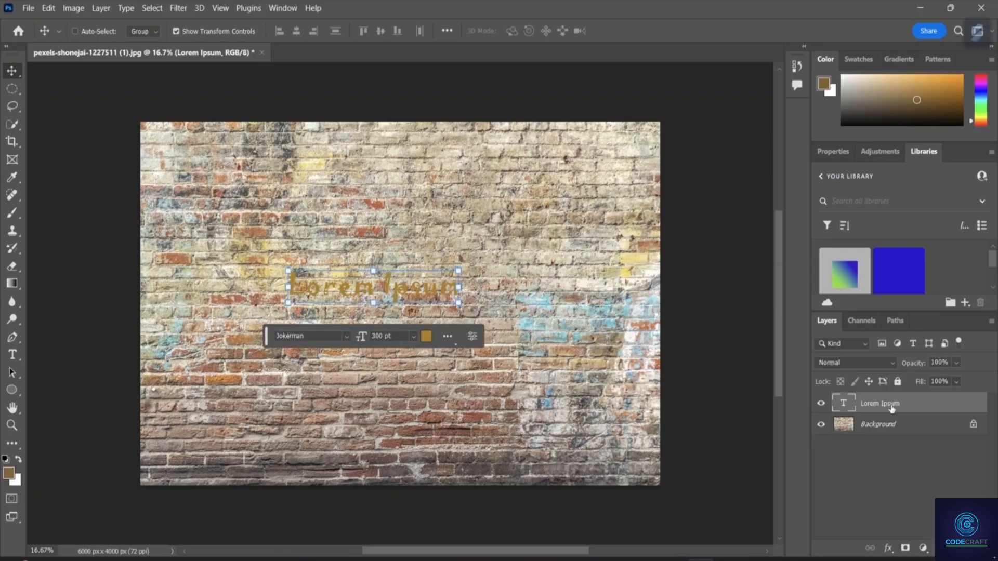
Change the text color of the Lorem Ipsum layer to near-black, 00060b.
click(427, 336)
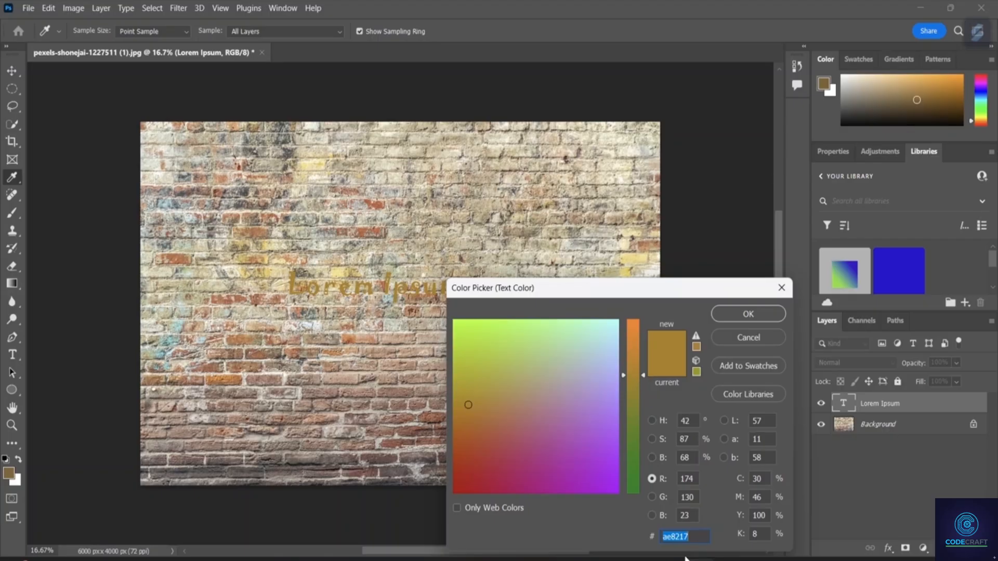
click(653, 479)
drag(622, 377, 627, 497)
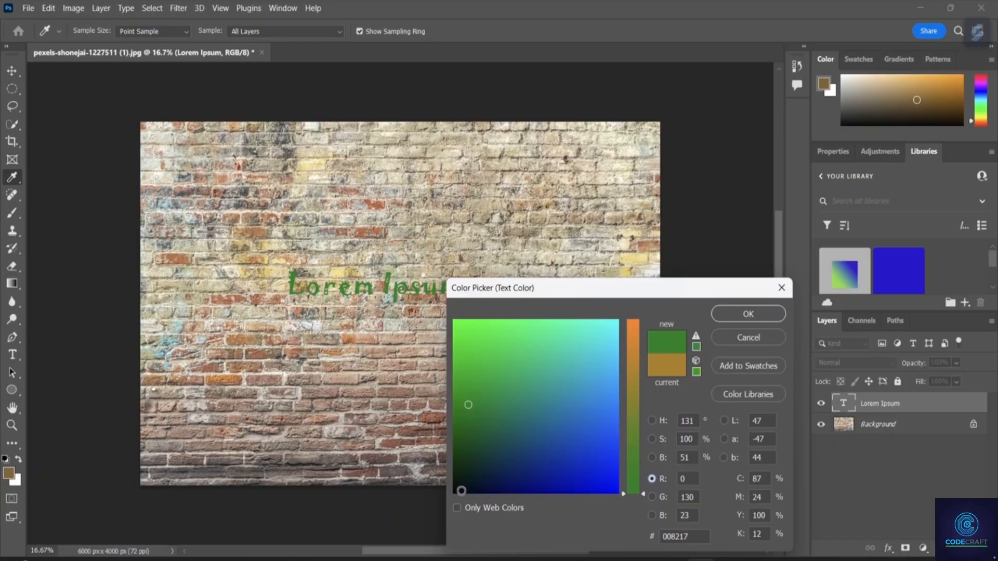
click(461, 489)
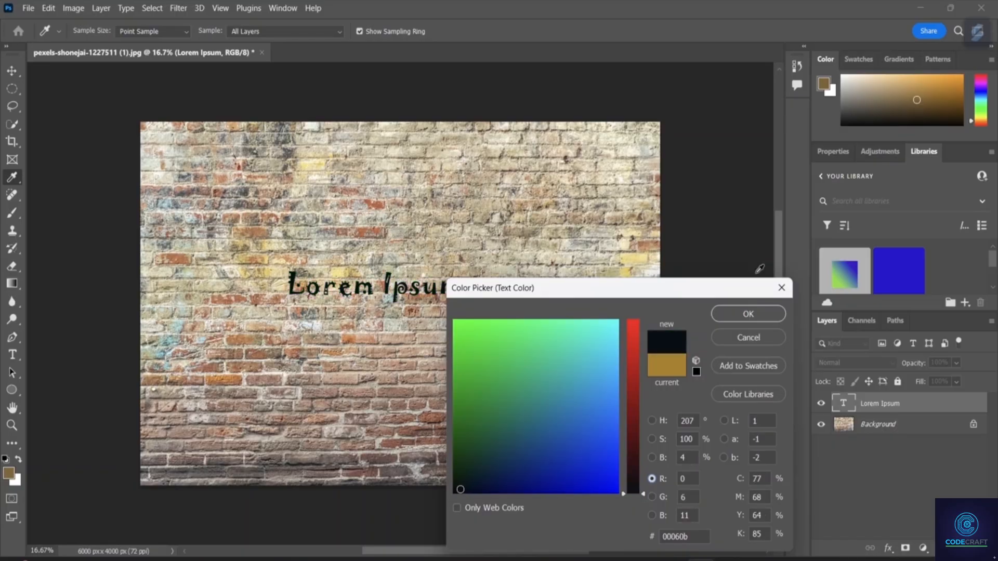
click(749, 314)
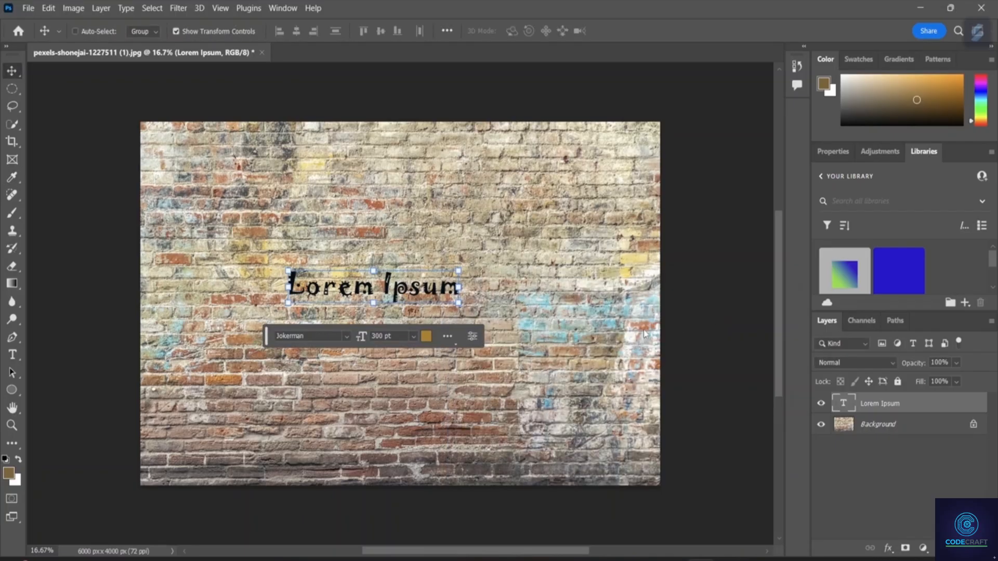
Set the font of the Lorem Ipsum text to Bauhaus 93.
click(345, 336)
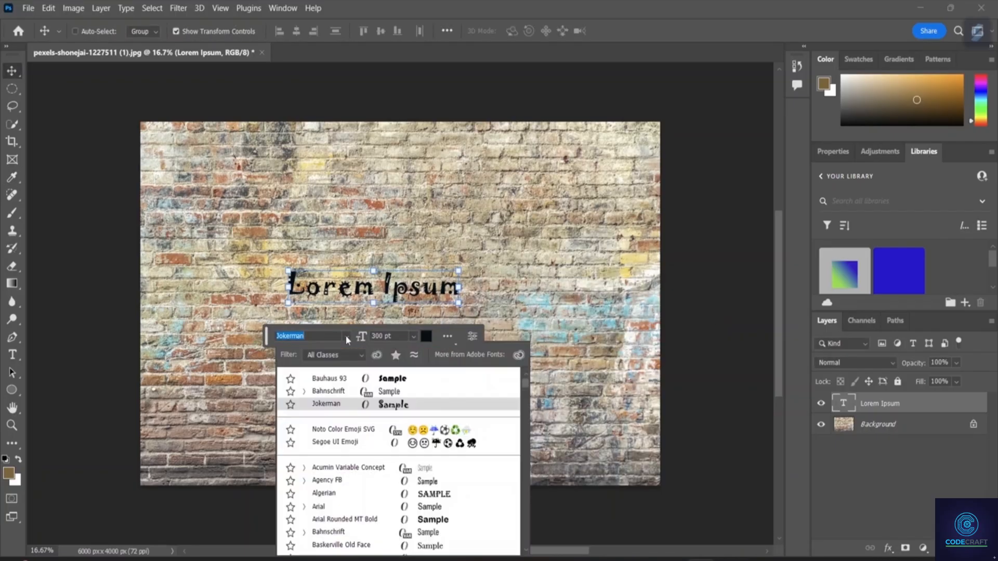
click(443, 378)
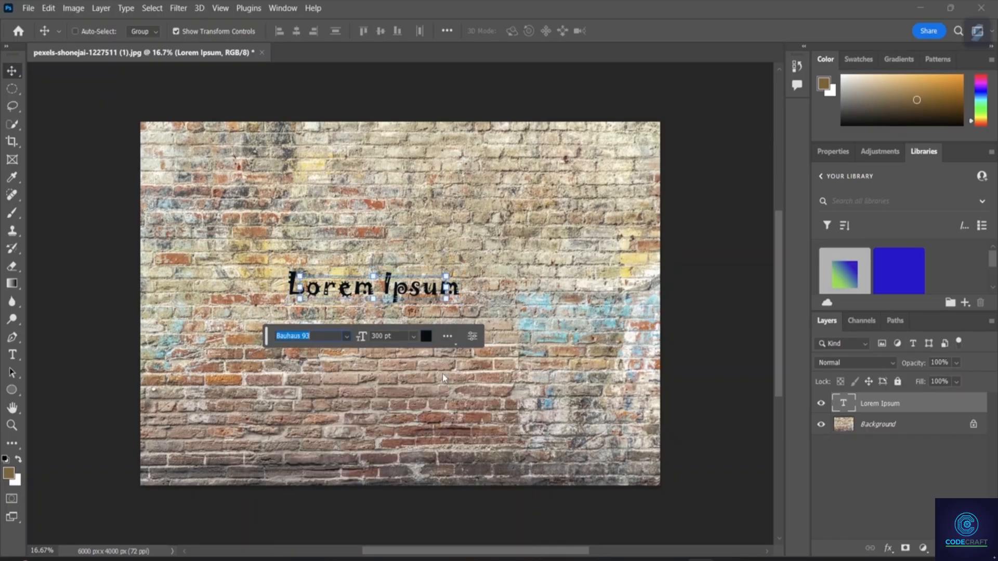
click(347, 333)
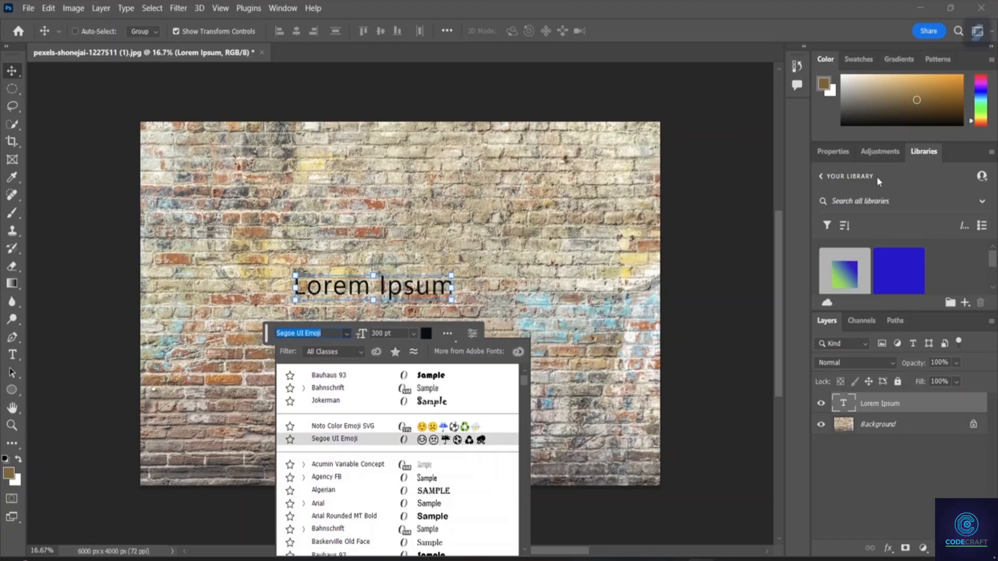
click(888, 154)
click(879, 152)
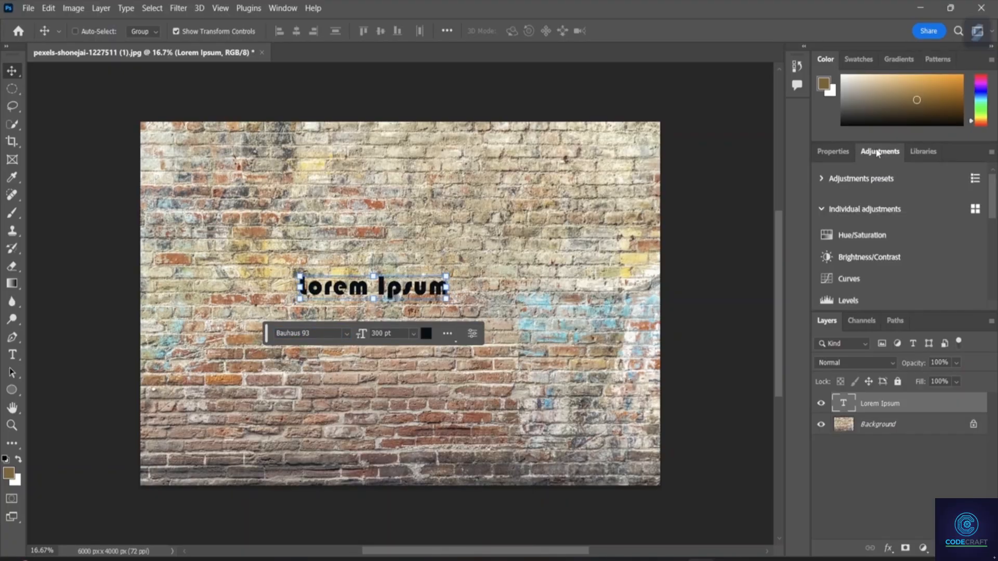
Set the Lorem Ipsum text to the Elephant font in the Regular style, using the type layer's character properties.
click(840, 152)
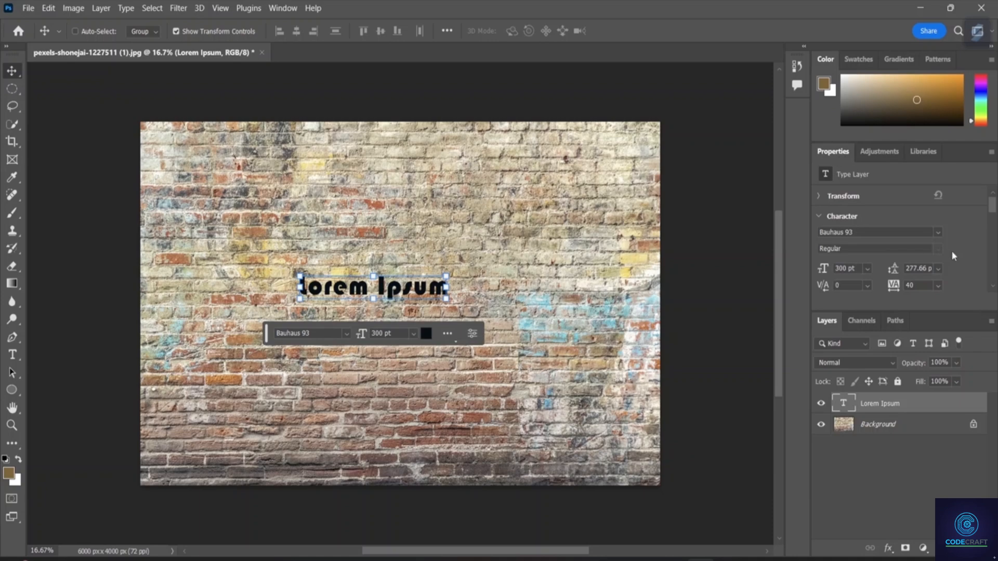
click(939, 233)
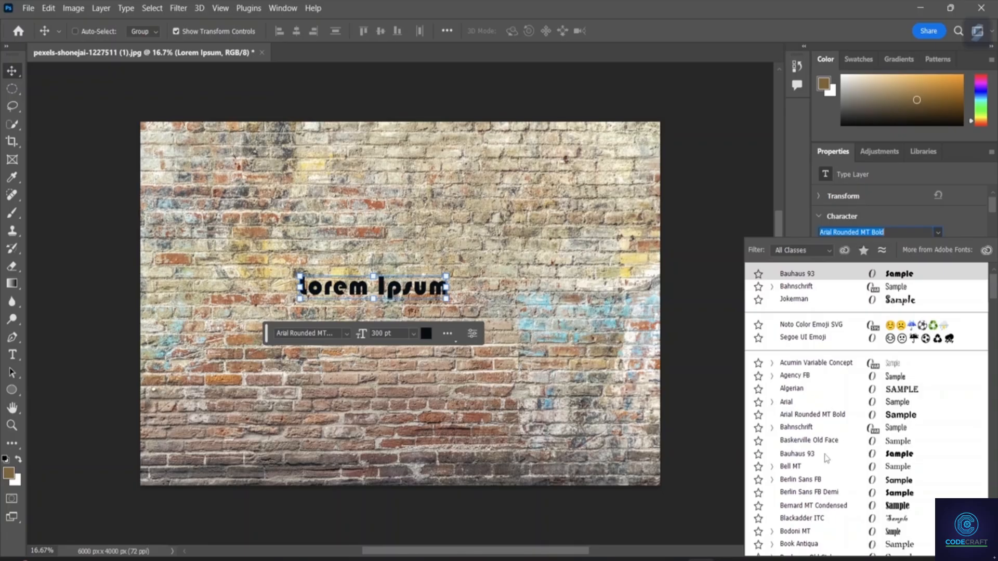
scroll(801, 405, down, 2)
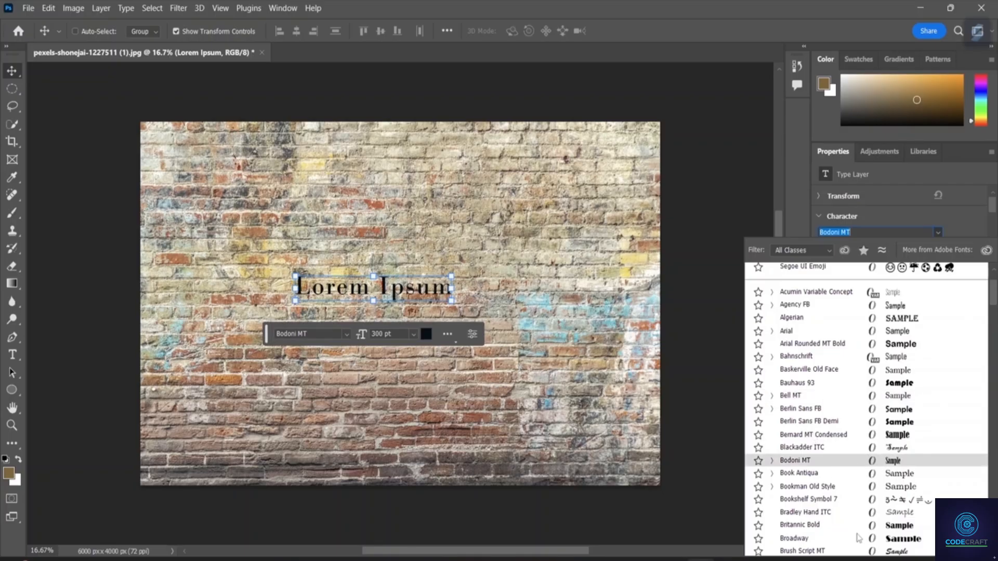
scroll(858, 538, down, 2)
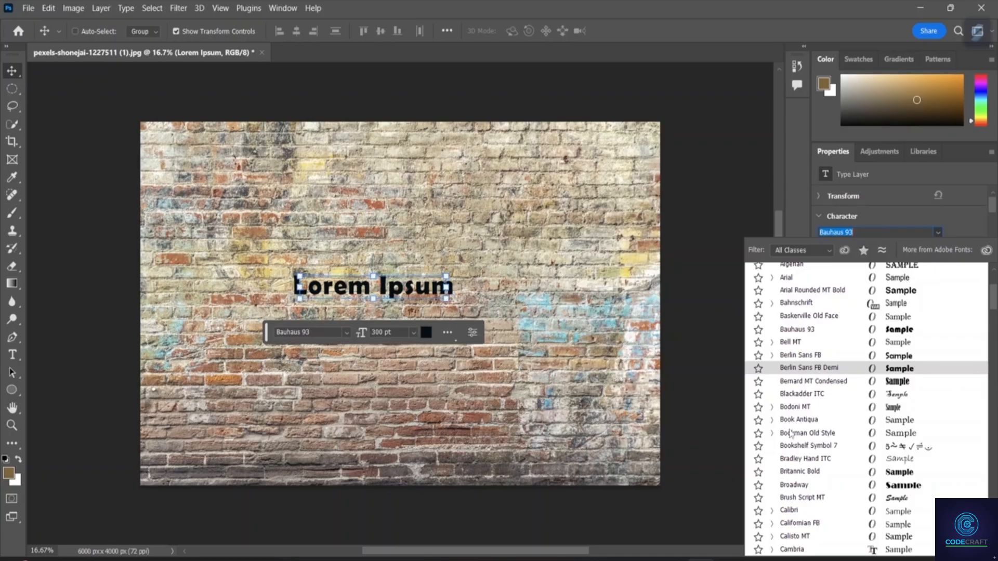
scroll(791, 435, down, 4)
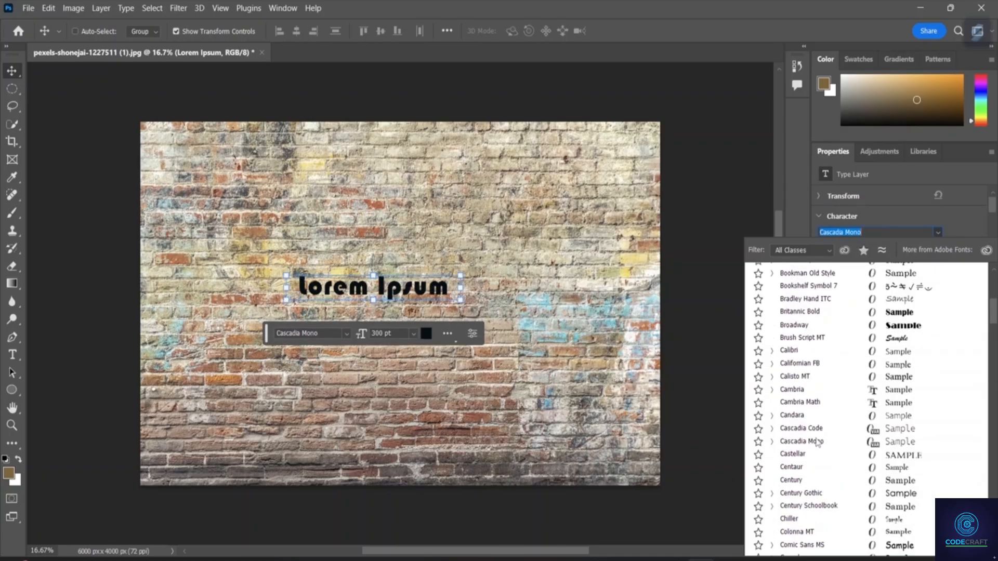
scroll(823, 426, down, 9)
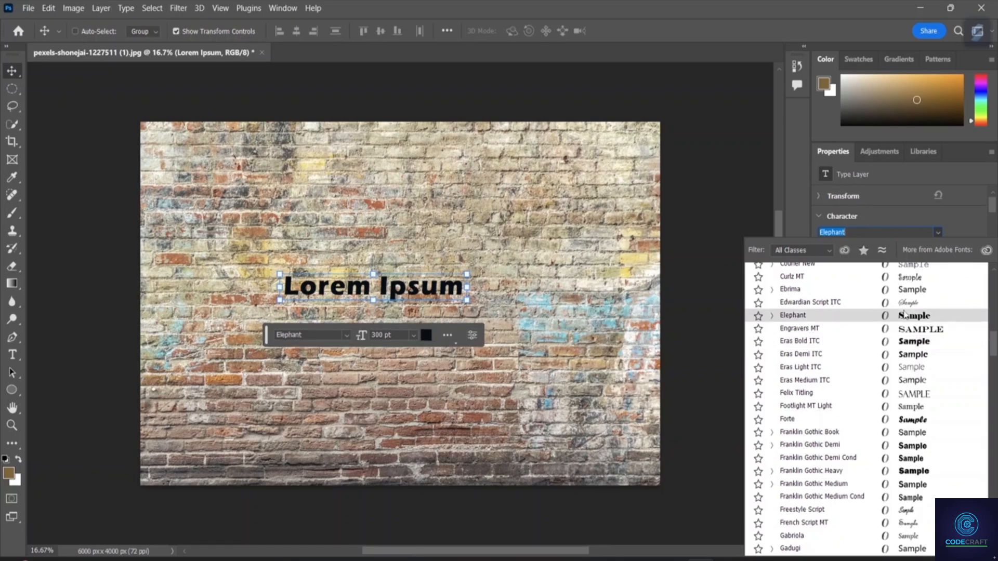
click(904, 315)
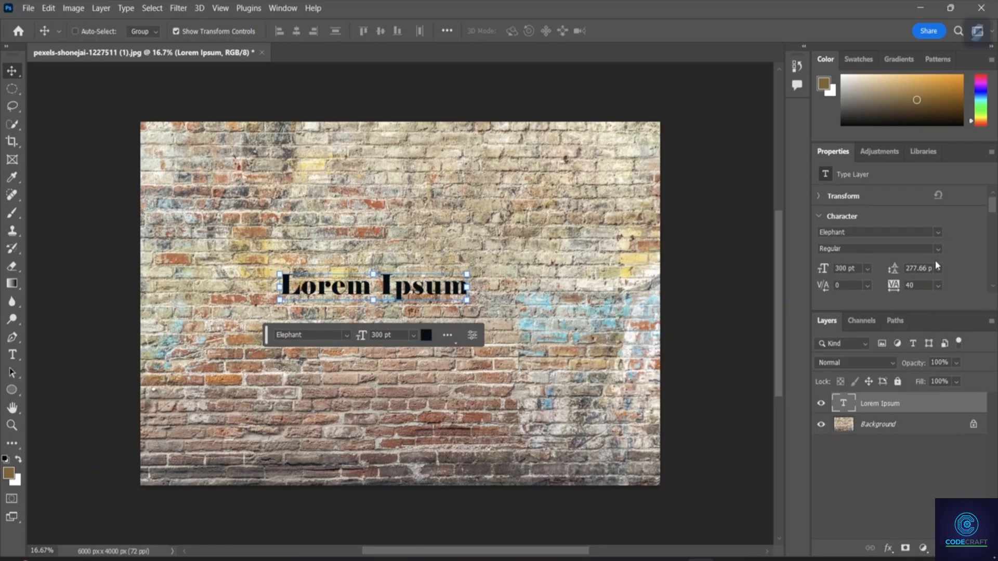
click(938, 248)
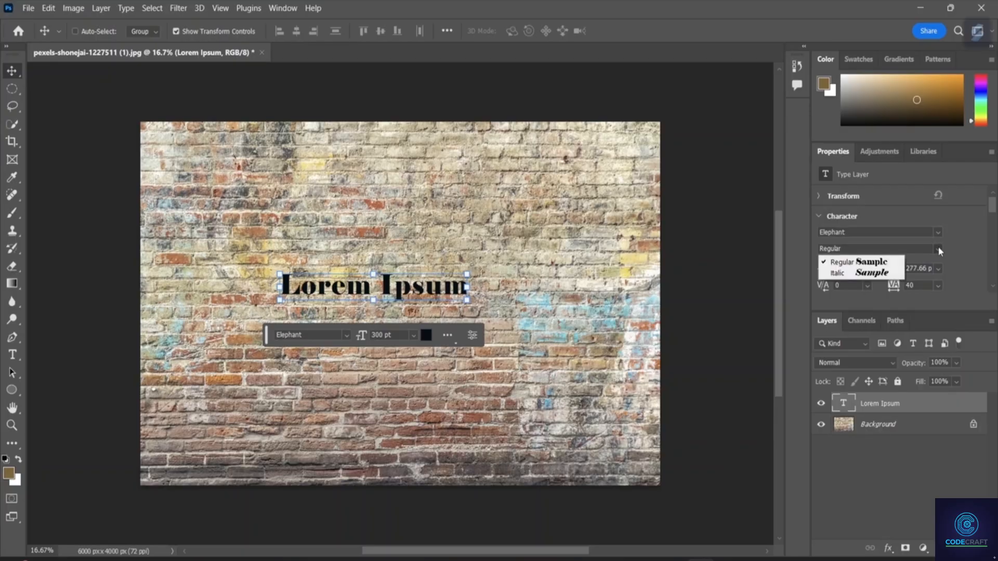
click(873, 263)
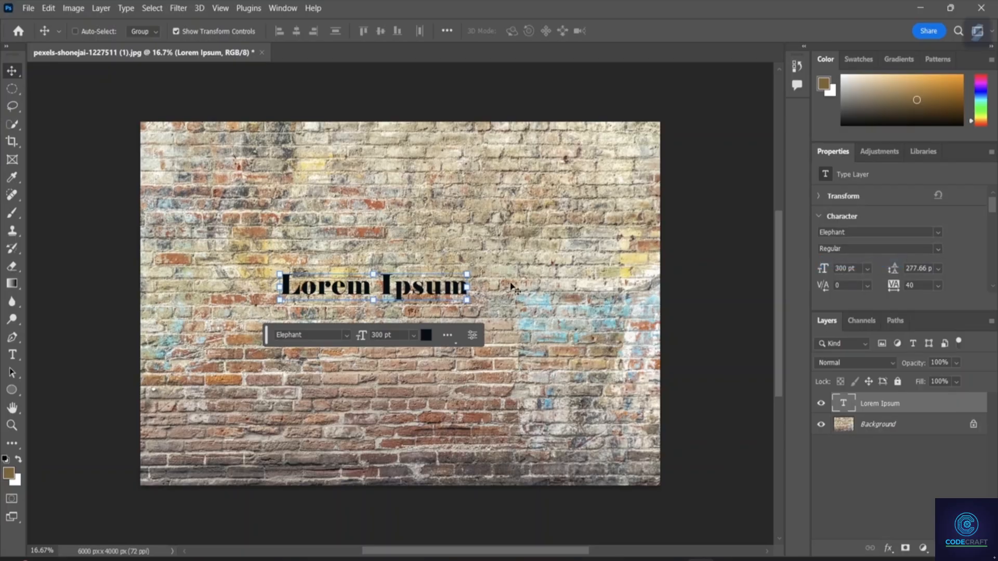
Transform the text to about 225% width and 686% height, centred over the wall and rotated about 0.55°.
drag(467, 300, 641, 425)
drag(433, 287, 362, 248)
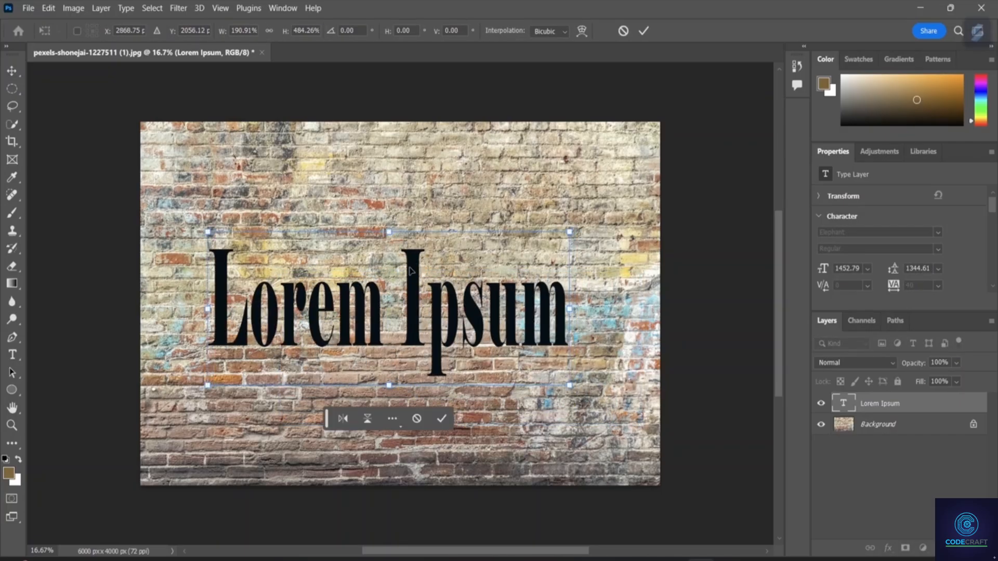
drag(208, 385, 143, 451)
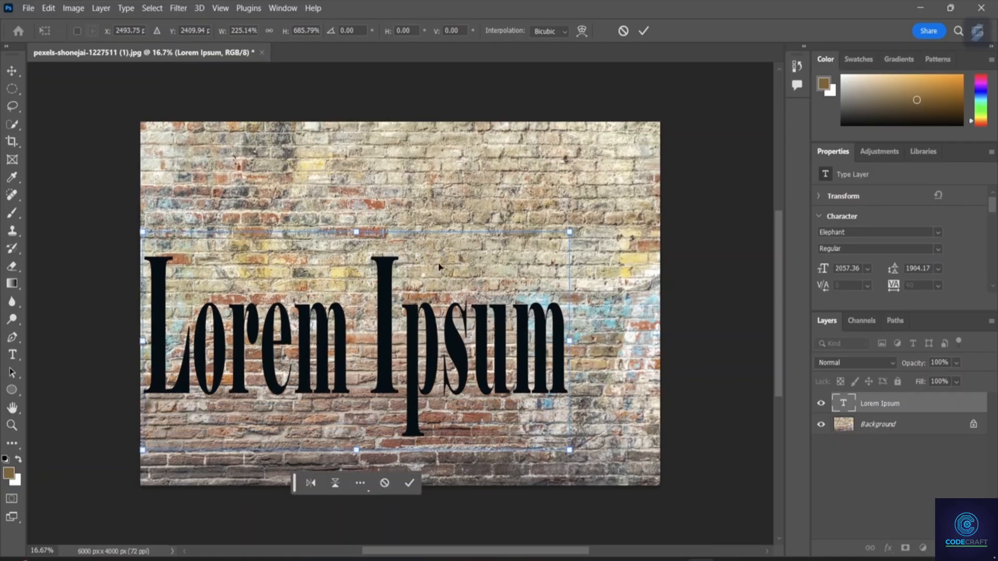
drag(476, 244, 510, 201)
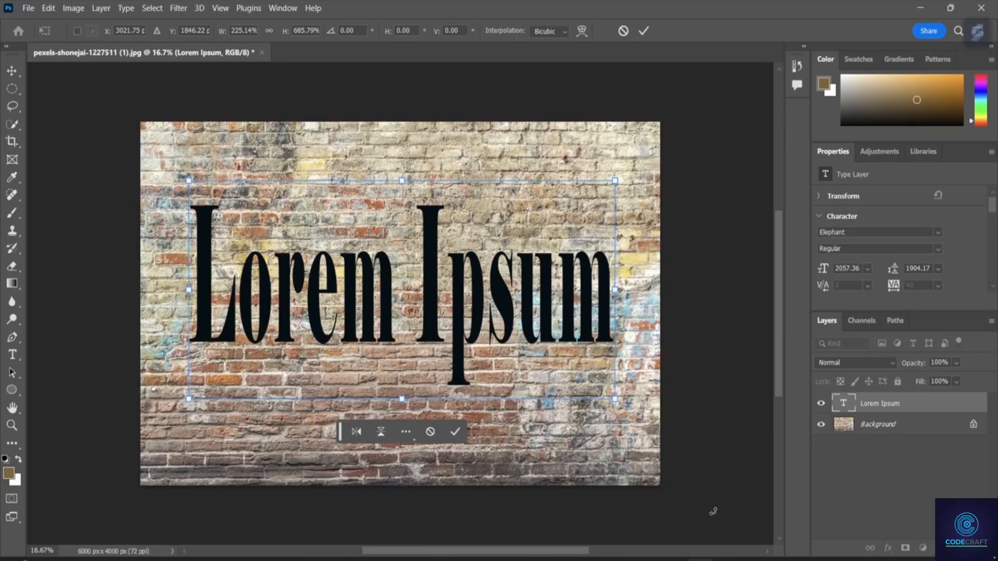
drag(713, 512, 716, 489)
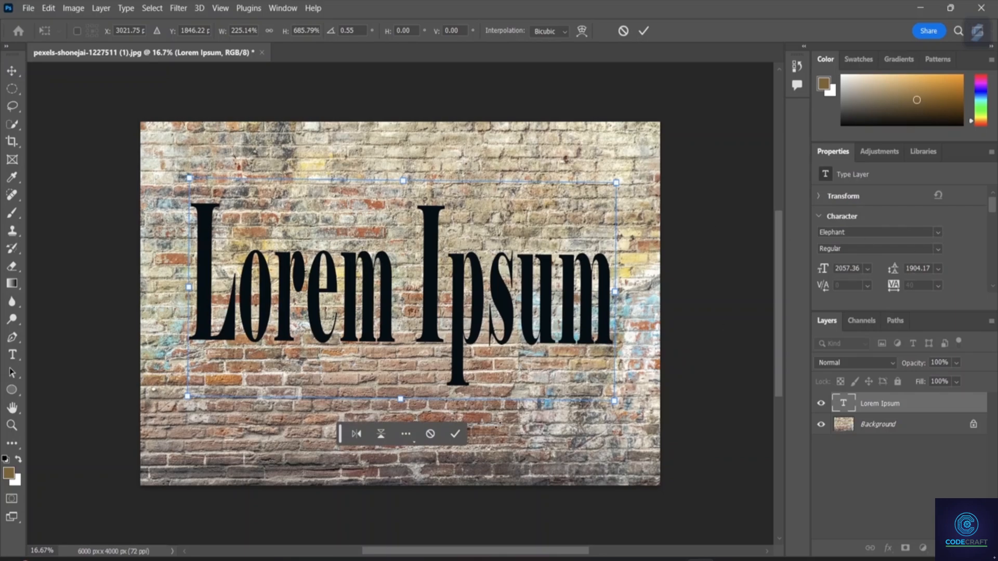
click(455, 436)
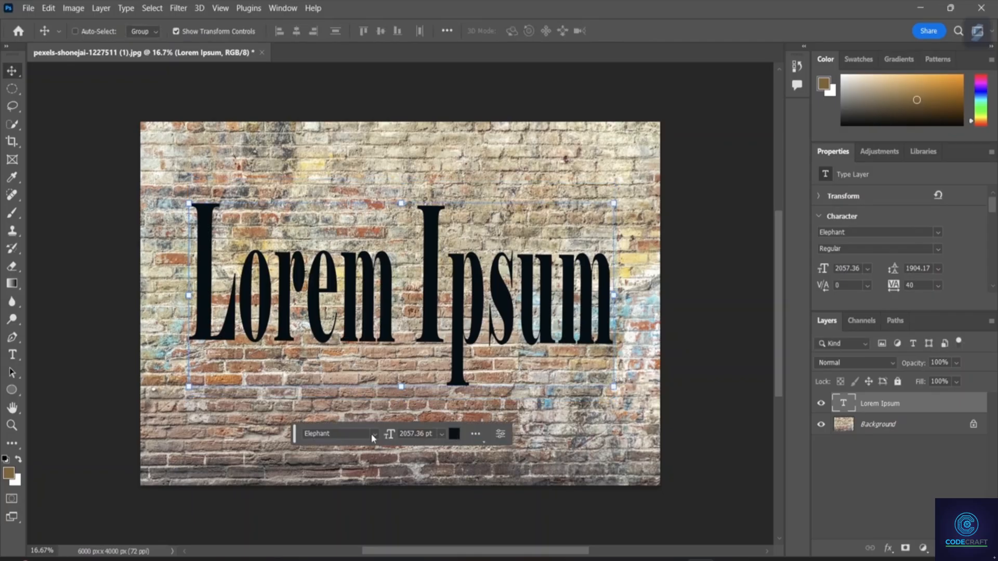
Set the font of the Lorem Ipsum text layer to Broadway.
click(373, 434)
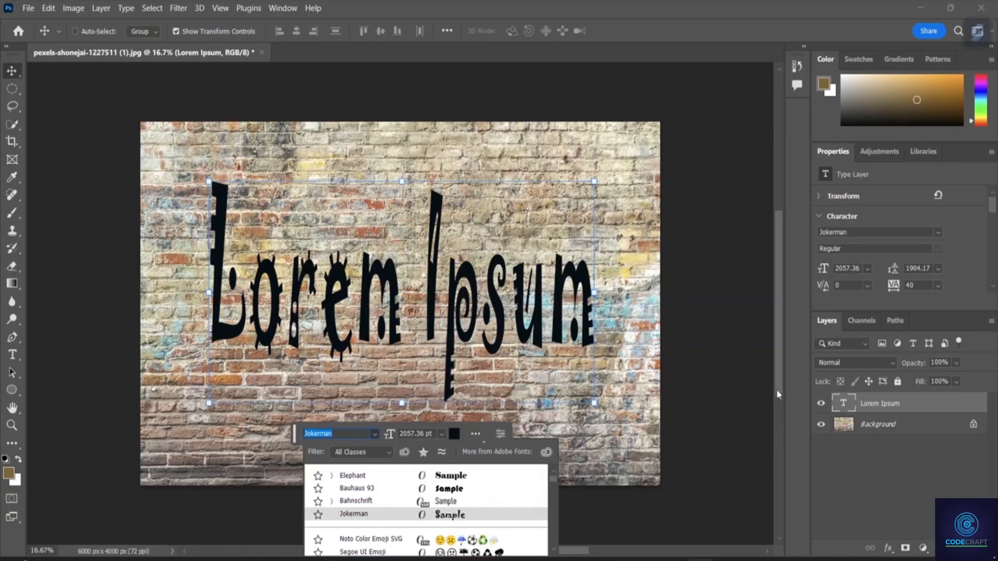
drag(777, 389, 778, 467)
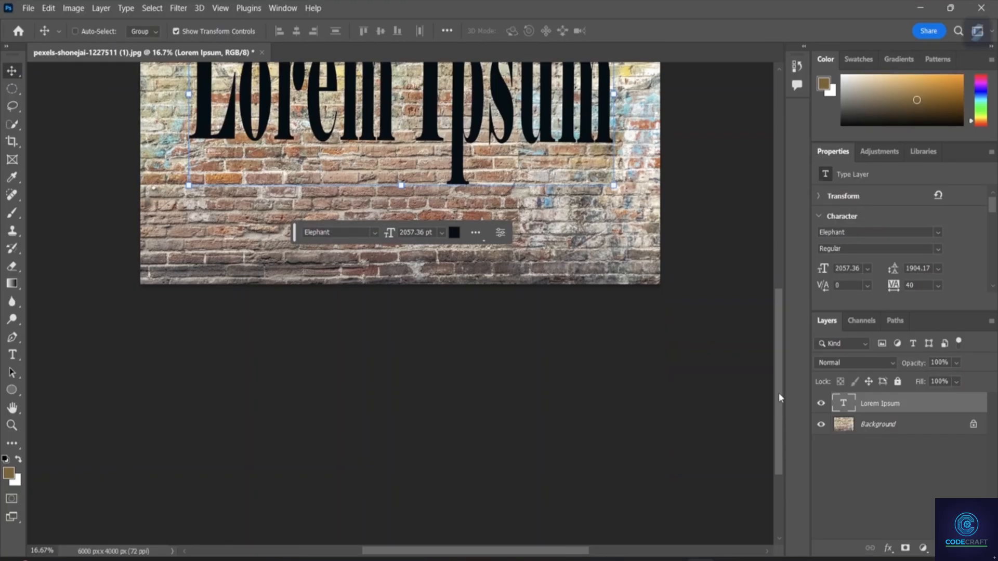
click(372, 233)
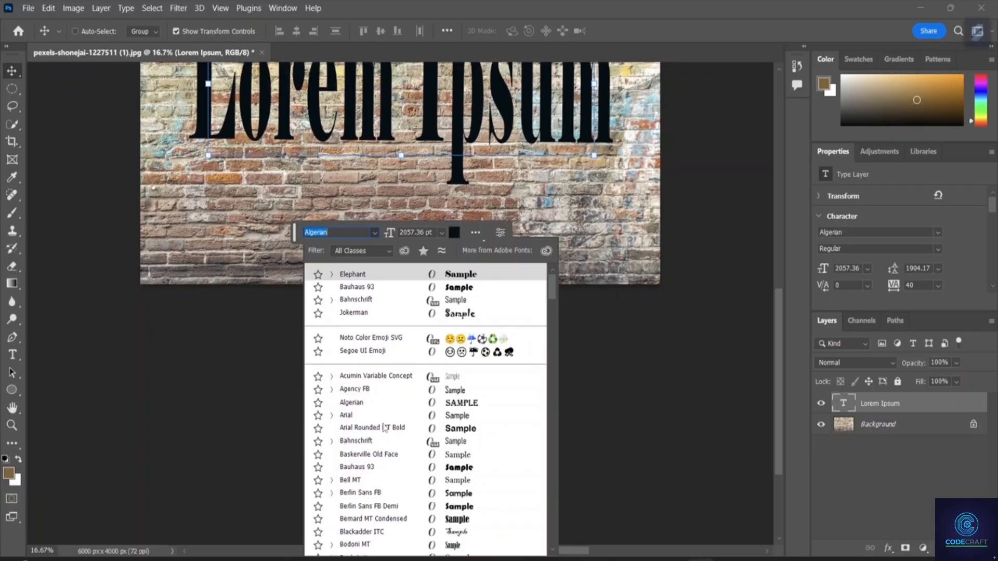
scroll(385, 424, down, 10)
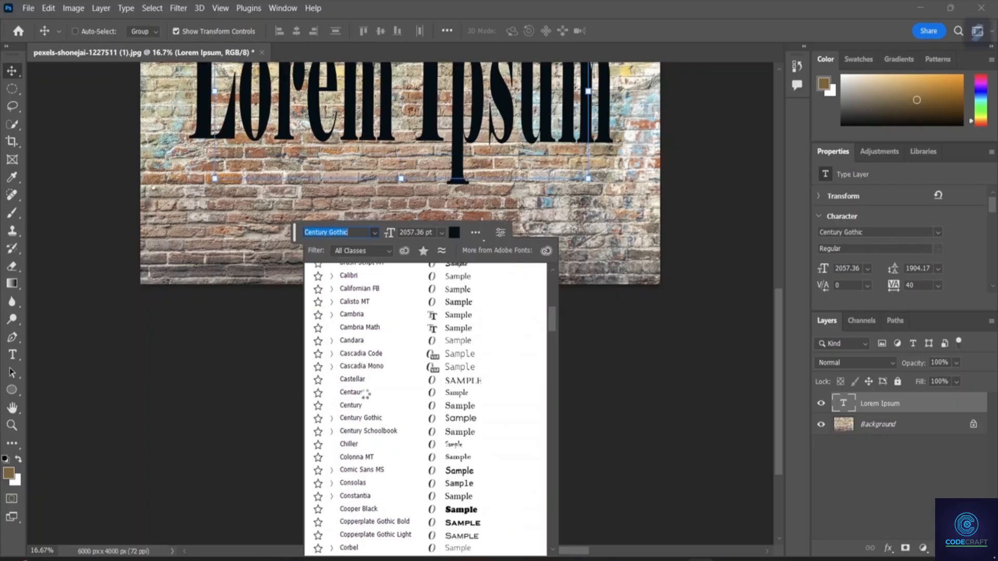
scroll(365, 394, down, 3)
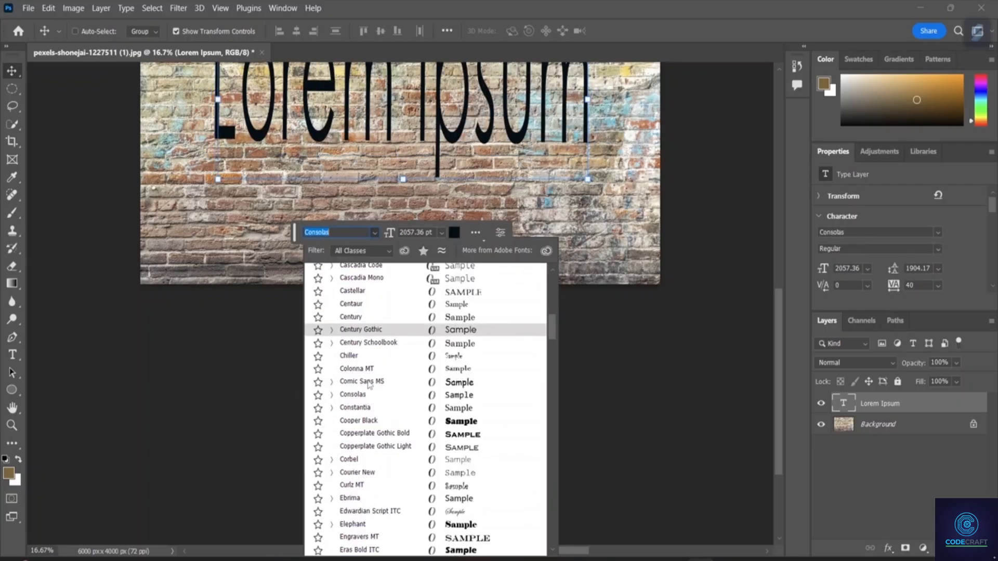
scroll(367, 382, up, 3)
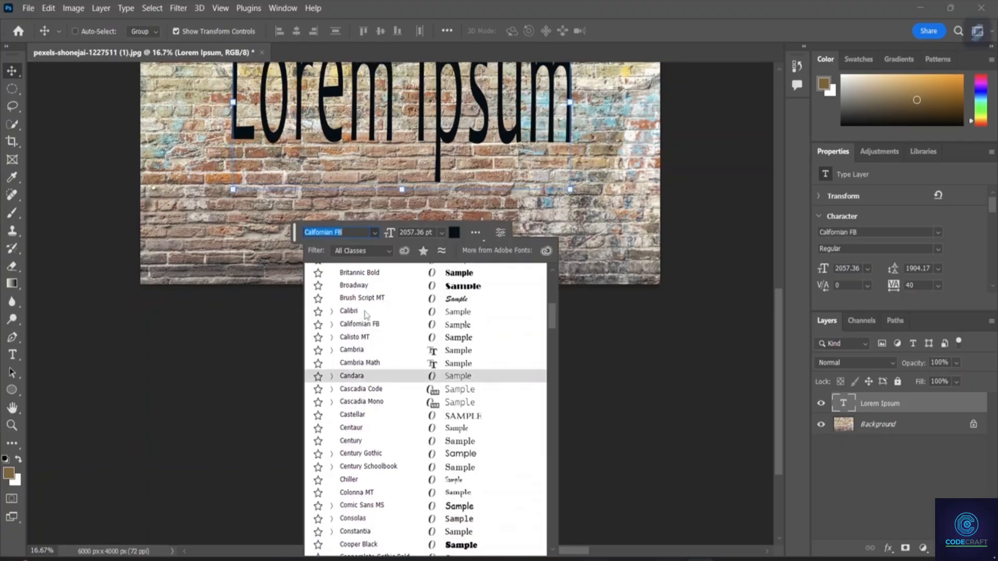
click(363, 285)
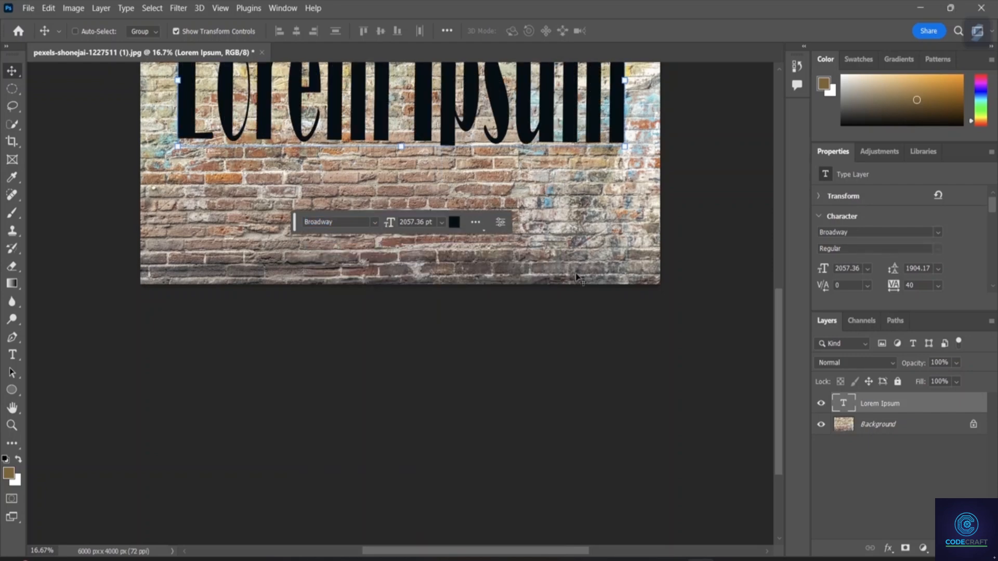
Transform the Lorem Ipsum text to about 112.74% width and 137.01% height so that it spans nearly the full width of the wall.
scroll(577, 249, up, 5)
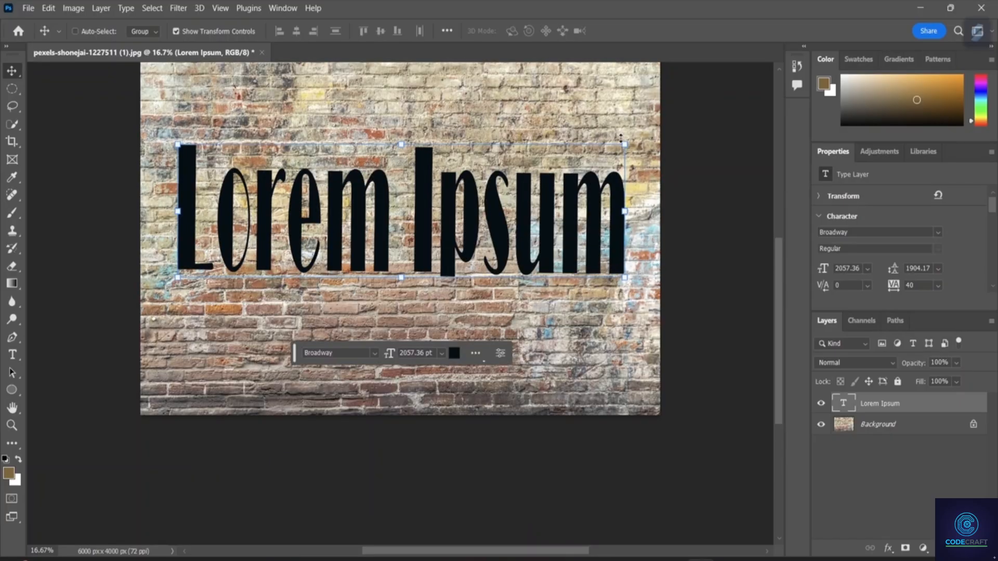
mouse_move(627, 141)
mouse_down()
mouse_move(635, 132)
mouse_move(622, 131)
mouse_up()
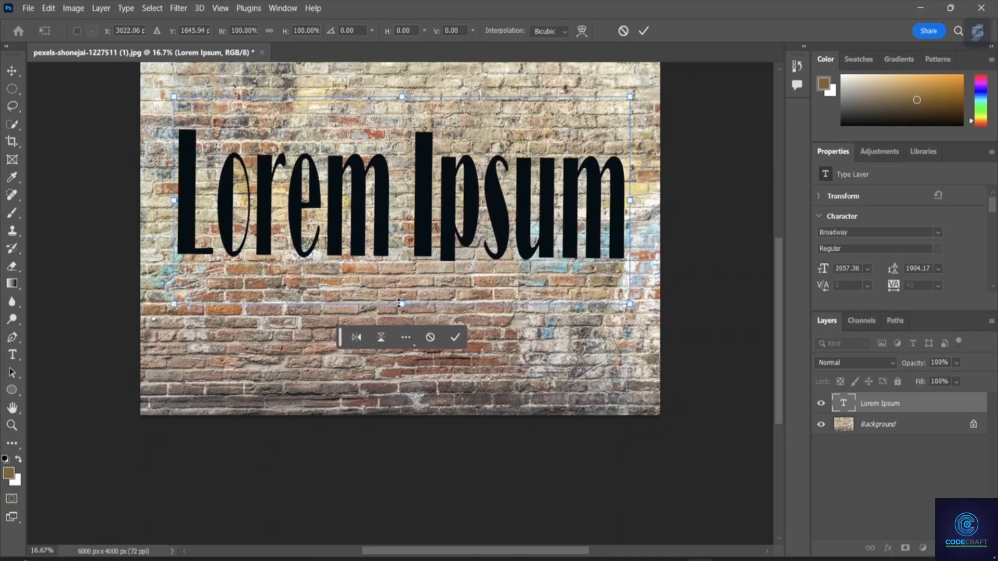
drag(401, 303, 403, 369)
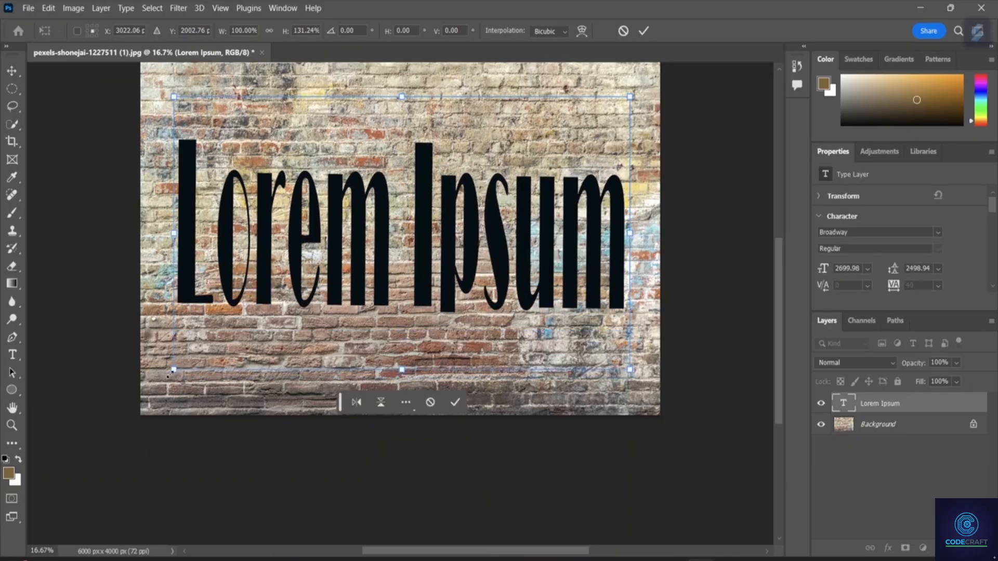
drag(169, 373, 148, 373)
drag(625, 370, 656, 378)
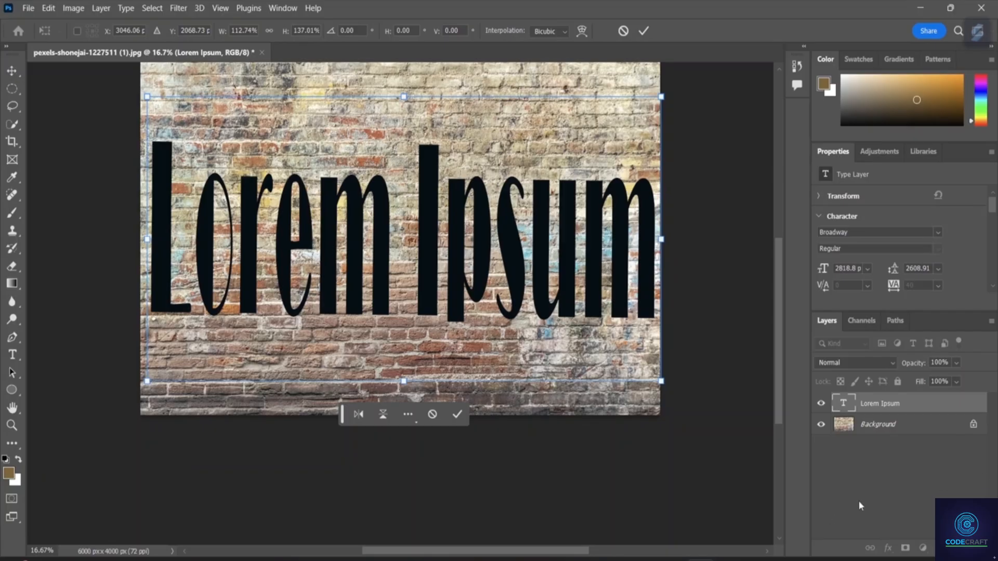
key(Return)
scroll(609, 265, up, 1)
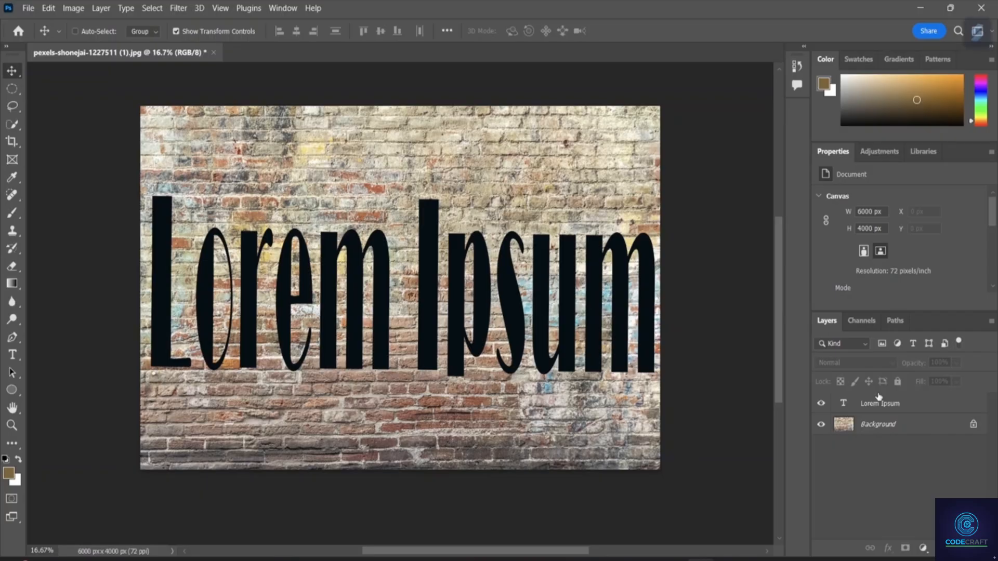
Convert the locked Background into a regular layer named "abc layer".
click(888, 426)
double_click(886, 426)
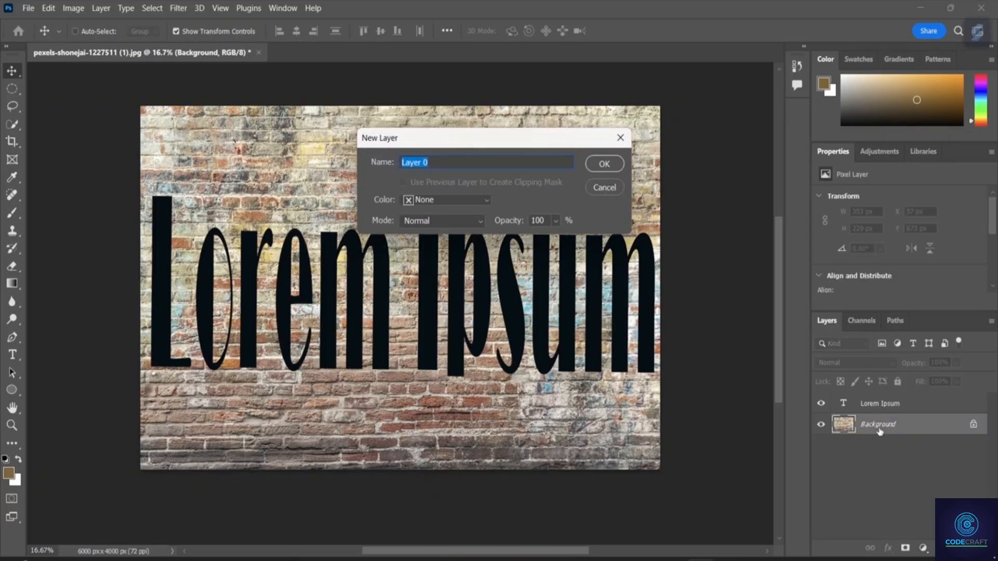
key(BackSpace)
click(605, 164)
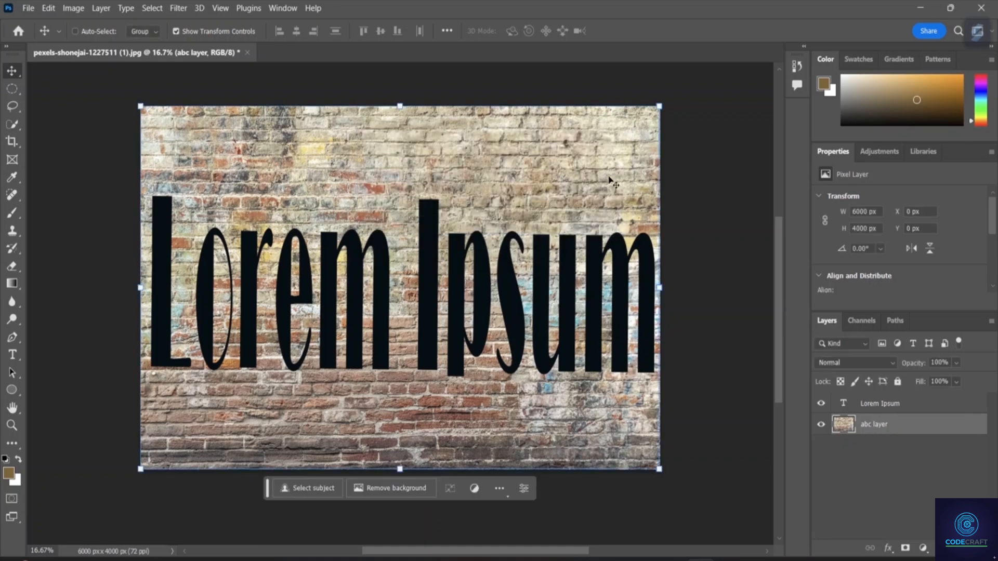
Place the abc layer above the Lorem Ipsum text layer and clip it to the text with a clipping mask.
click(879, 479)
drag(873, 432, 864, 395)
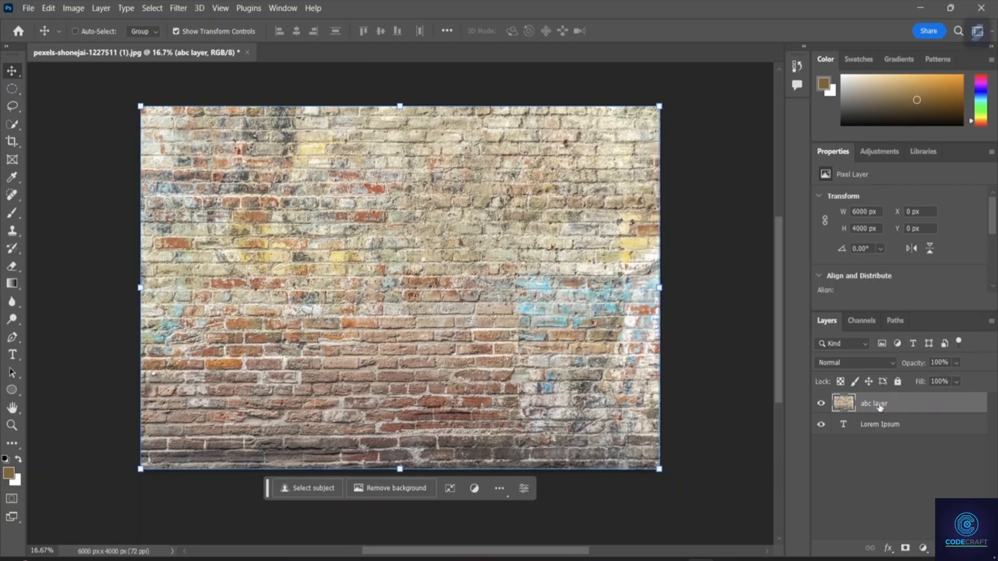
right_click(863, 411)
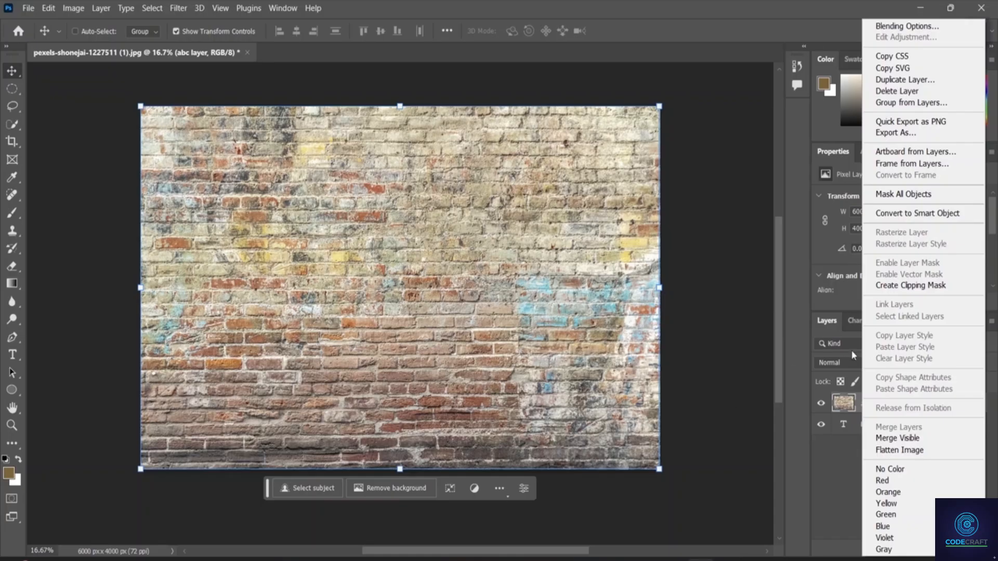
click(929, 291)
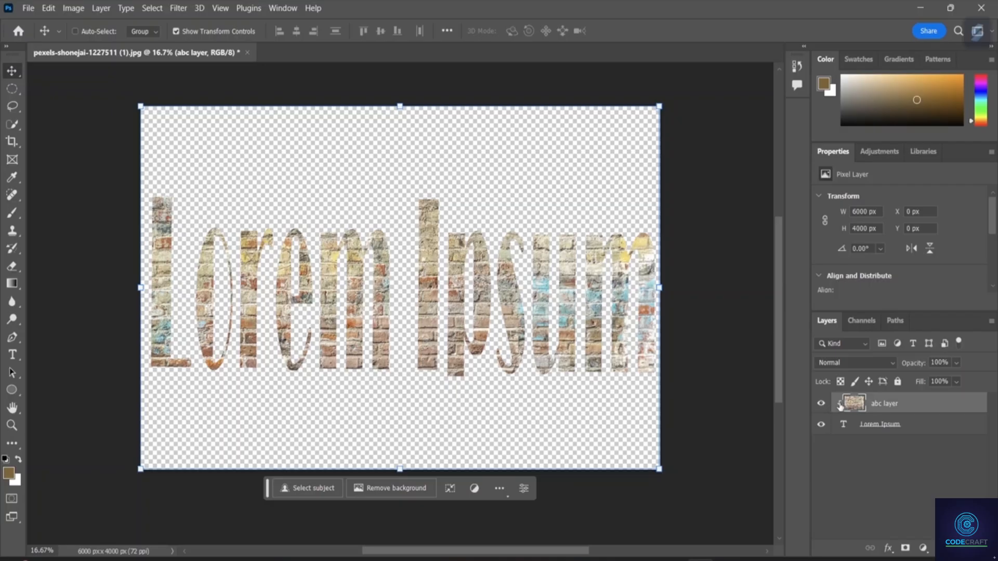
Hide the abc layer and show it again to compare the text with and without the brick image.
click(821, 405)
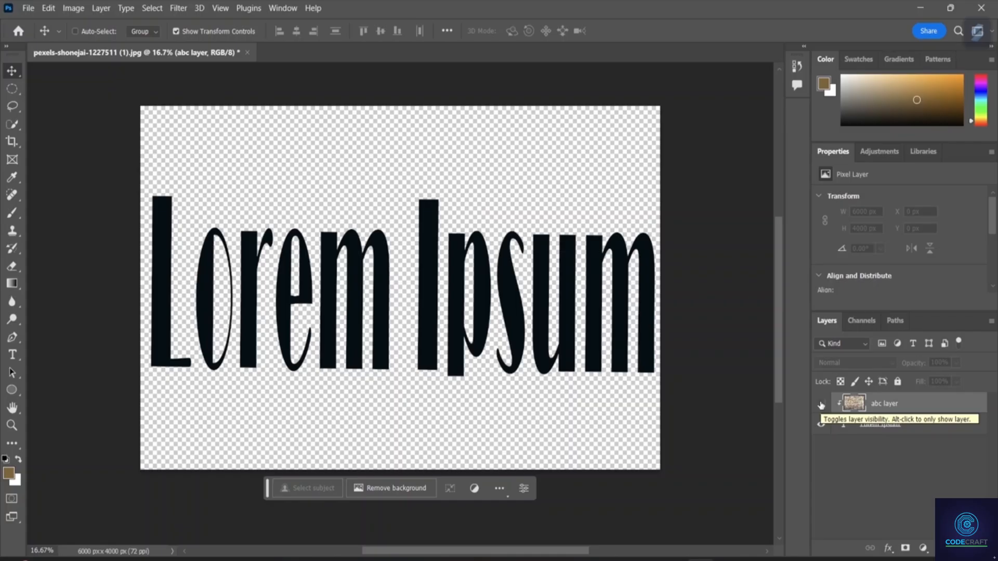
click(822, 405)
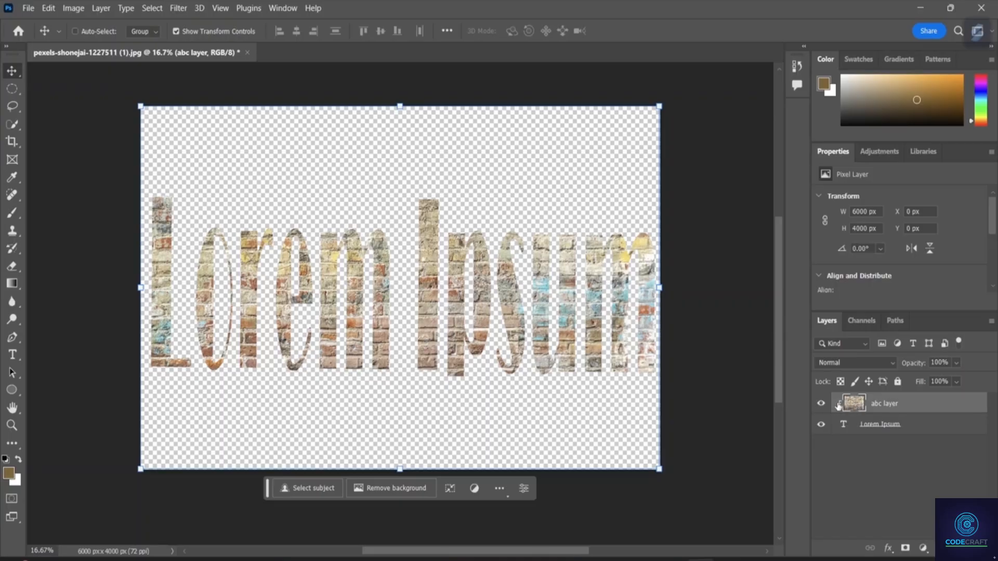
Move the Lorem Ipsum text slightly up and left, and reposition the clipped brick image to about X -47 px, Y -48 px.
click(844, 425)
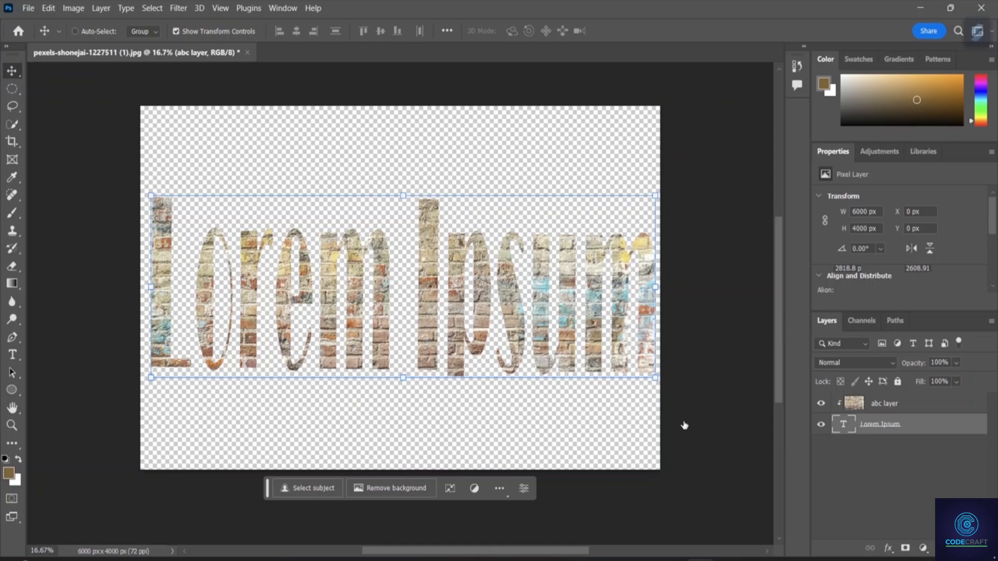
drag(514, 305, 508, 285)
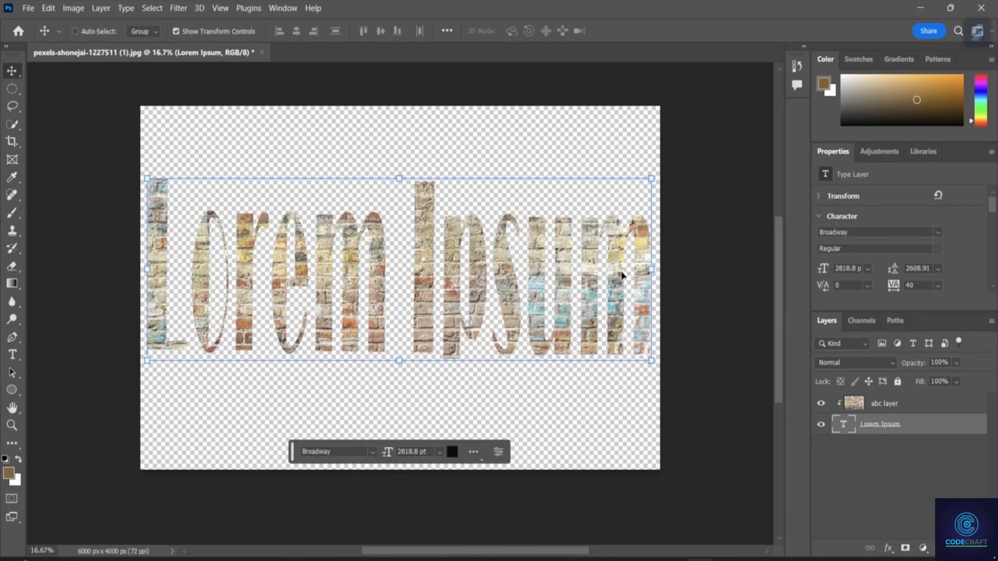
click(871, 409)
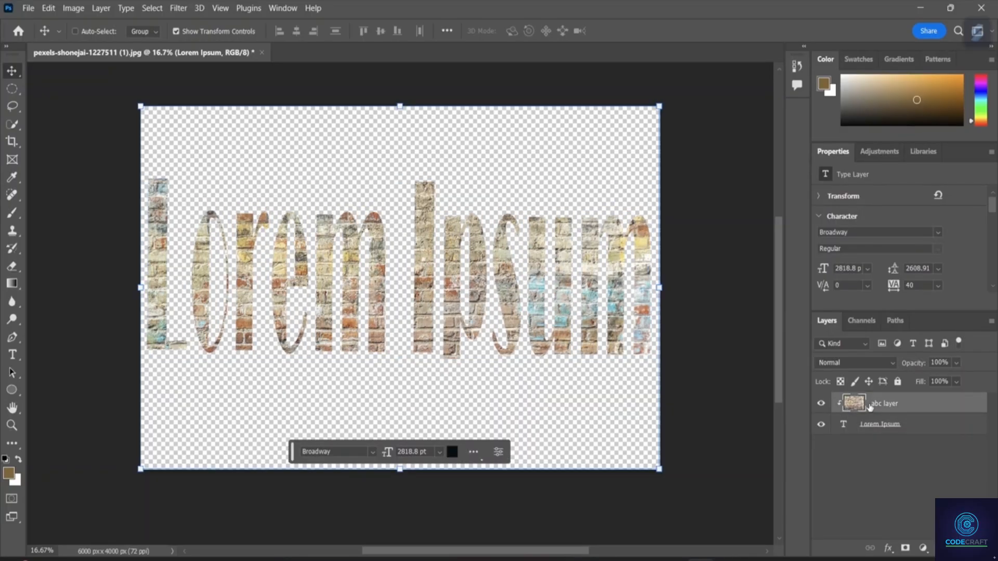
drag(517, 402, 732, 308)
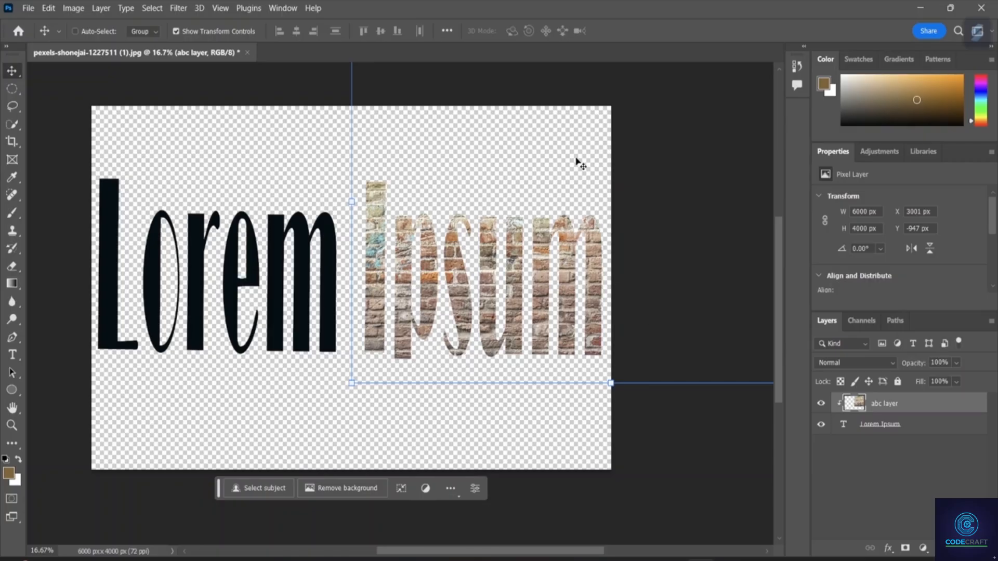
drag(577, 161, 312, 243)
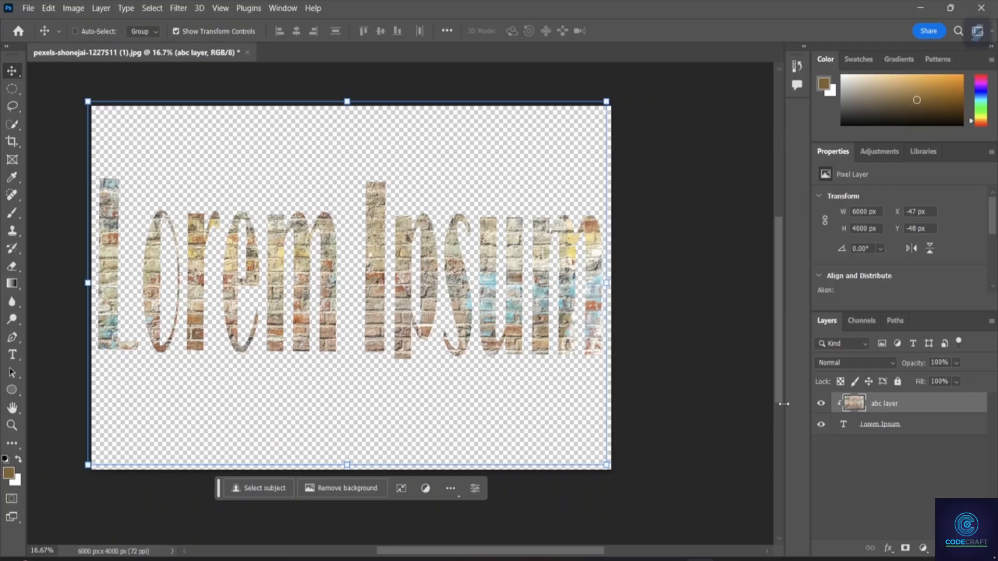
Select the abc layer and the Lorem Ipsum layer together and move them until the image is vertically centred on the canvas.
click(864, 426)
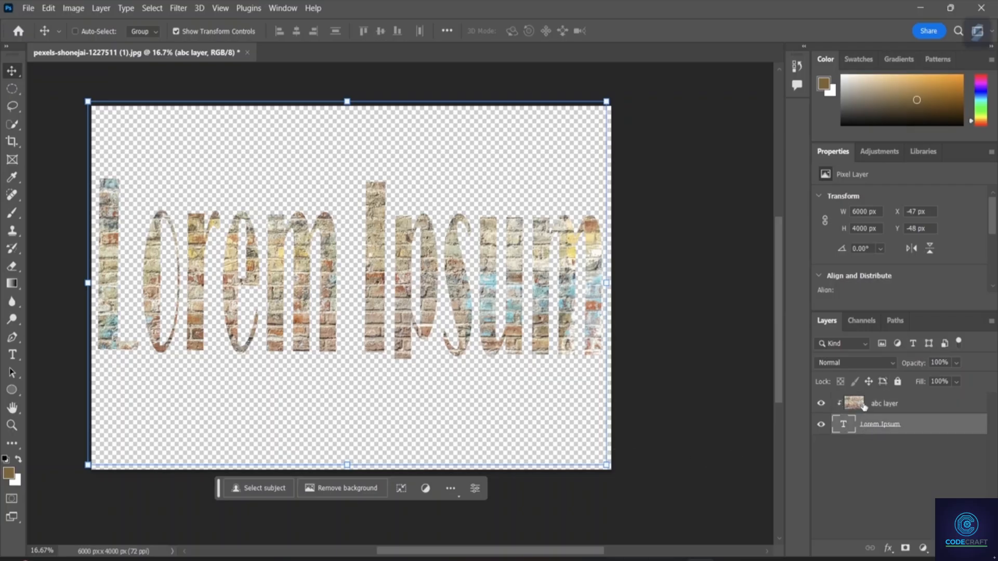
click(865, 405)
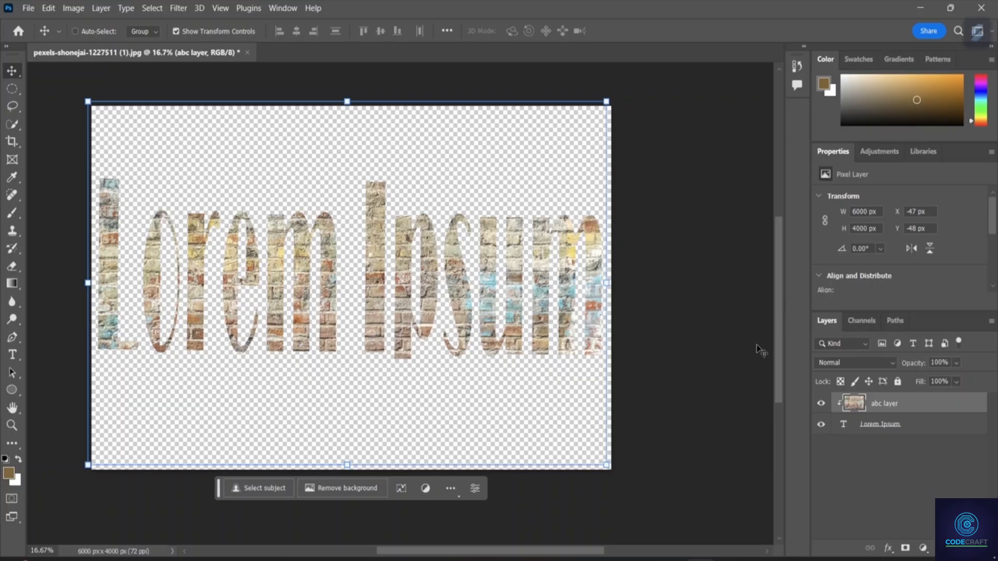
ctrl+click(889, 424)
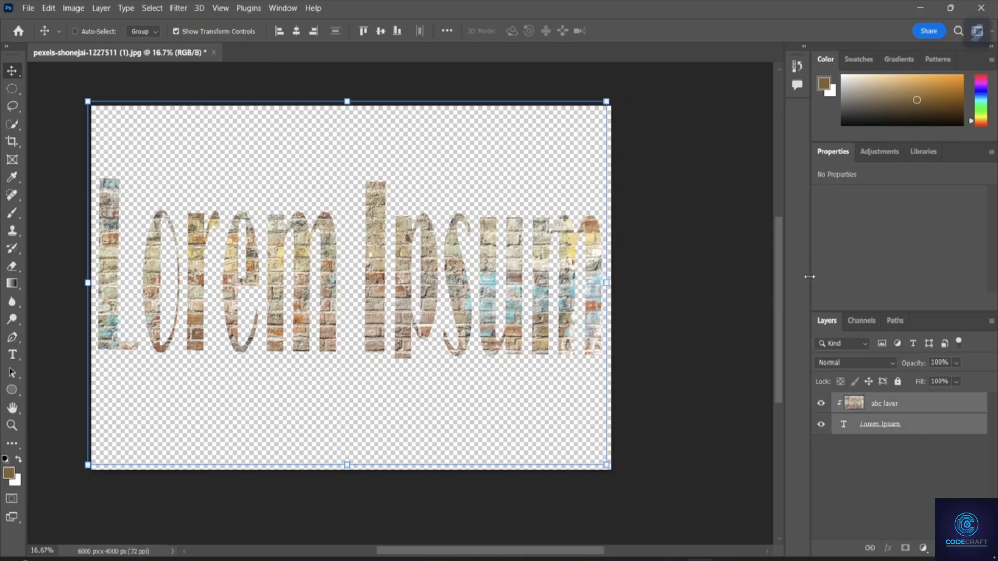
drag(380, 165, 401, 163)
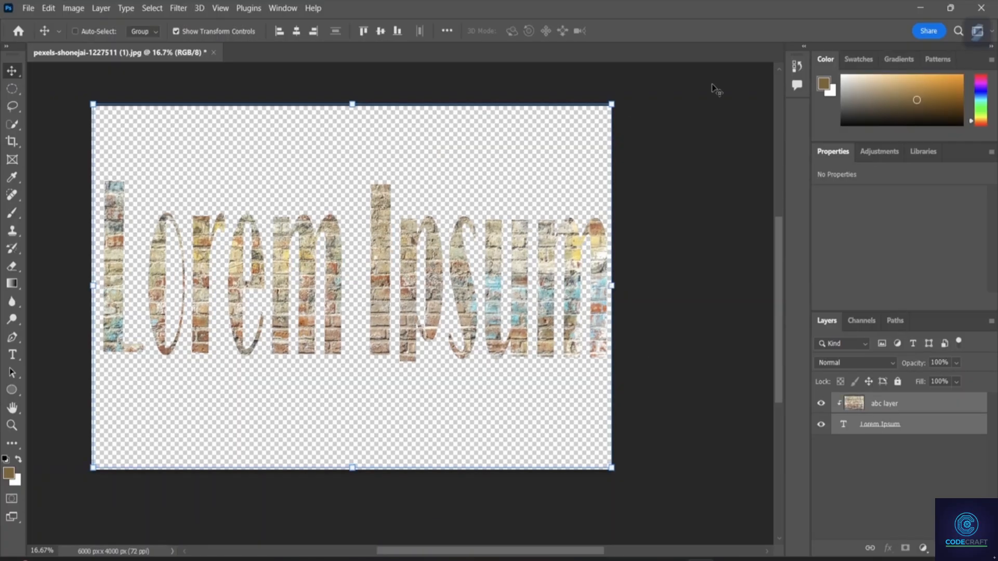
mouse_move(579, 130)
mouse_down()
mouse_move(566, 146)
mouse_move(571, 136)
mouse_move(574, 146)
mouse_up()
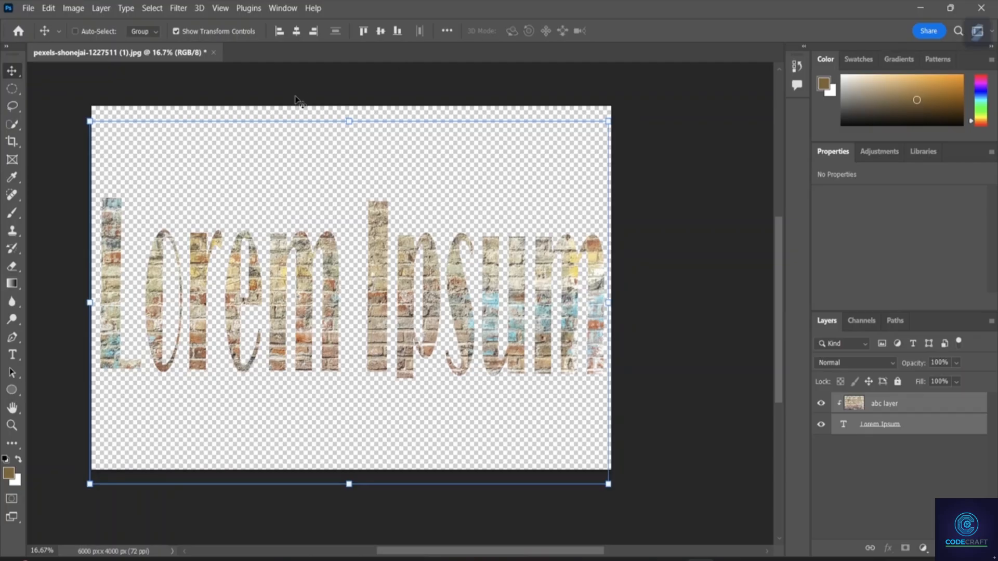
drag(333, 166, 327, 149)
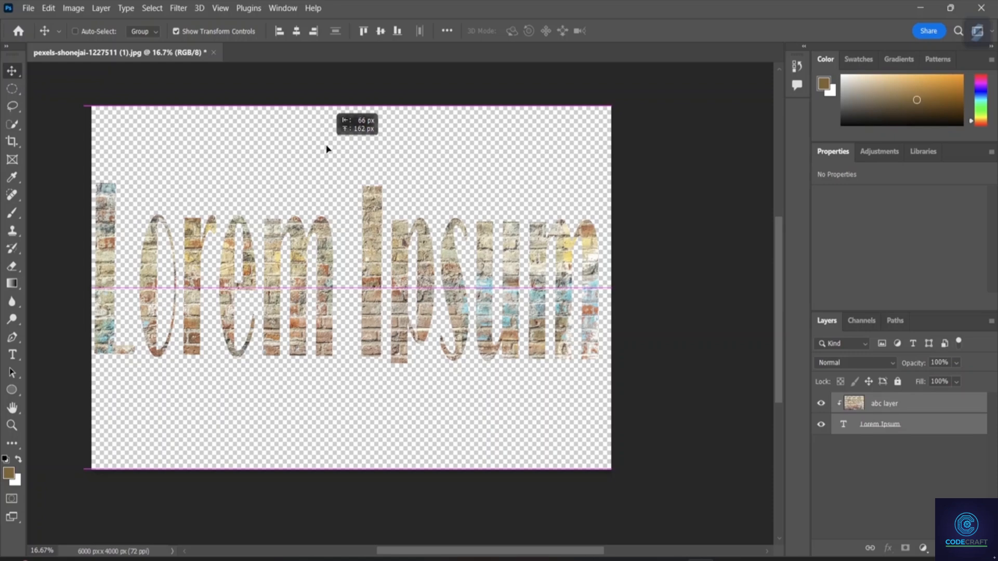
drag(327, 149, 327, 149)
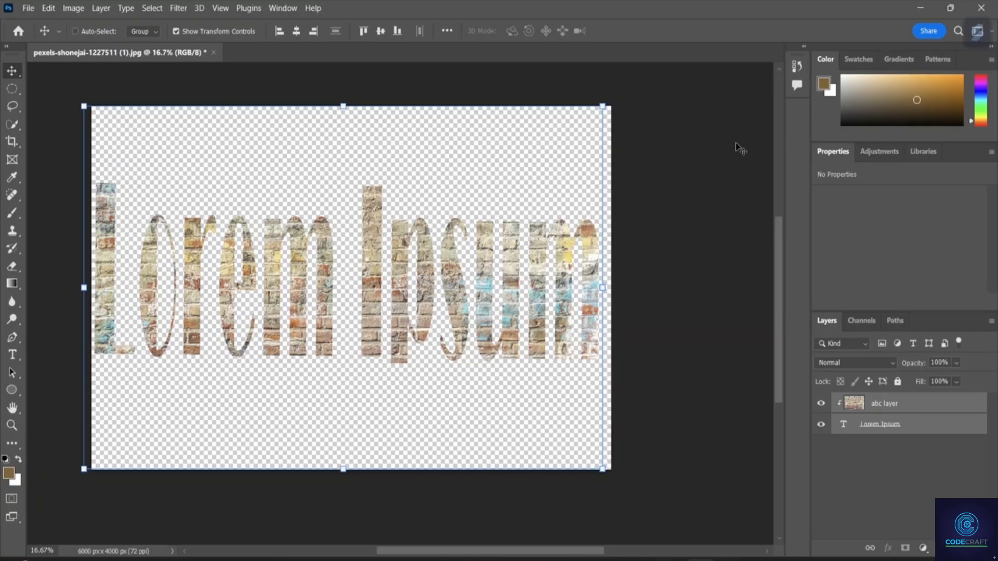
Add a new empty layer and place it beneath the Lorem Ipsum text layer.
click(12, 408)
drag(374, 140, 446, 144)
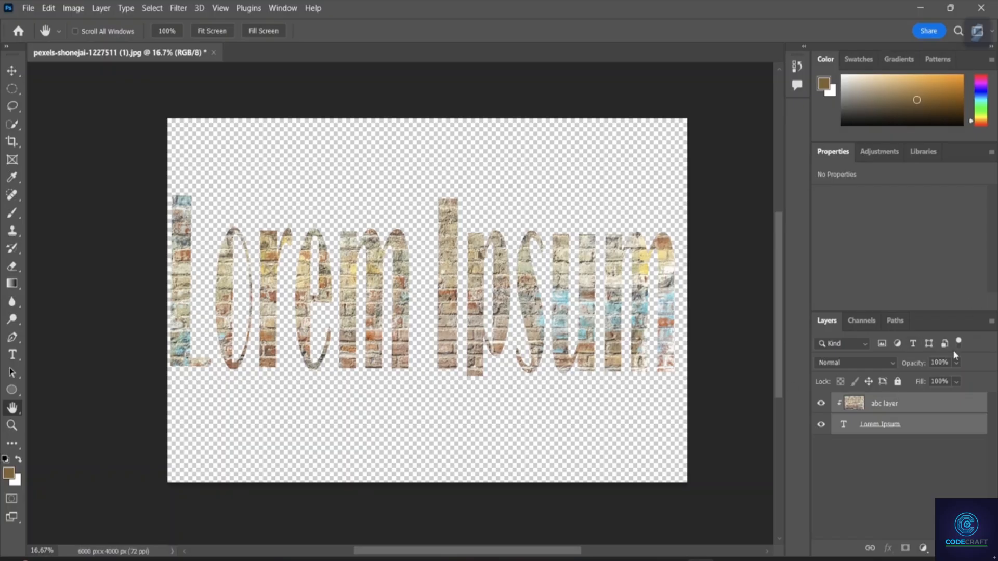
click(871, 473)
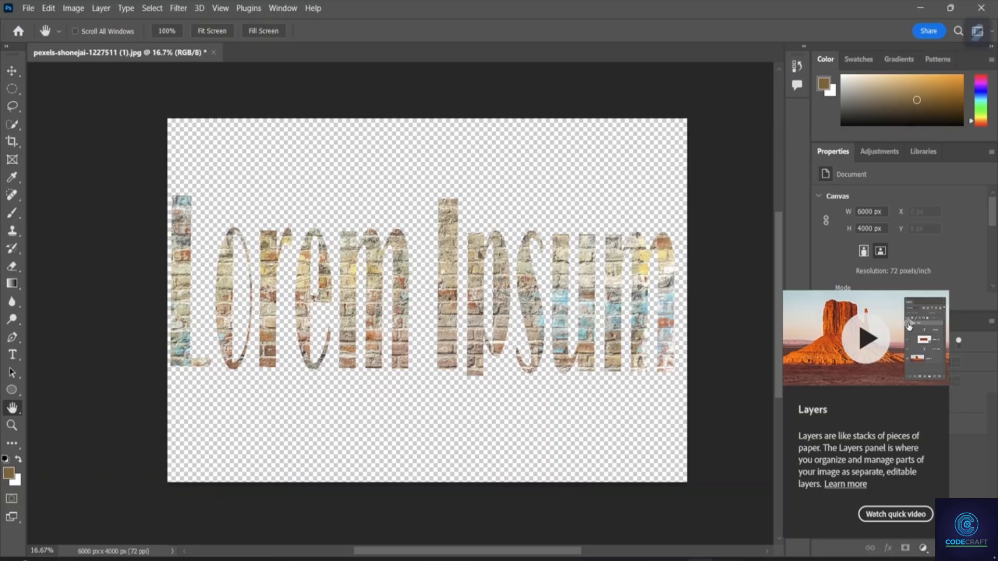
click(891, 401)
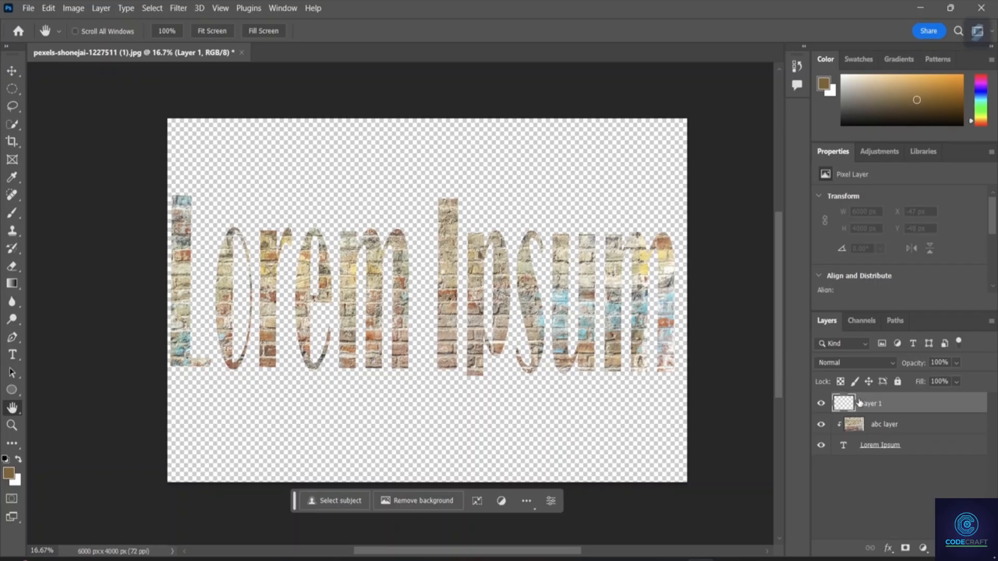
drag(859, 405, 860, 468)
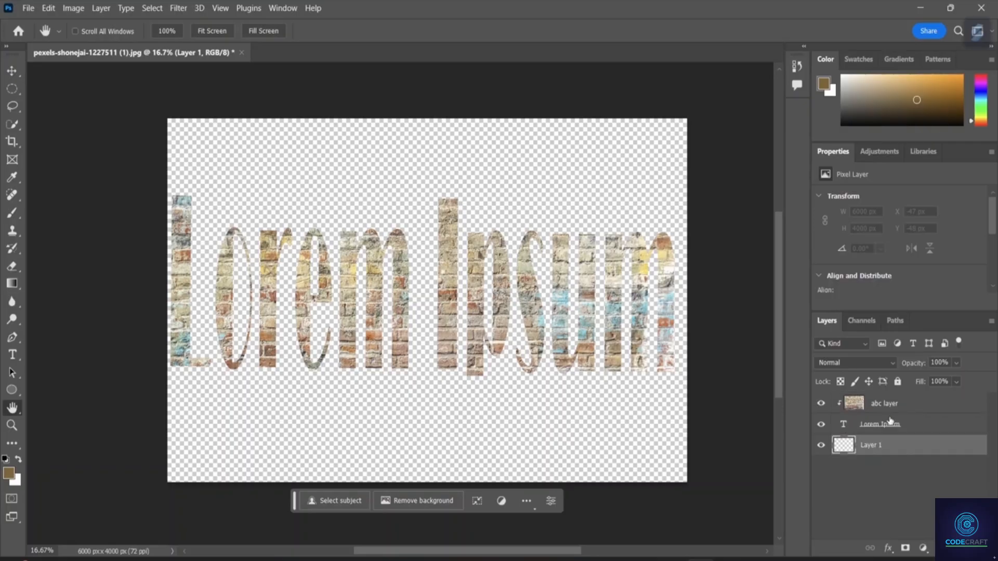
Rename the empty layer beneath the Lorem Ipsum text as "colour page".
right_click(845, 447)
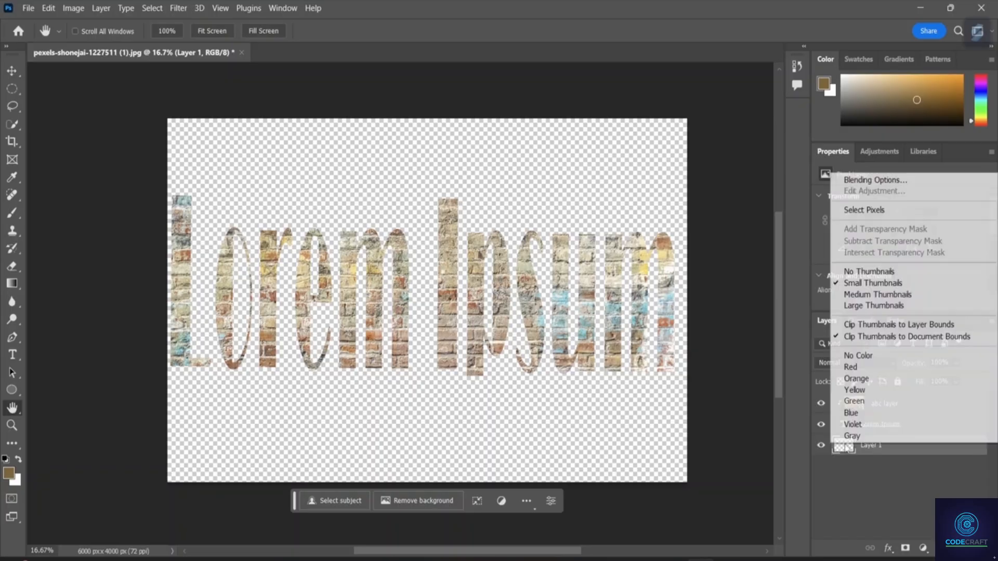
click(847, 454)
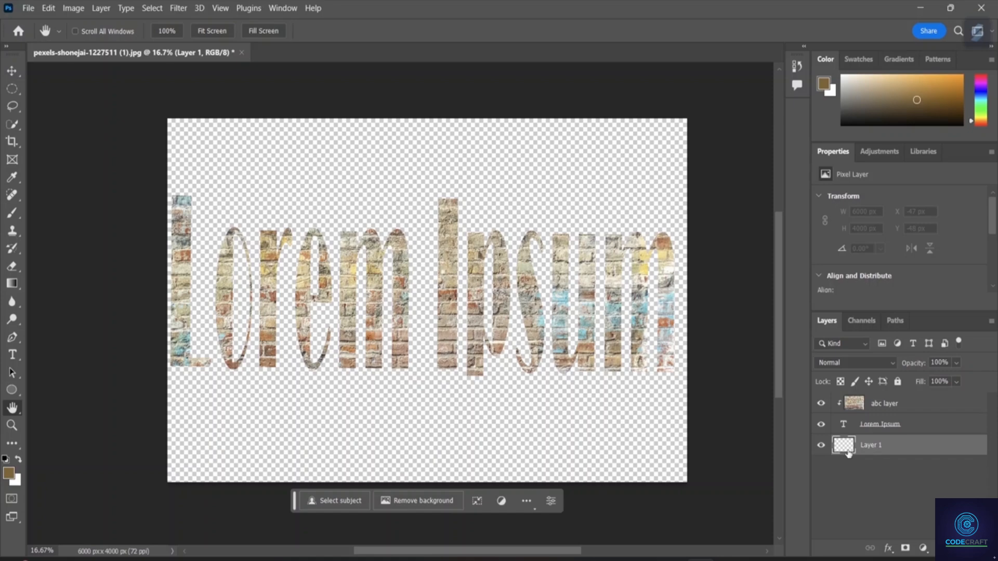
double_click(875, 445)
text(colour page)
click(884, 517)
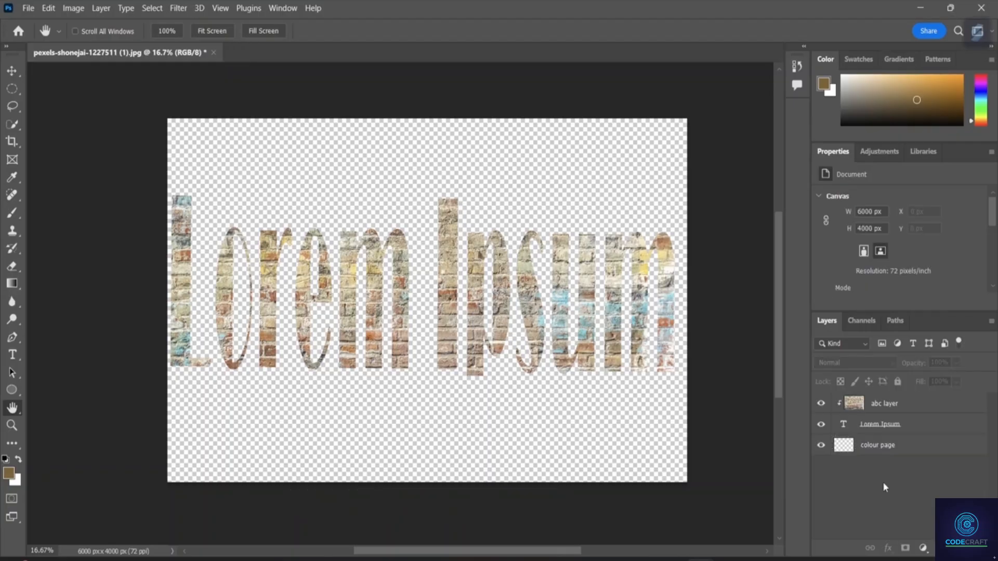
Start a Fill on the colour page layer and set its blending mode to Darken.
click(872, 450)
click(48, 8)
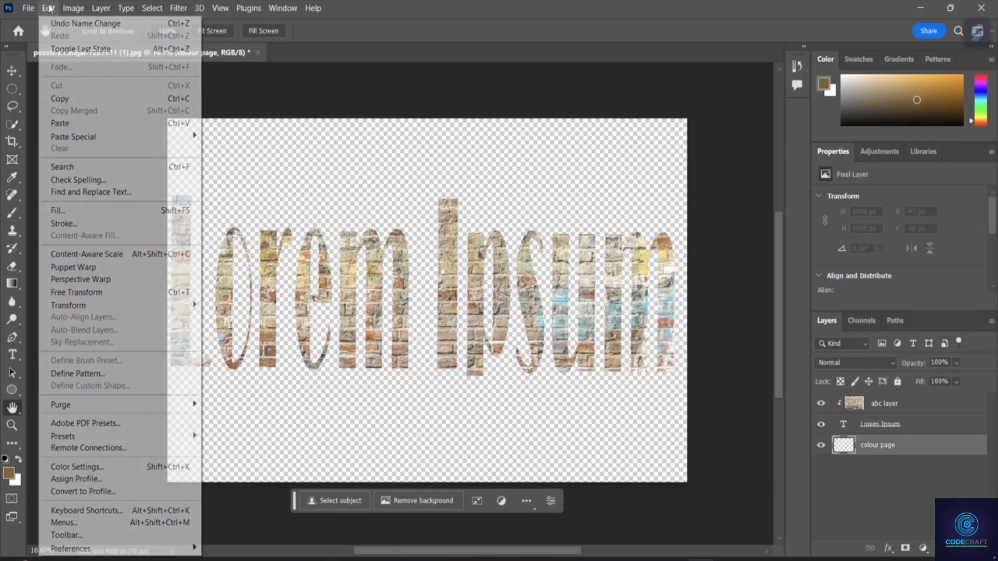
mouse_move(46, 12)
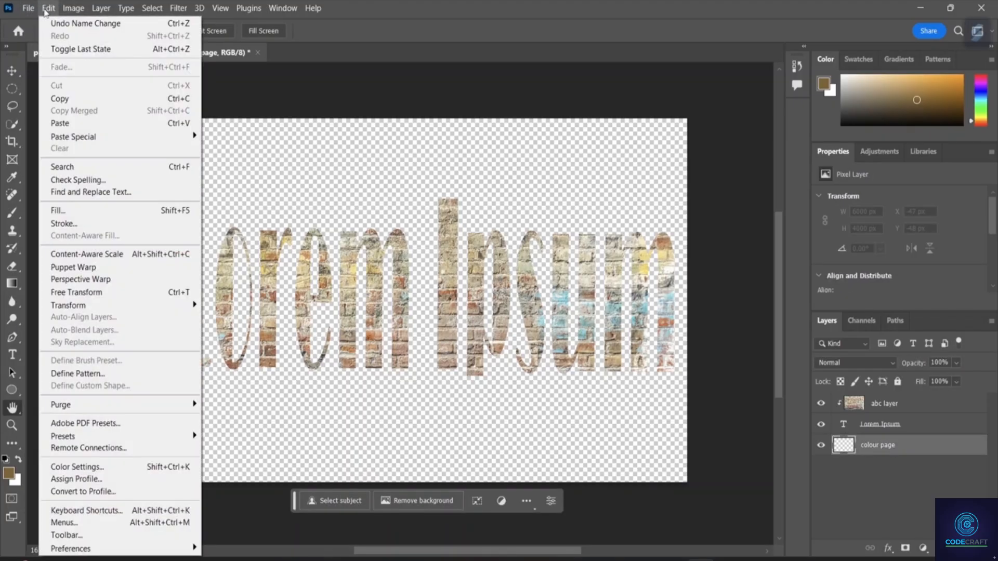
click(105, 217)
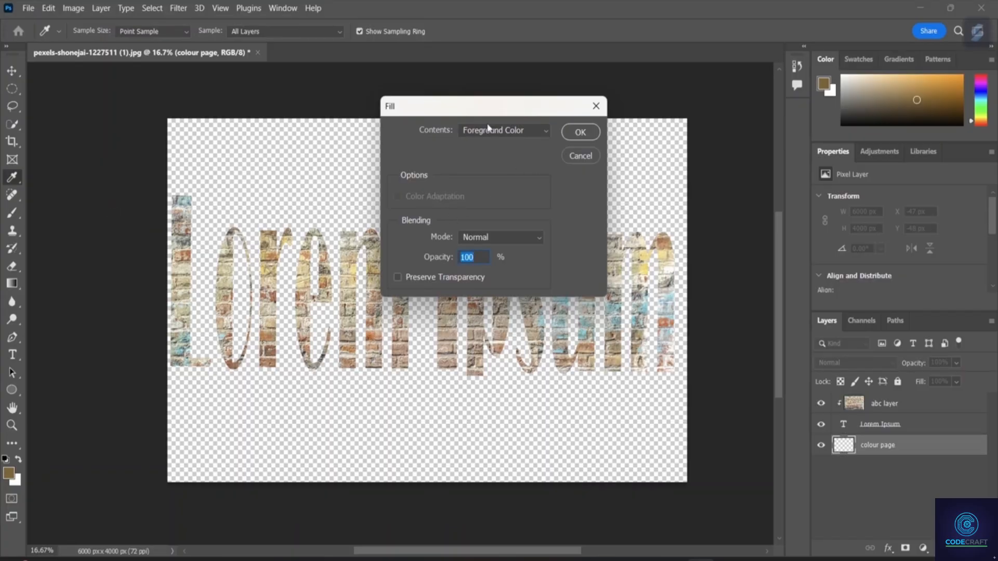
drag(485, 110, 606, 83)
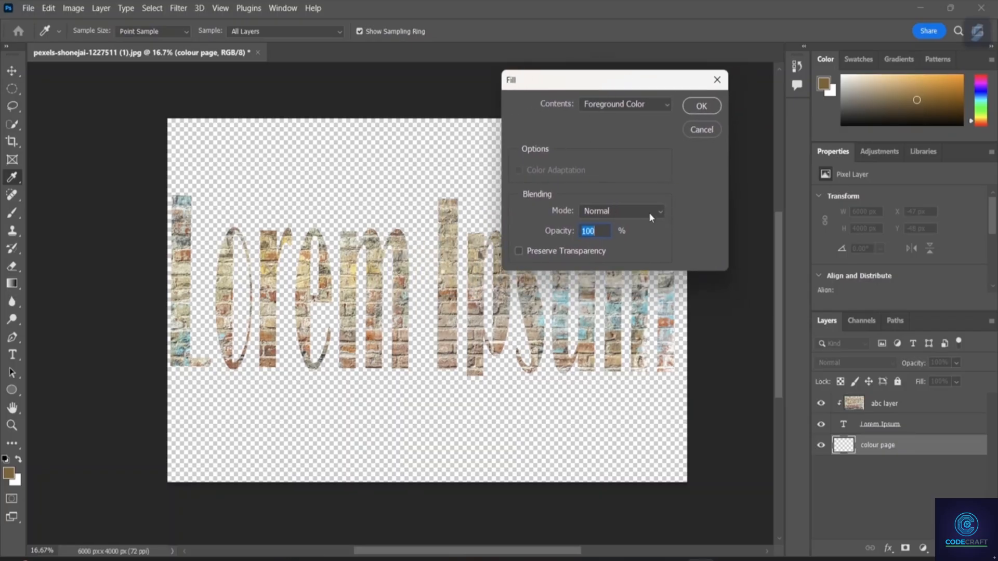
click(653, 210)
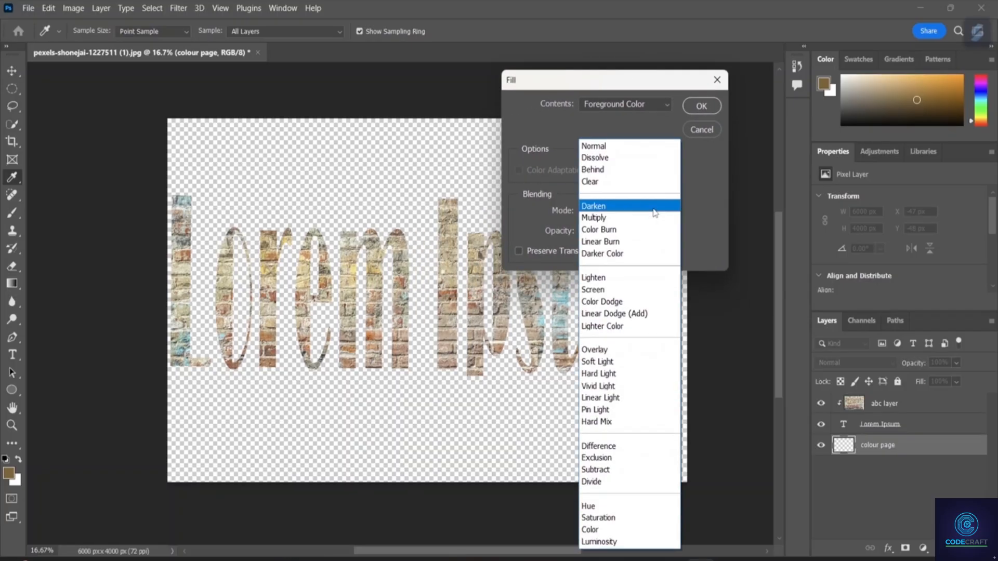
click(654, 211)
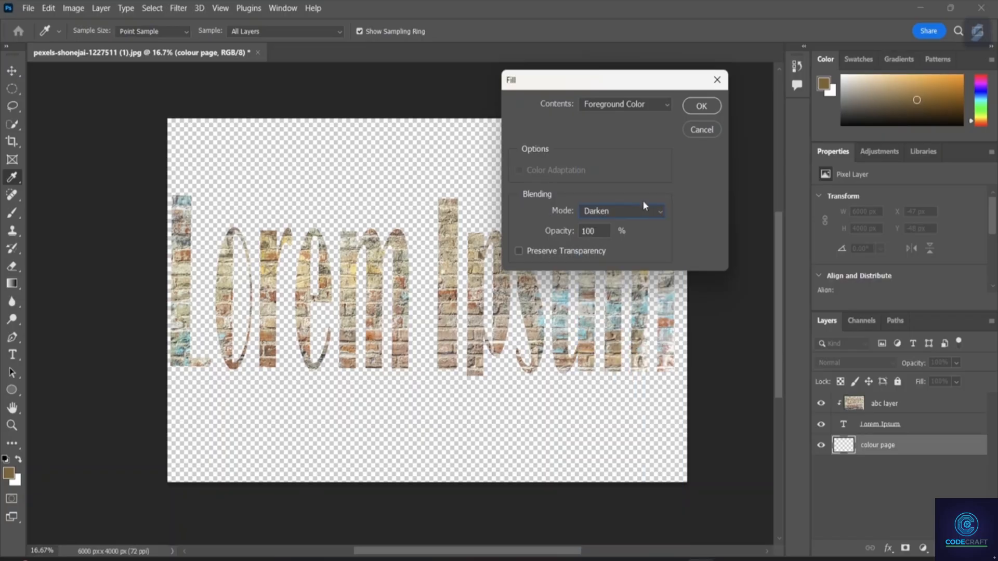
Choose a custom blue, #222ac6, as the fill contents and fill the colour page layer with it.
click(649, 105)
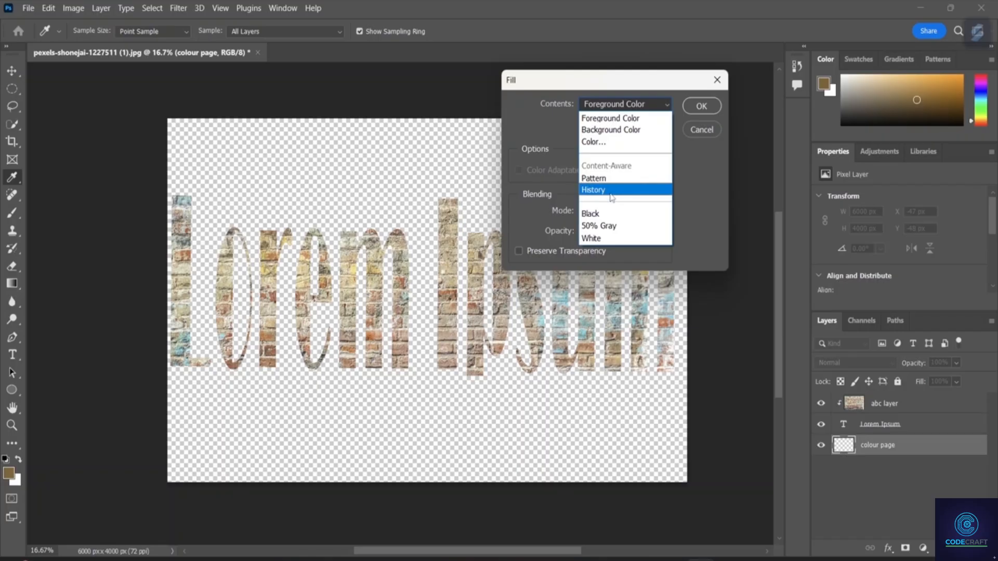
click(612, 219)
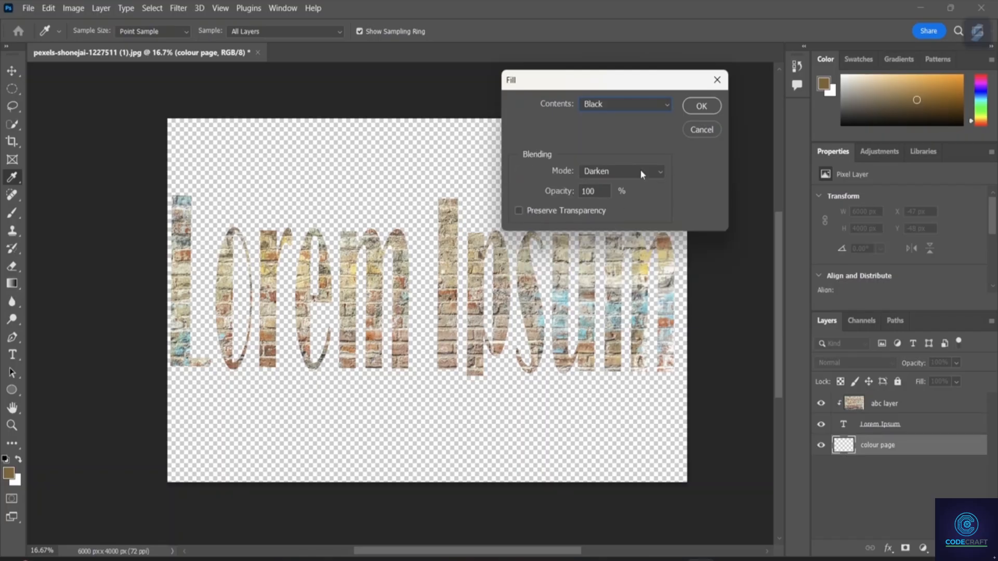
click(660, 107)
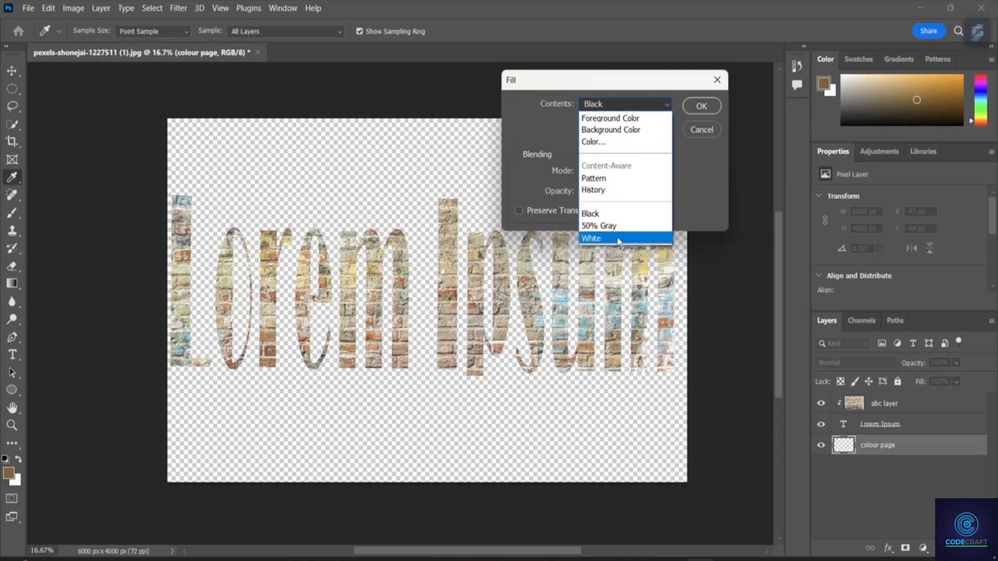
click(620, 139)
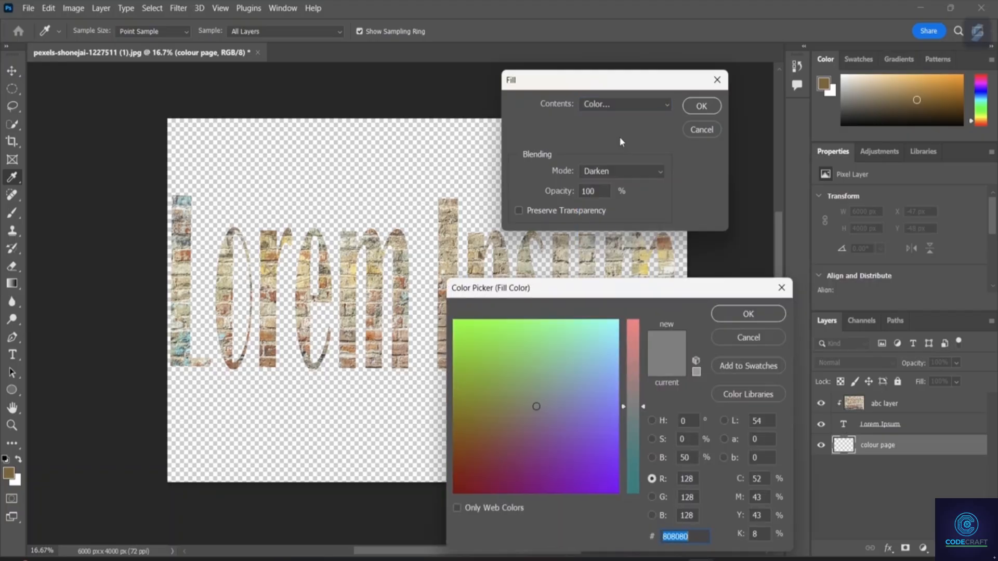
click(560, 356)
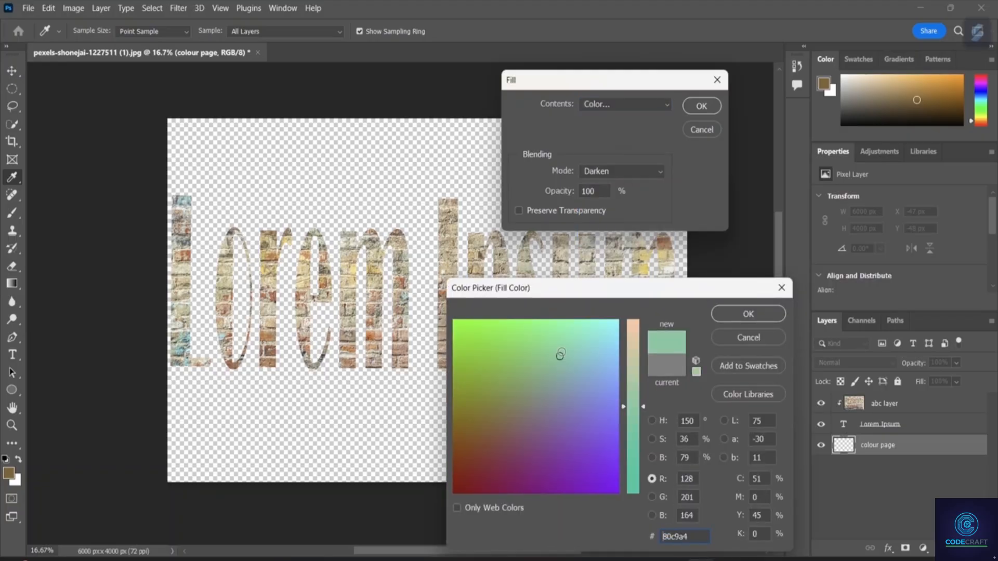
click(488, 353)
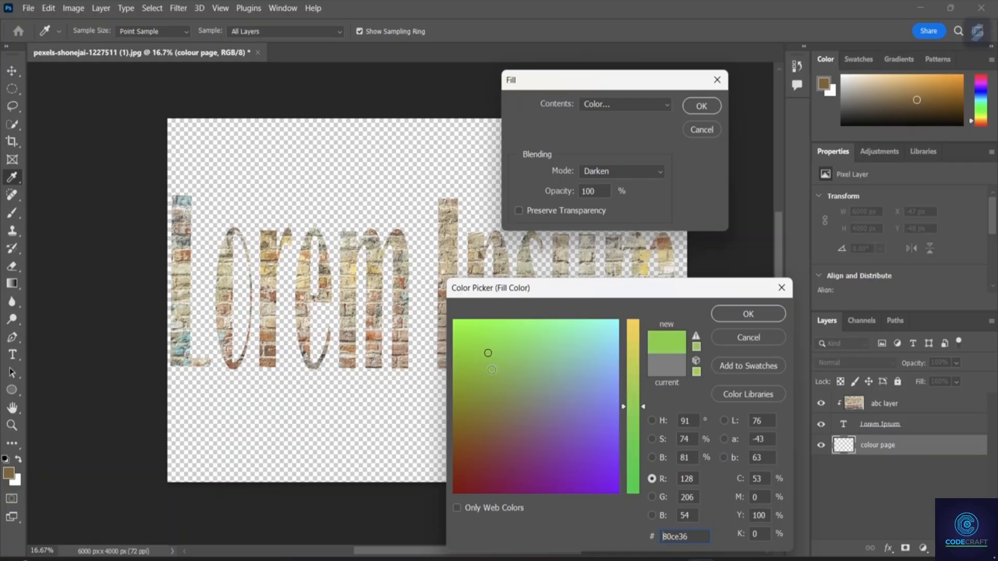
drag(636, 475, 582, 464)
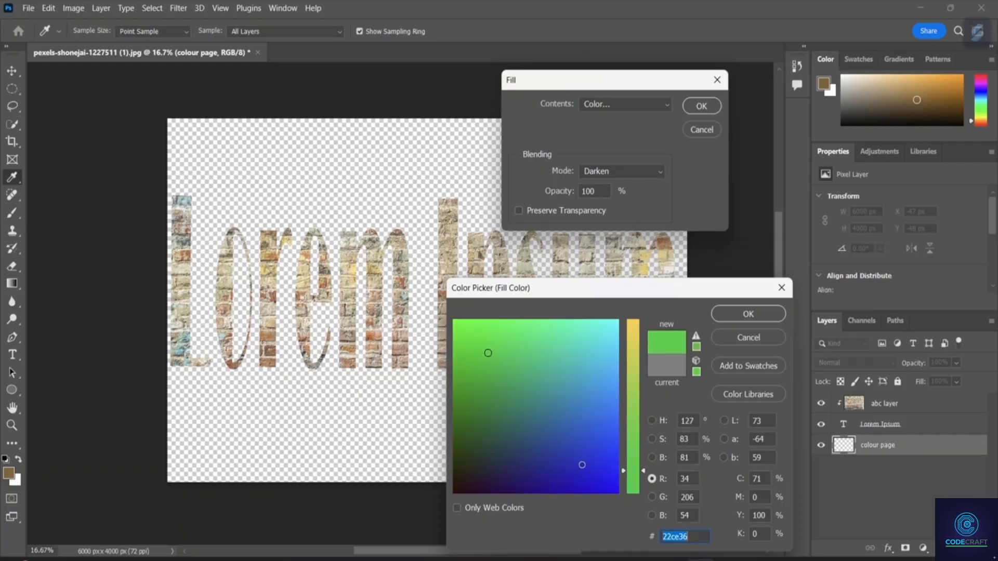
click(749, 313)
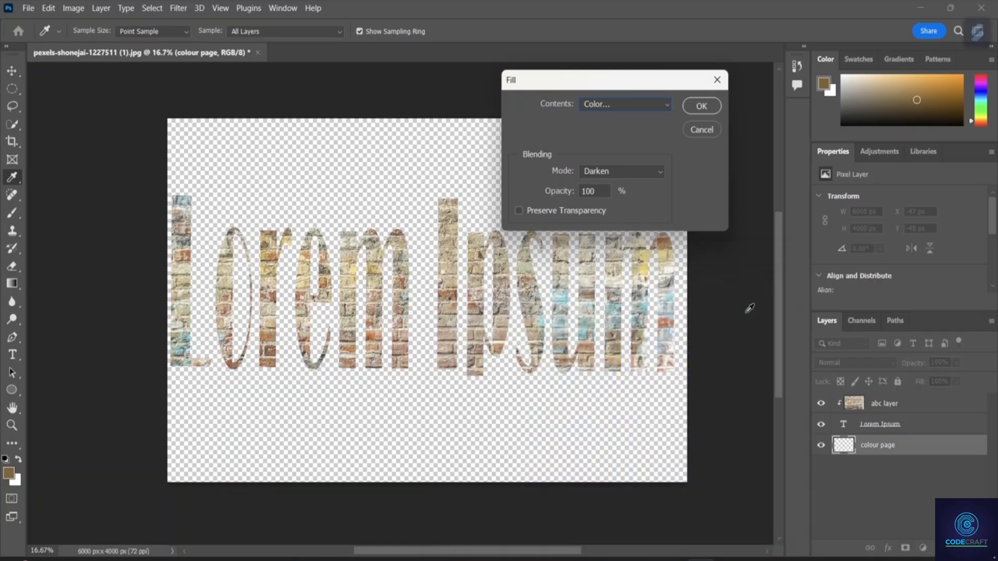
click(706, 105)
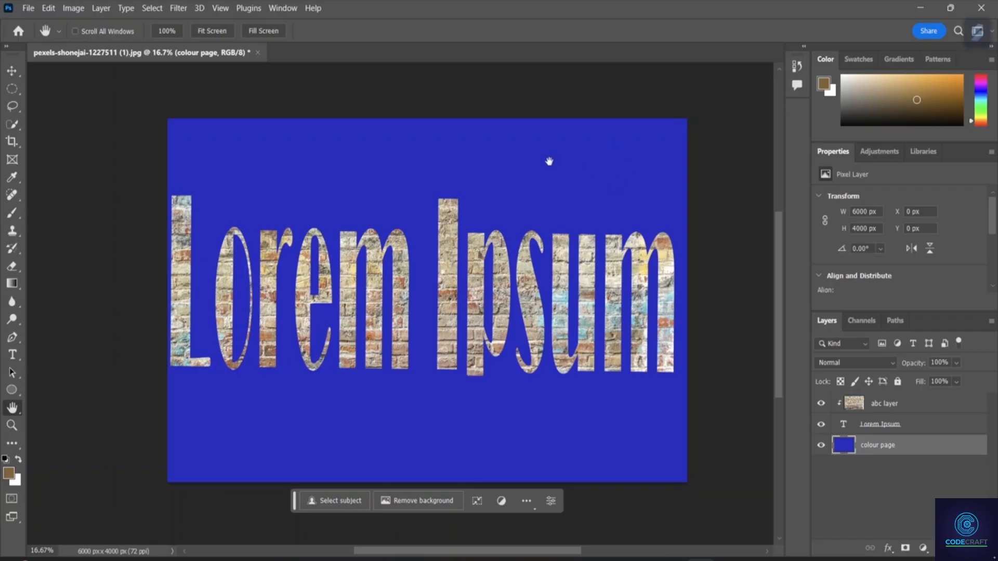
Fill the colour page layer over the blue with the first pattern from the Trees group.
click(52, 9)
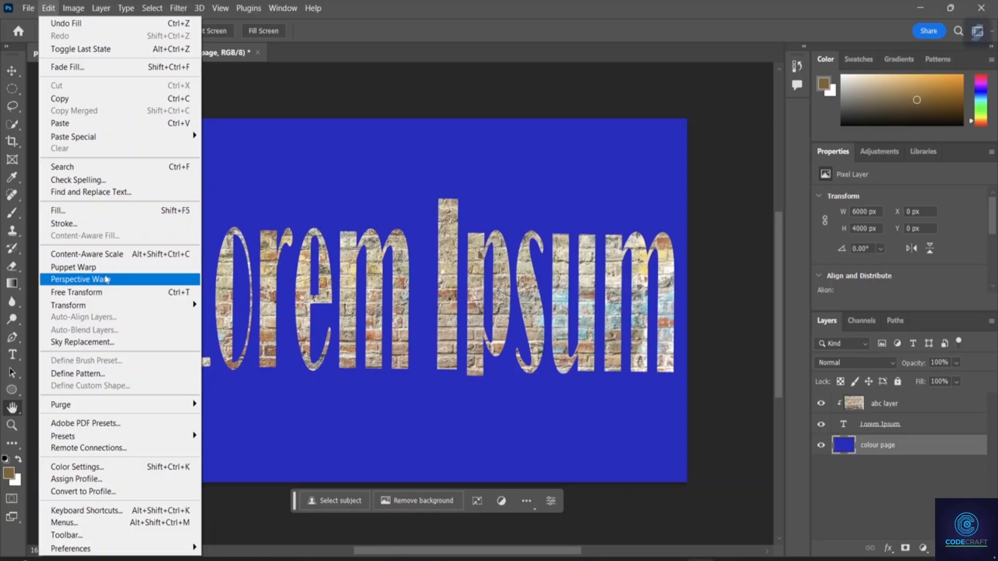
click(104, 211)
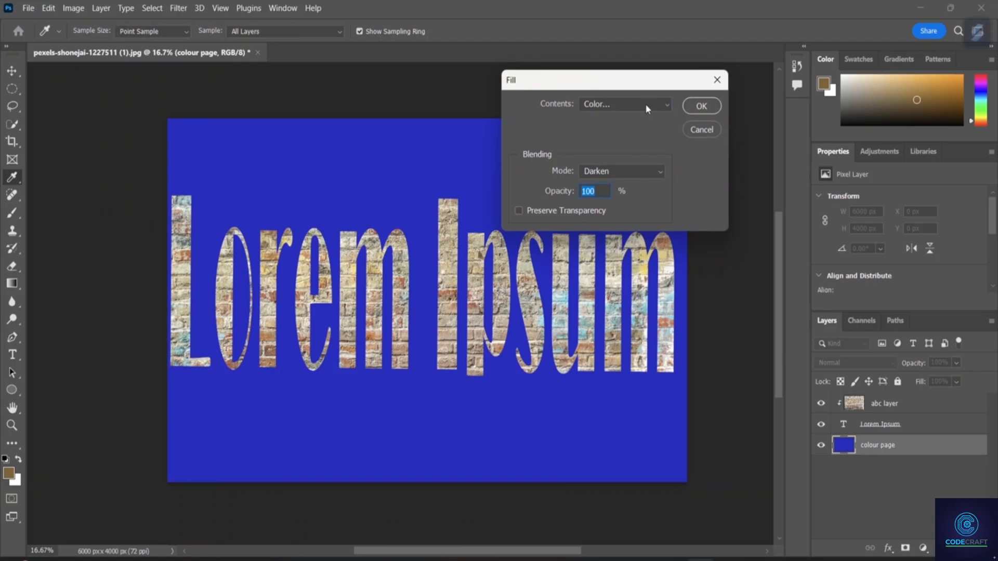
click(648, 108)
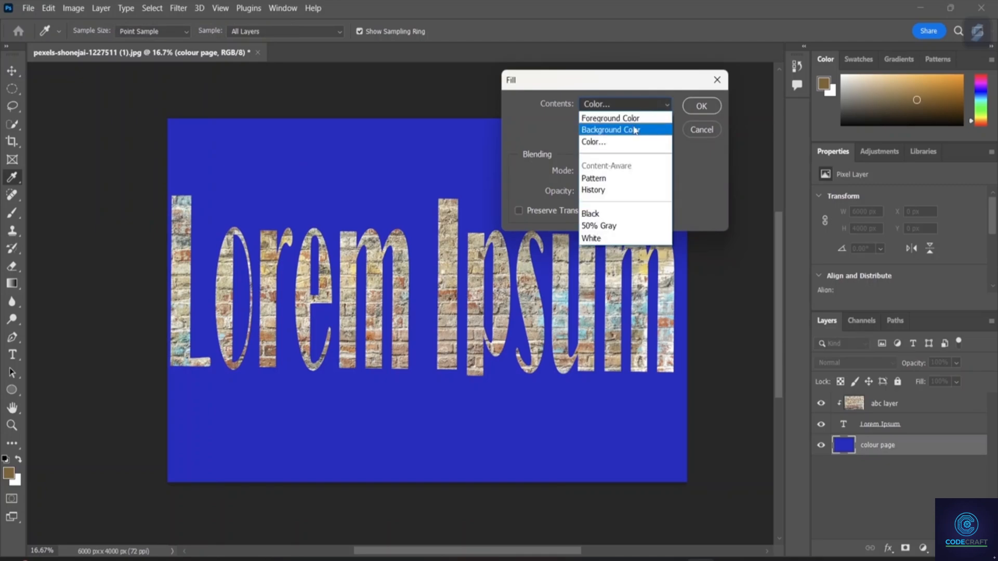
click(628, 179)
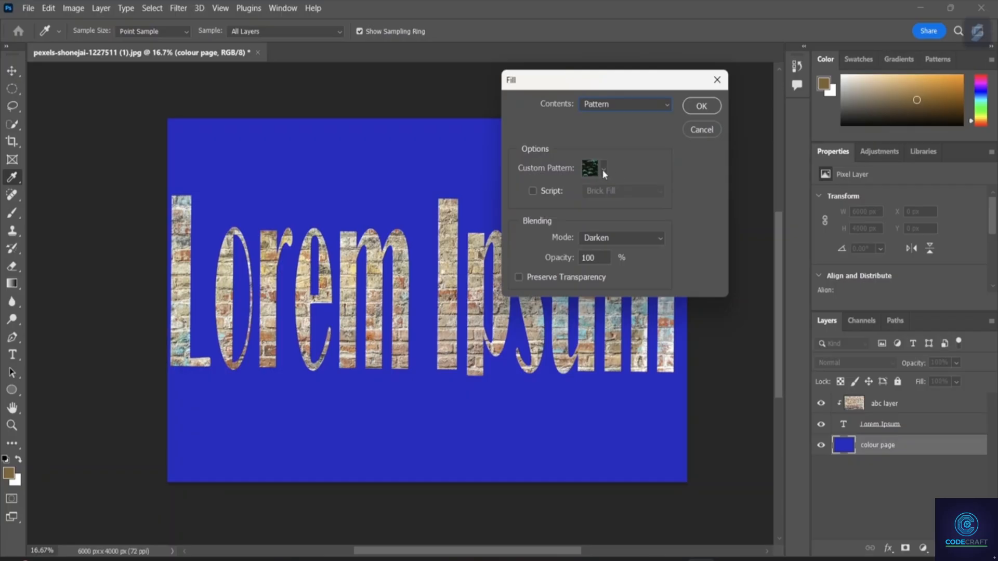
click(603, 168)
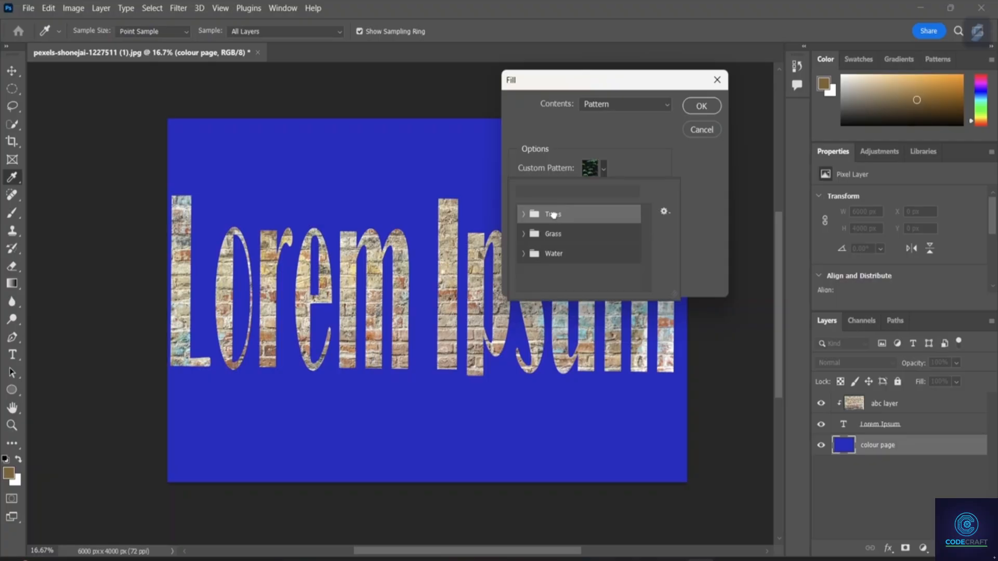
click(523, 214)
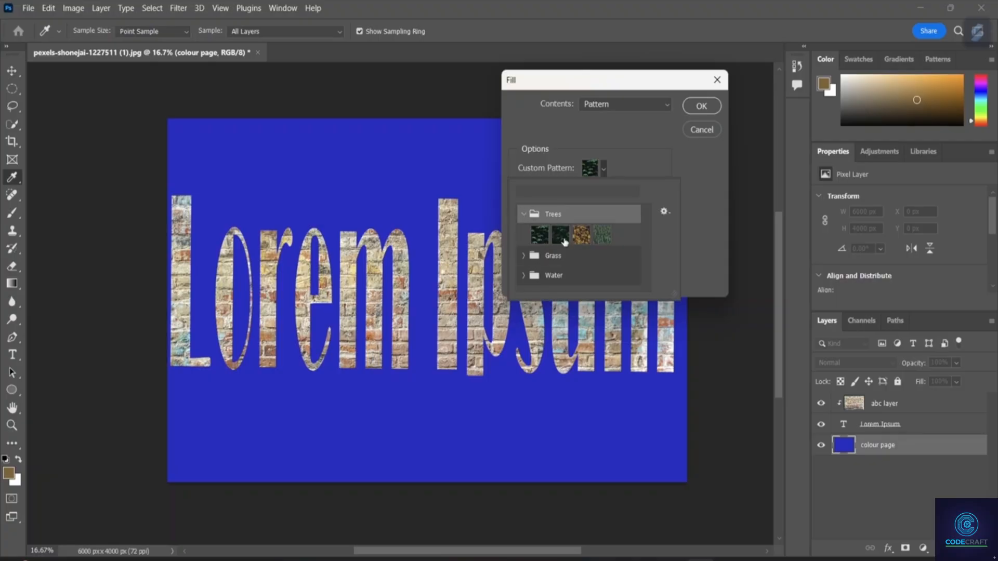
click(540, 235)
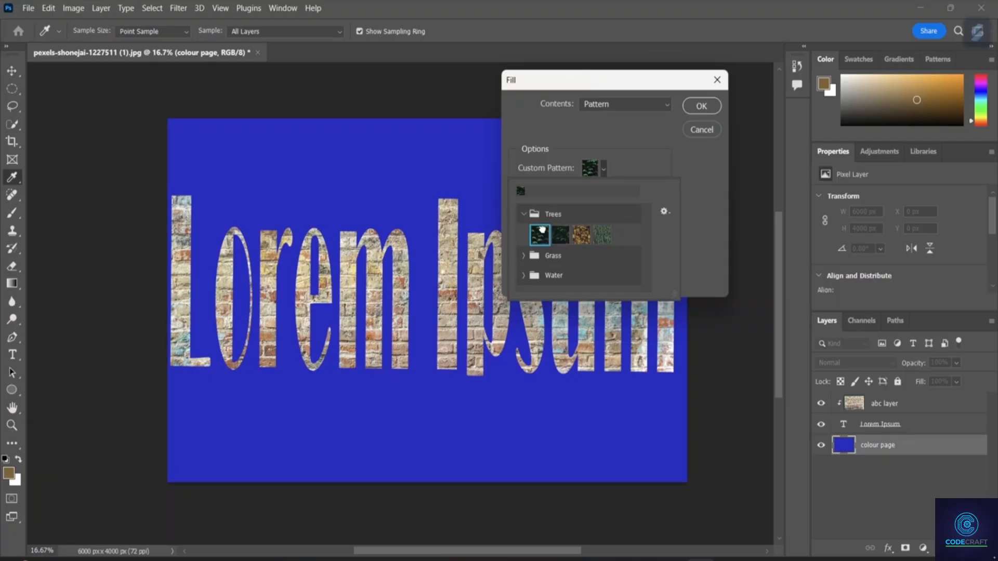
click(701, 107)
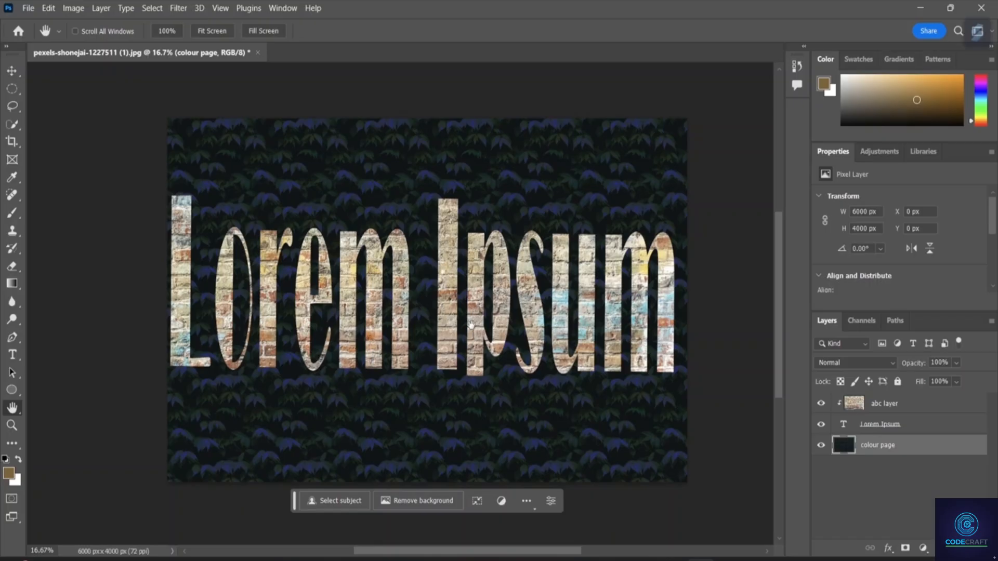
Open the photo of white Adidas sneakers on a wooden floor from the Downloads folder.
click(28, 9)
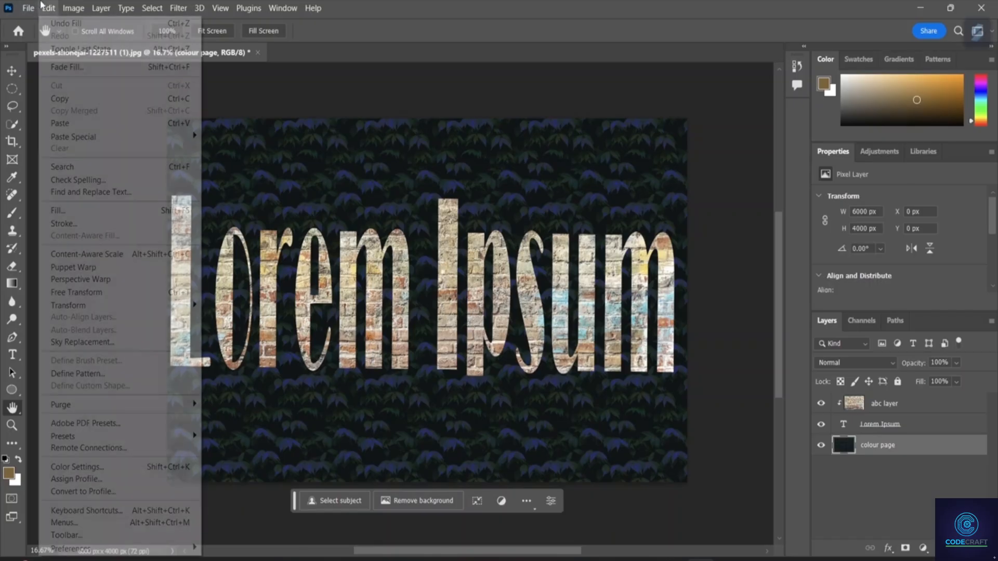
click(42, 36)
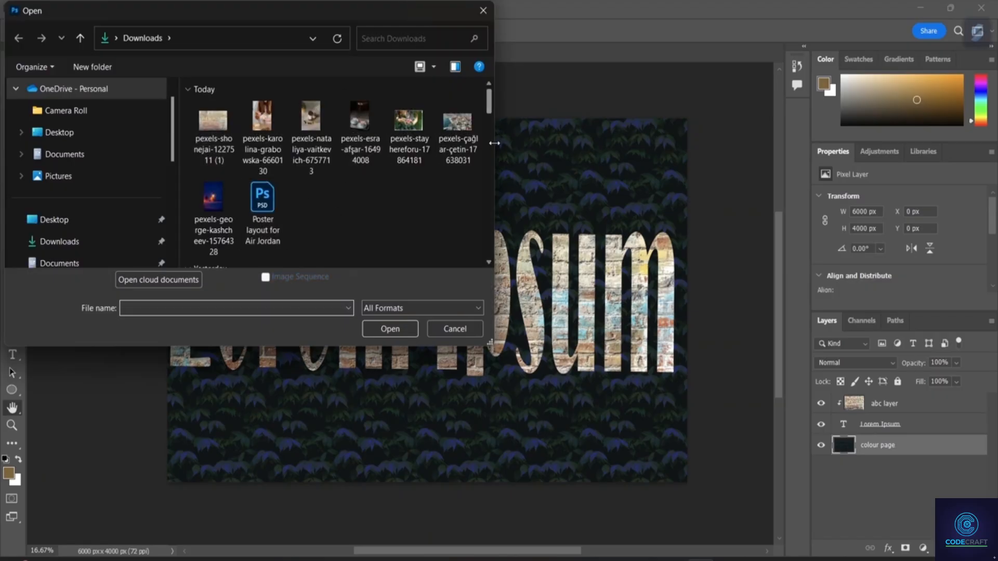
click(71, 241)
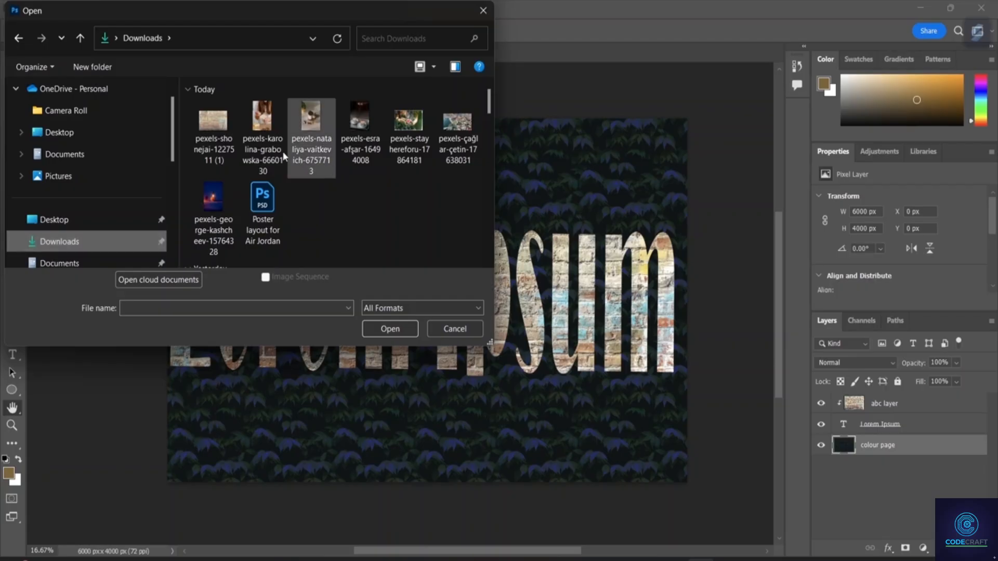
scroll(307, 151, down, 5)
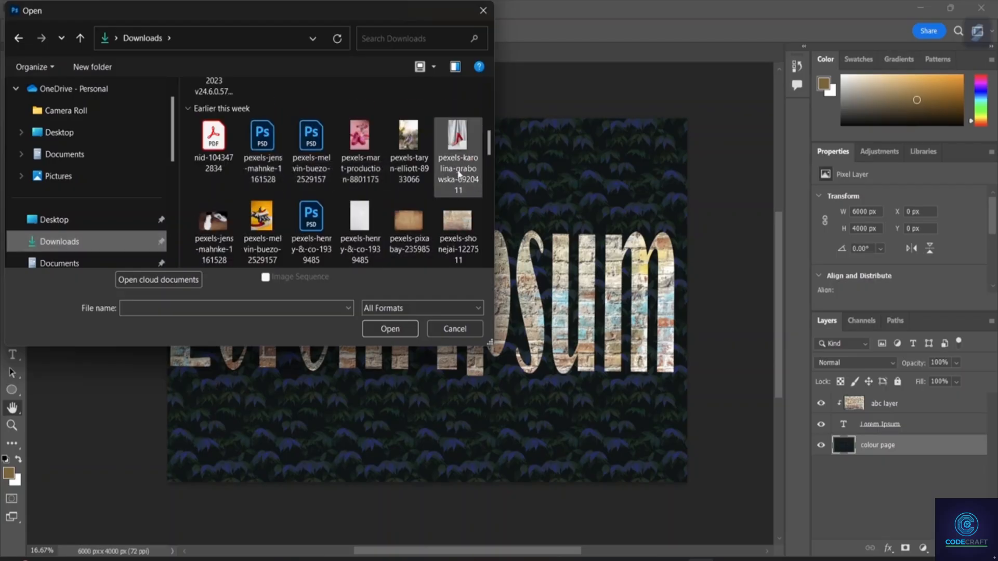
click(219, 224)
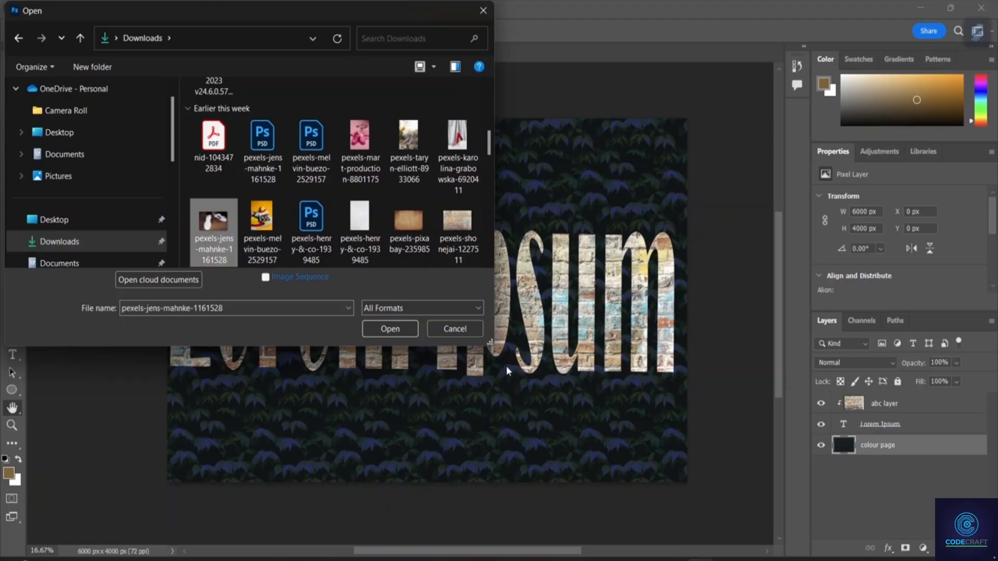
click(401, 327)
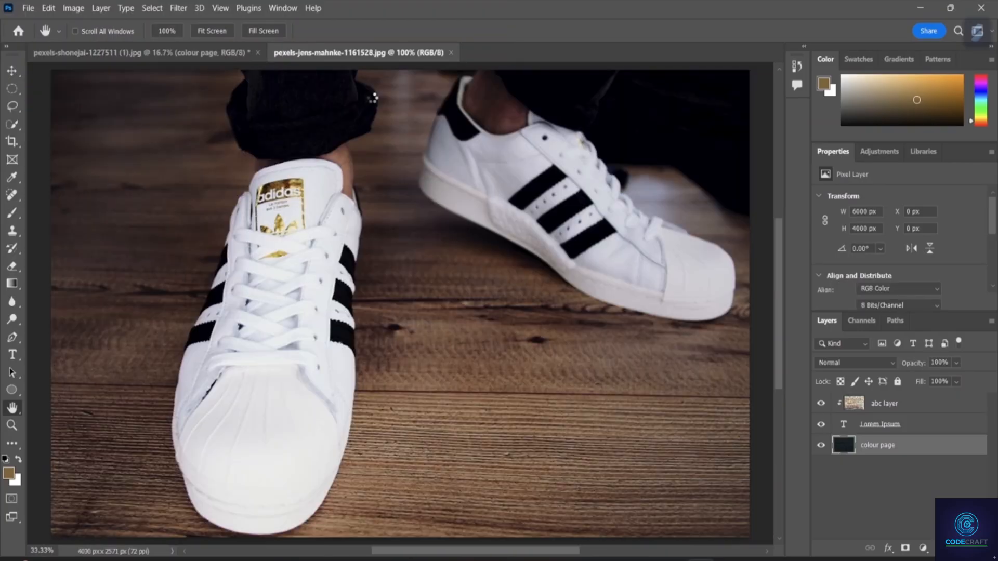
Close the brick-filled Lorem Ipsum document, saving it to Downloads in Photoshop format as pexels-shonejai-1227511 (1).
click(257, 51)
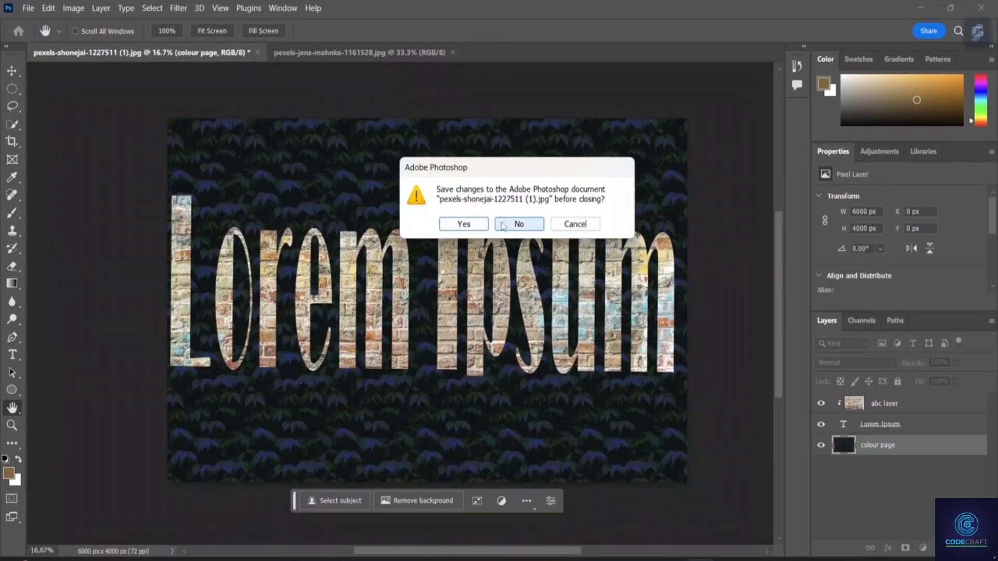
click(463, 224)
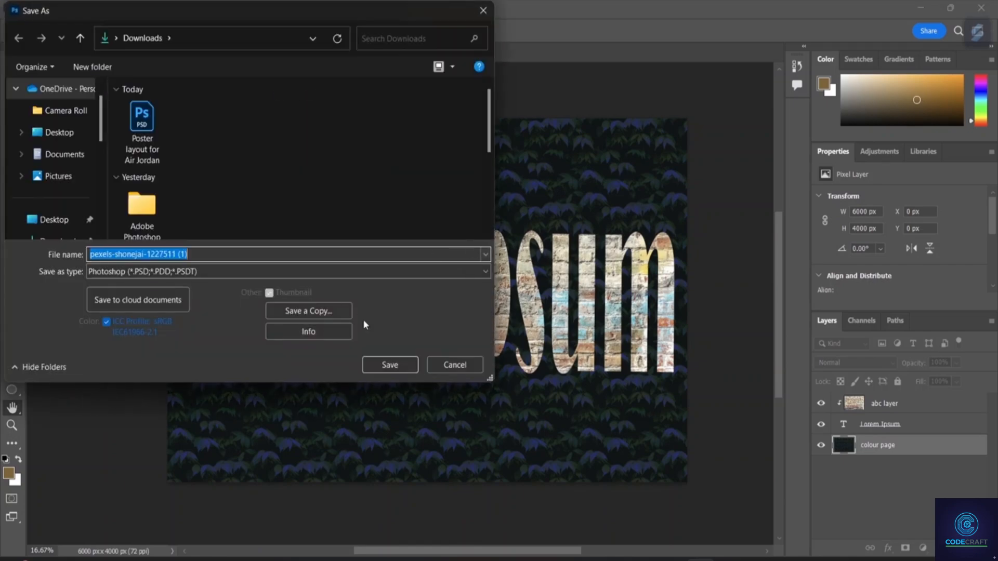
click(378, 364)
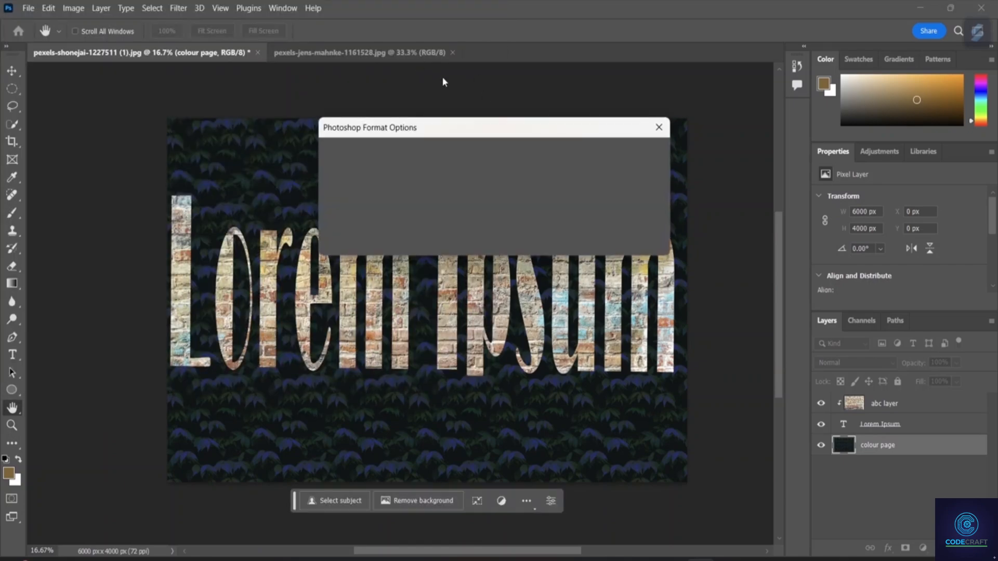
click(656, 157)
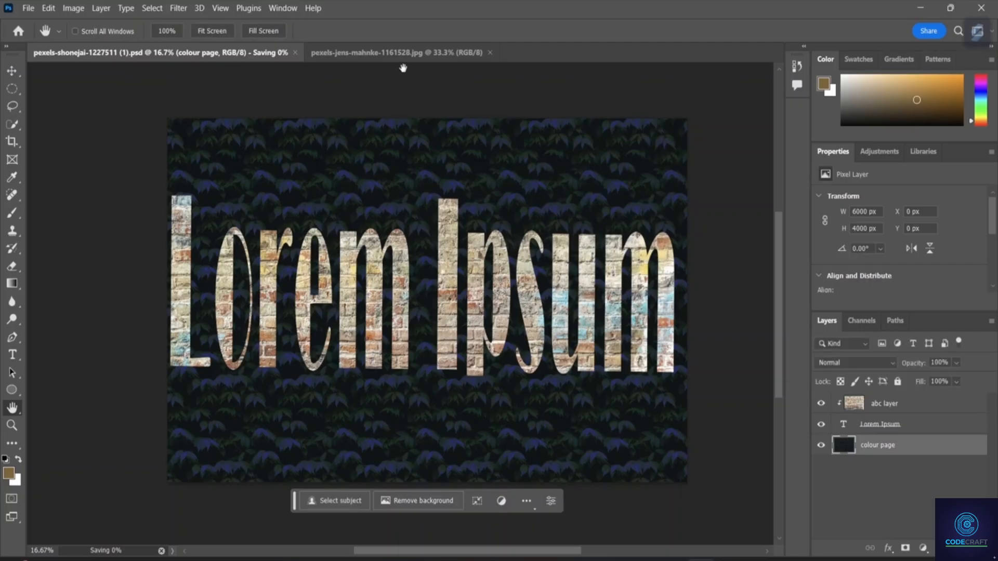
key(ctrl+w)
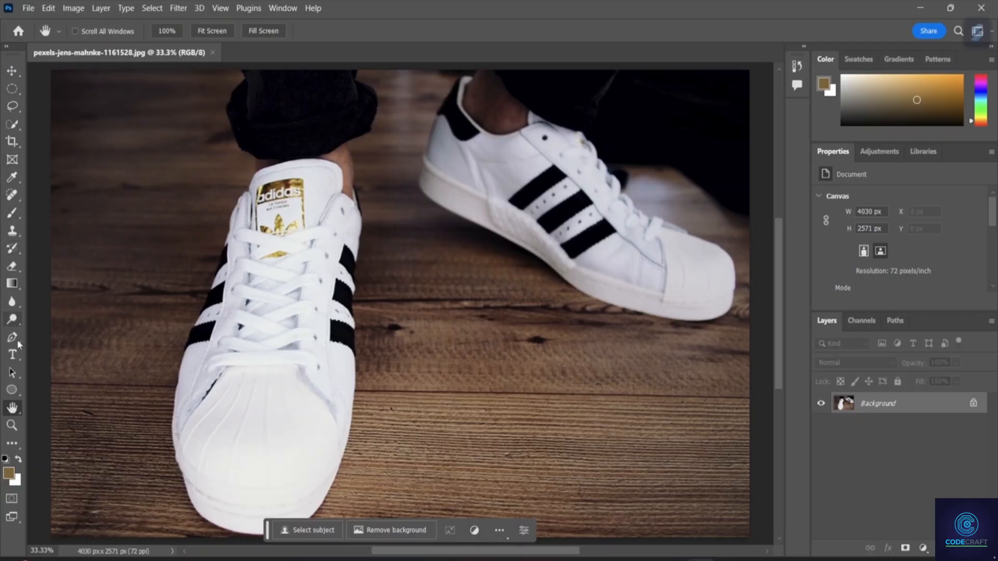
Add horizontal Lorem Ipsum placeholder text to the sneaker photo and move it onto the lower floor area beside the front shoe.
click(14, 357)
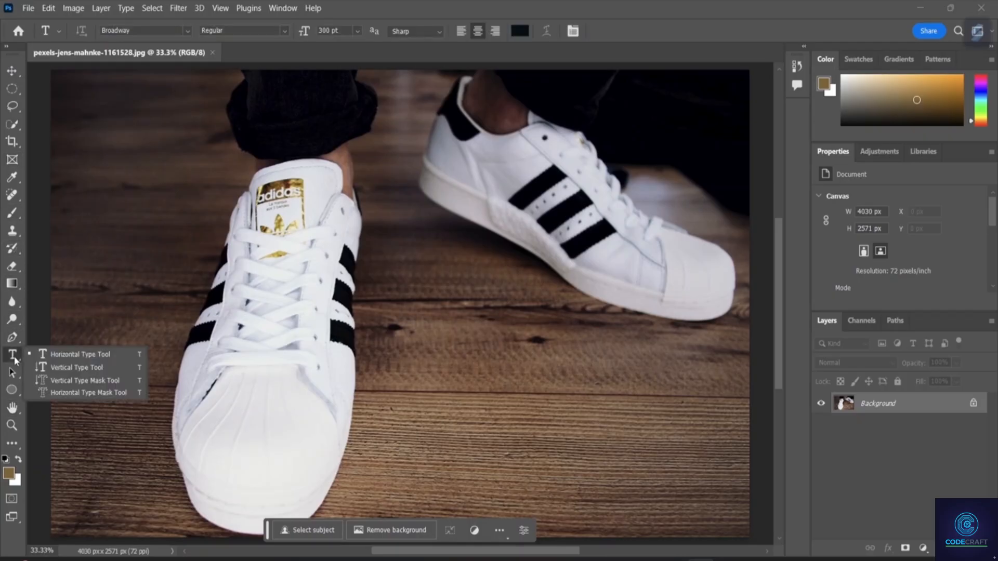
click(68, 358)
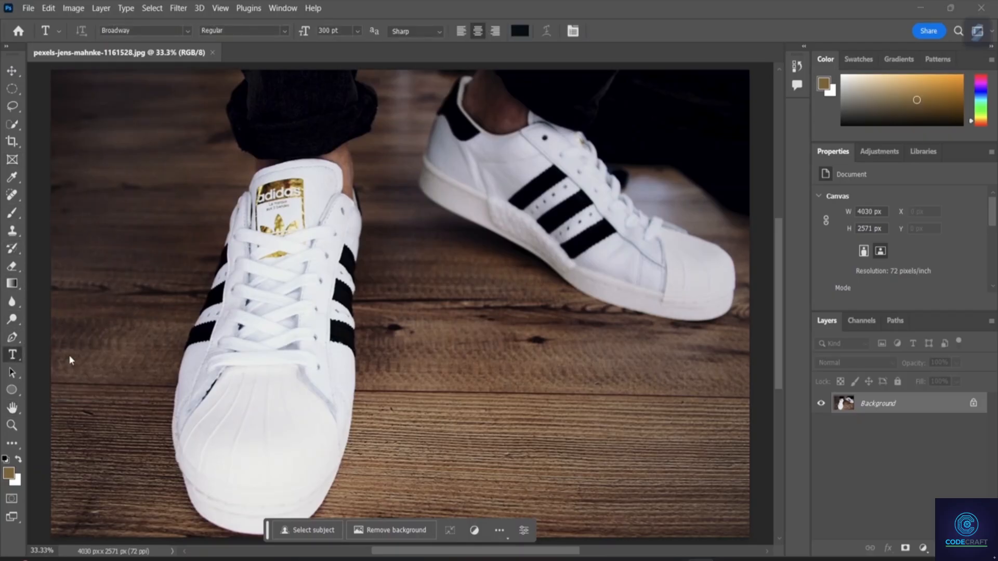
click(499, 376)
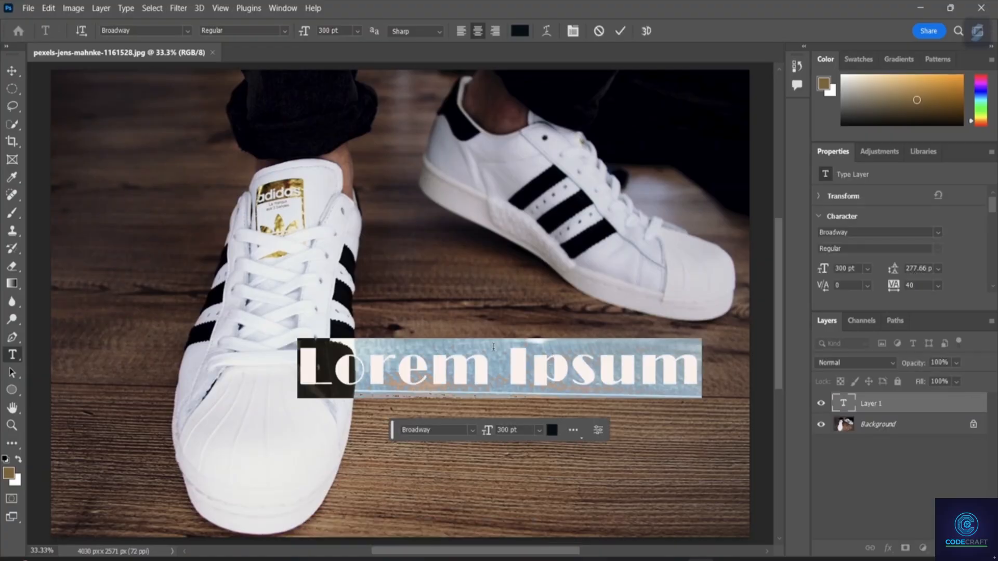
click(11, 71)
drag(510, 370, 546, 481)
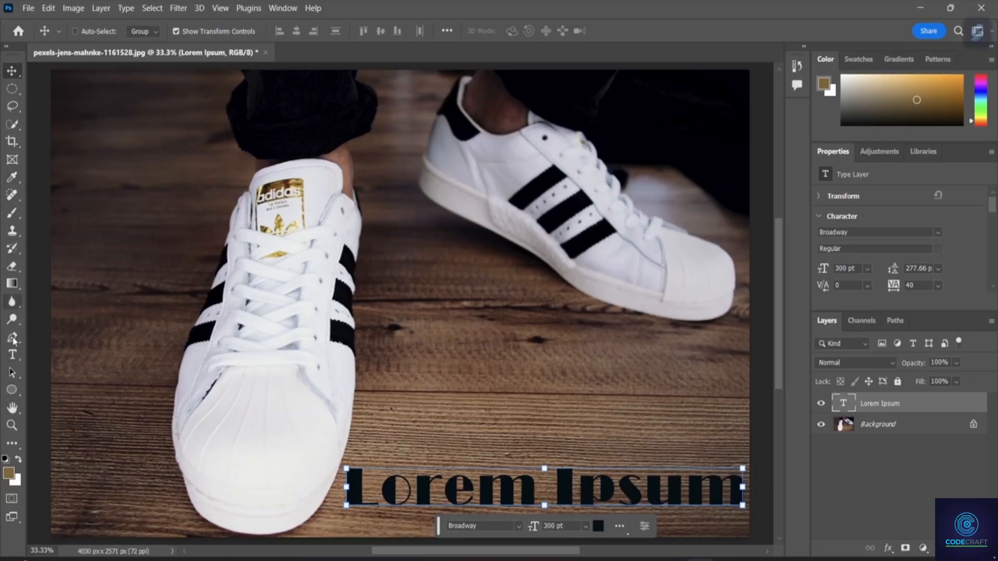
Replace the Lorem Ipsum placeholder text with "SH".
click(12, 355)
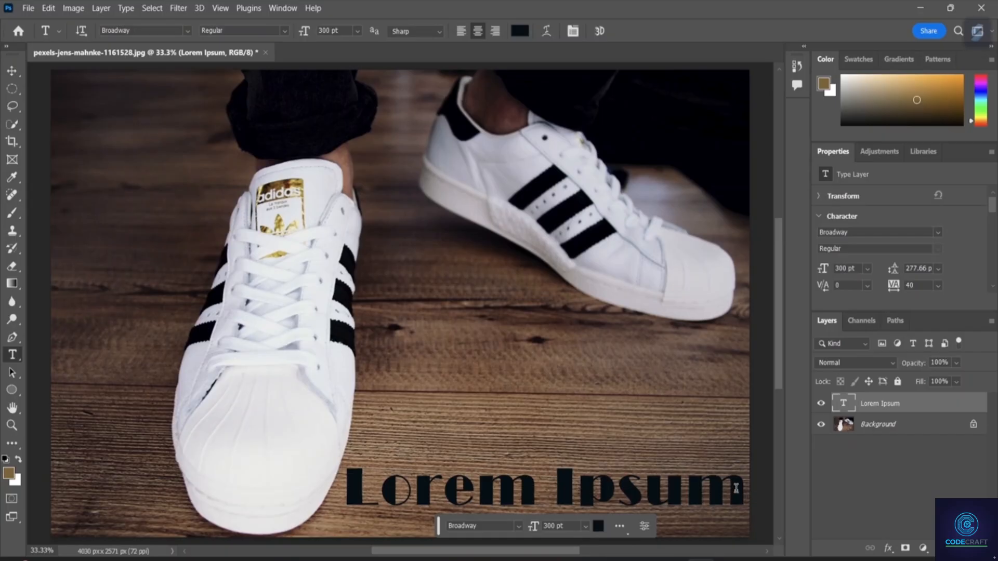
click(772, 512)
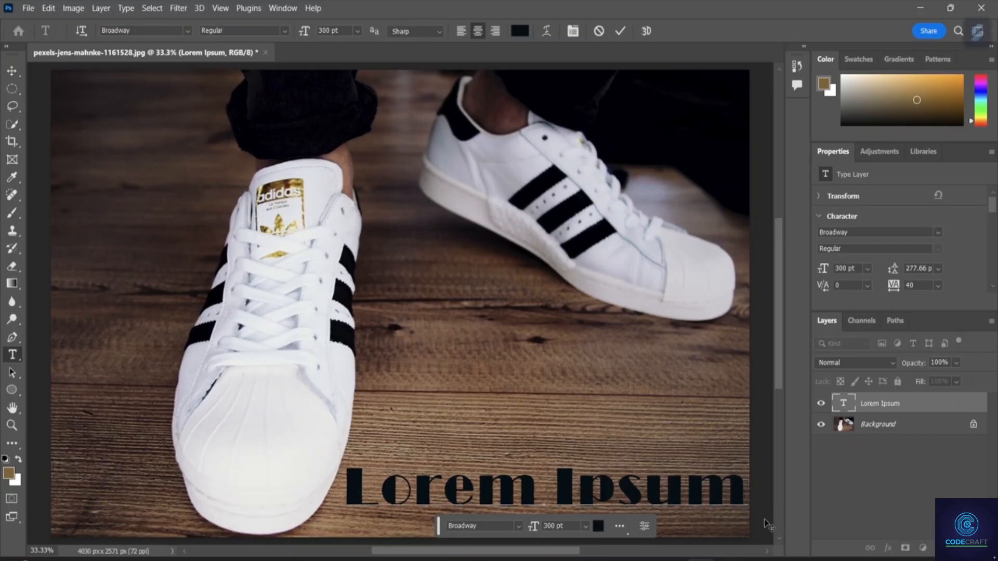
key(Left)
key(Left)
key(Left)
key(Left)
key(Left)
key(Left)
key(Left)
key(Left)
key(Left)
key(Left)
key(ctrl+a)
key(BackSpace)
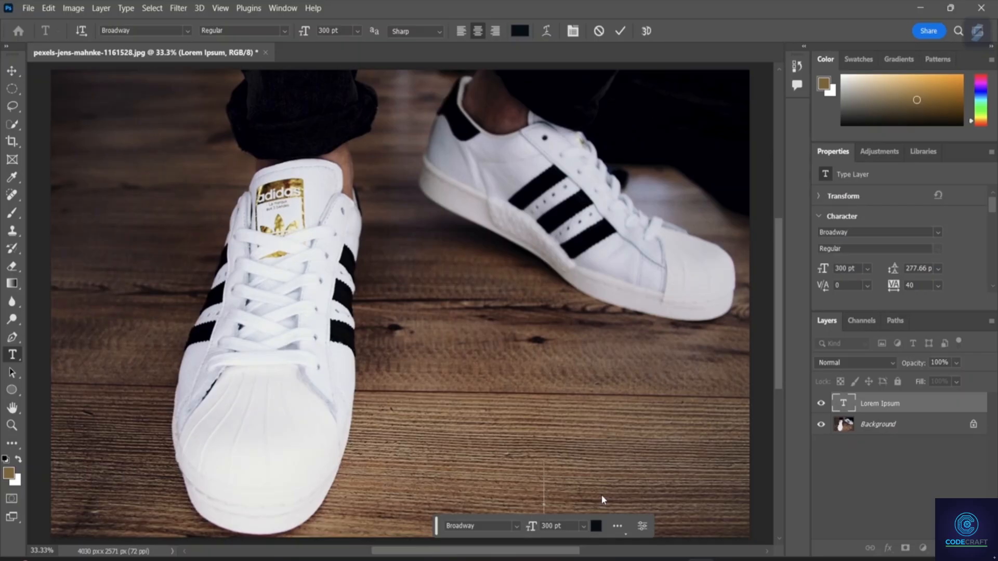
text(S)
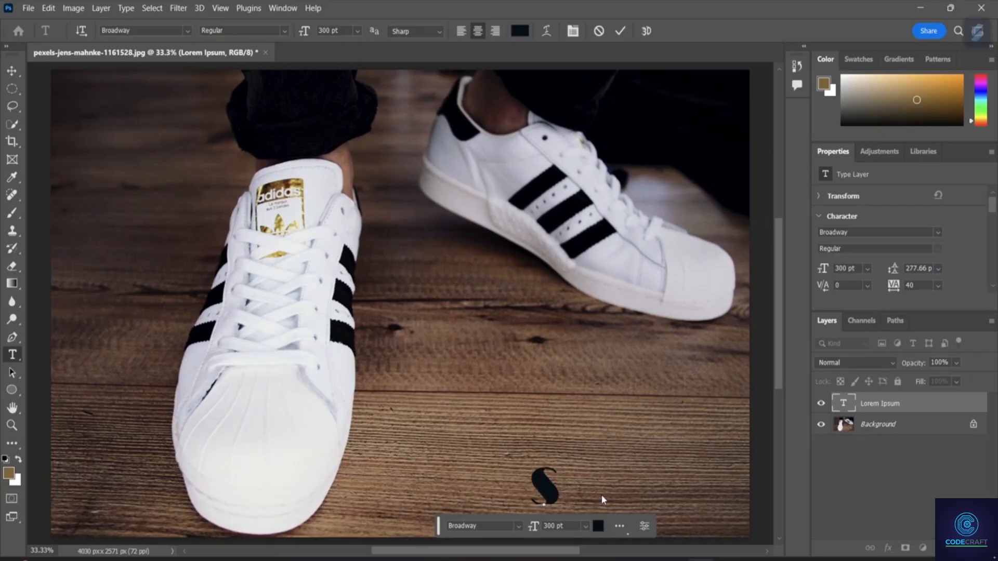
text(H)
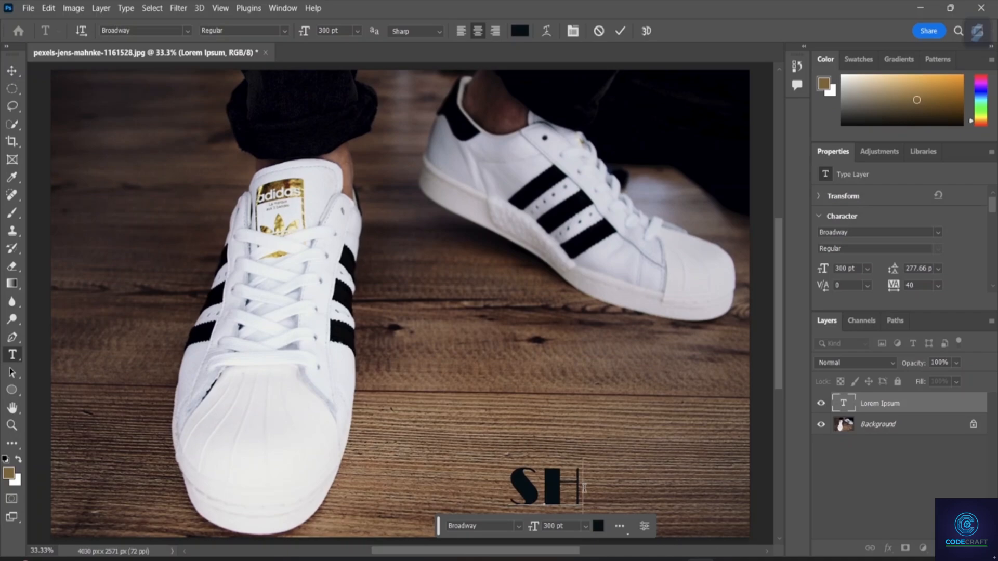
Select the SH letters and apply the Broadway font to them.
drag(584, 488, 523, 489)
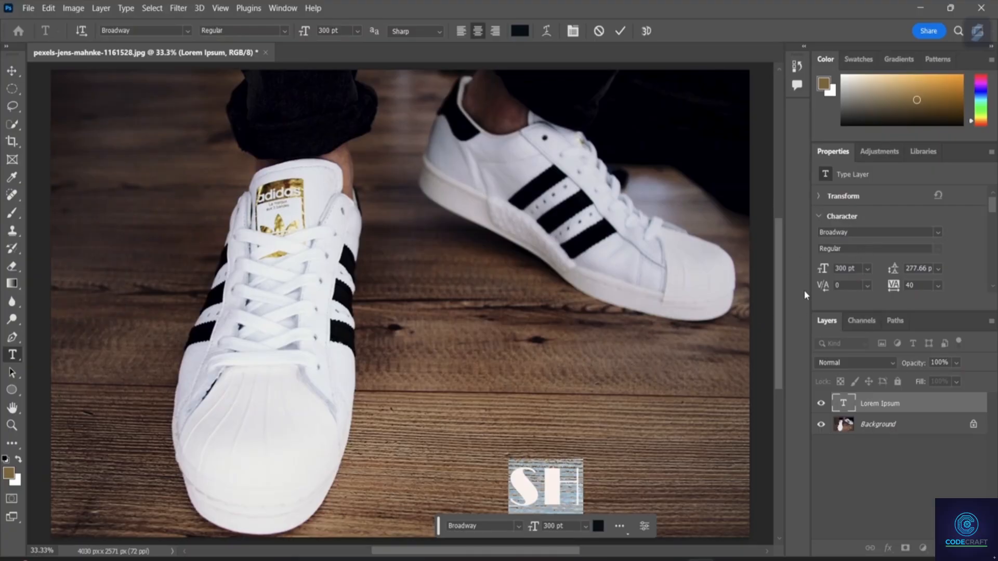
click(939, 233)
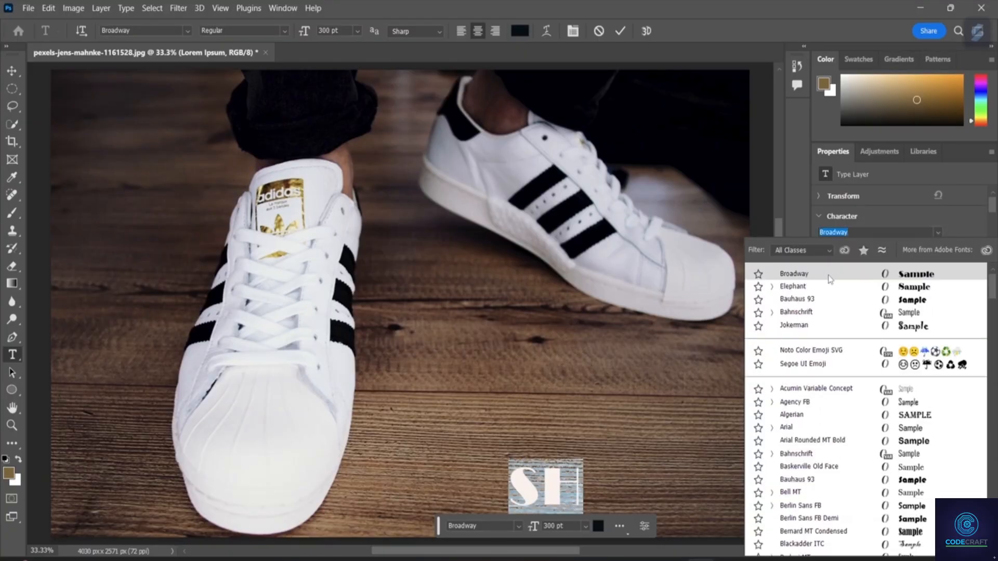
click(802, 267)
click(802, 269)
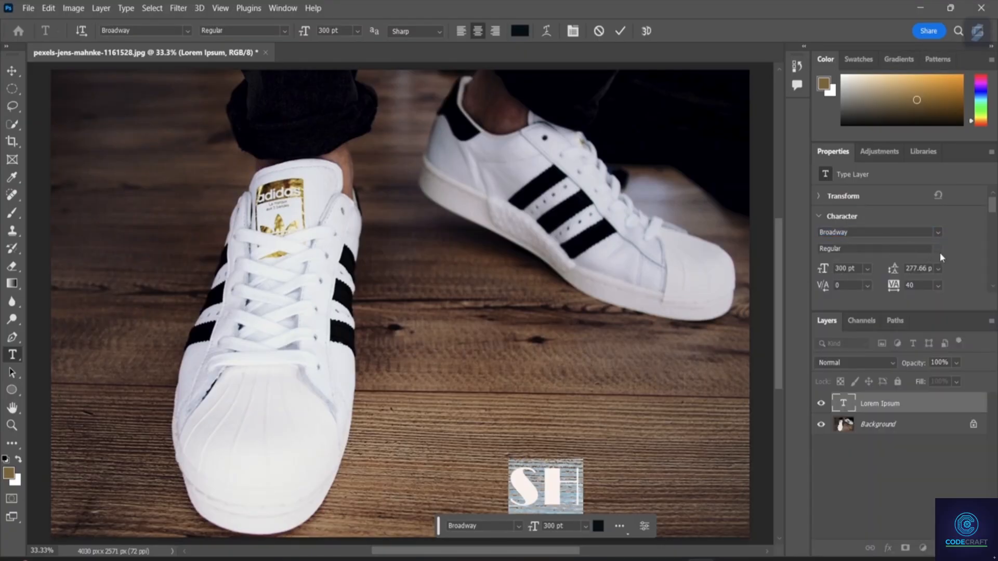
click(935, 232)
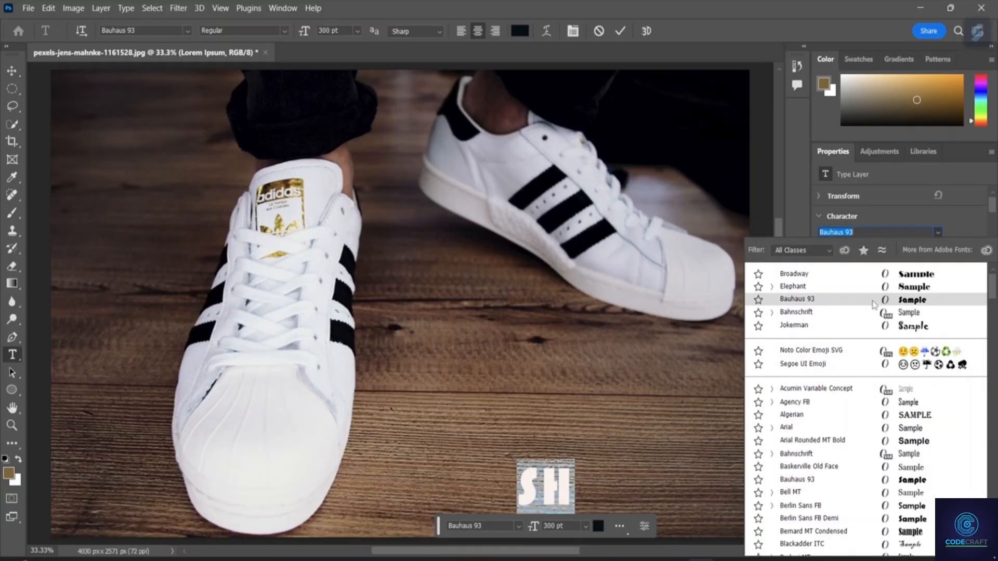
click(920, 275)
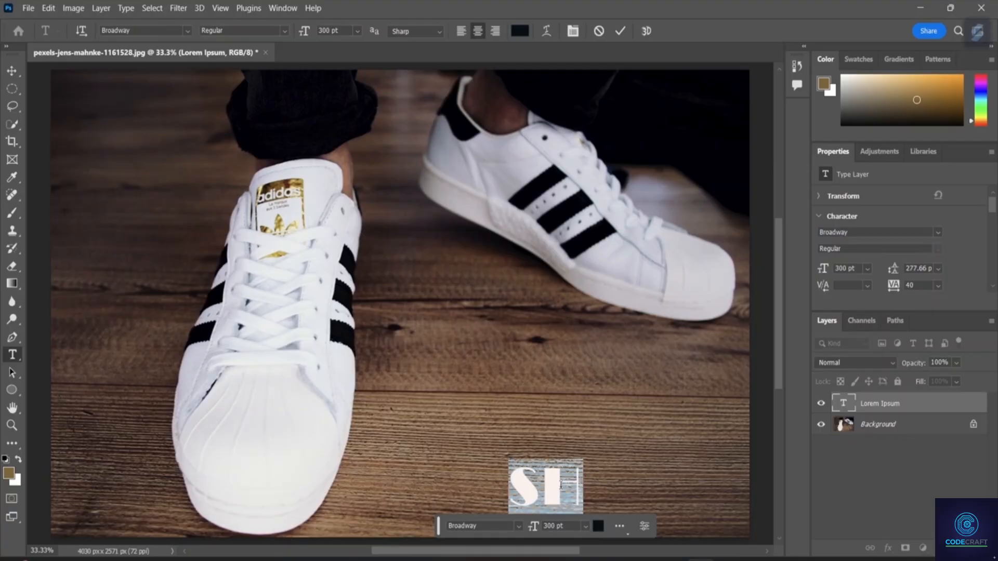
Scale the SH text to about 387% width and 388% height and place it across the front shoe's toe and the floor.
click(11, 71)
drag(536, 477, 504, 382)
drag(544, 410, 695, 542)
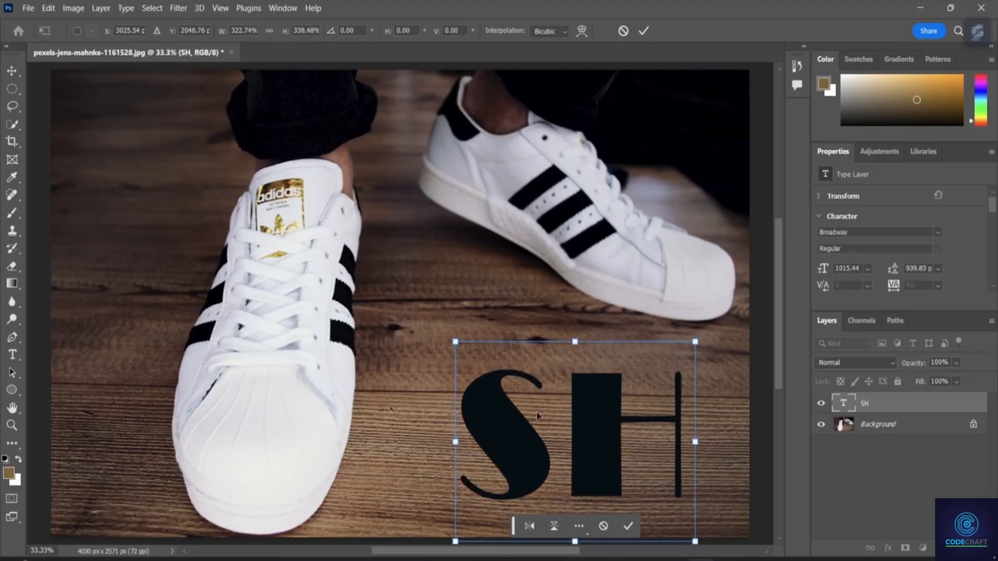
drag(528, 402, 479, 375)
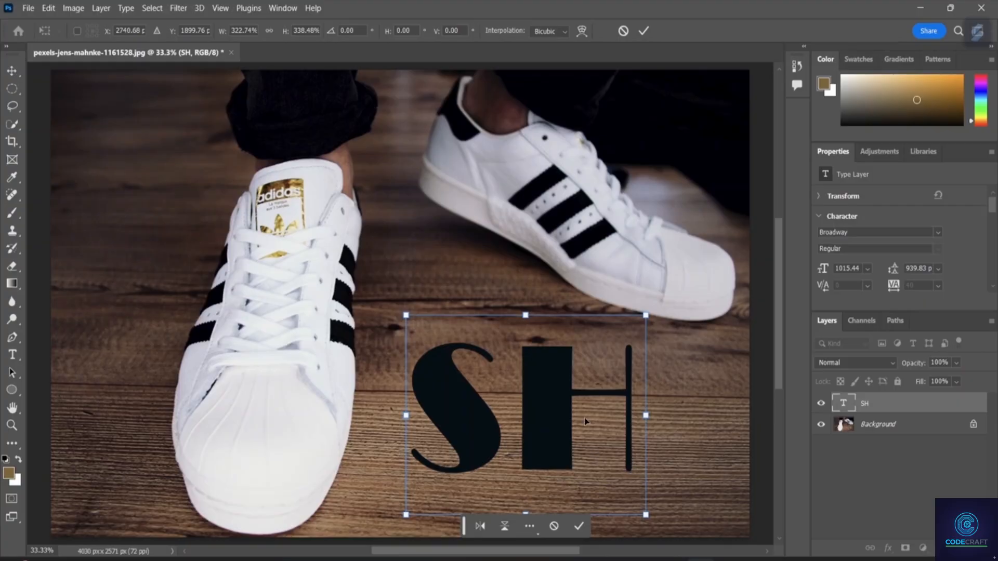
drag(593, 413, 572, 416)
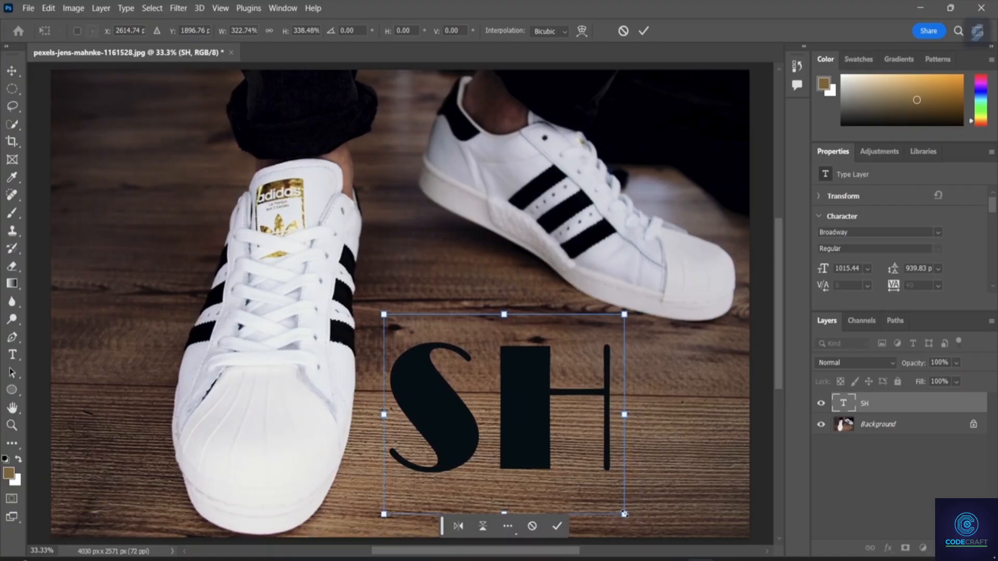
drag(625, 515, 674, 544)
drag(526, 343, 441, 300)
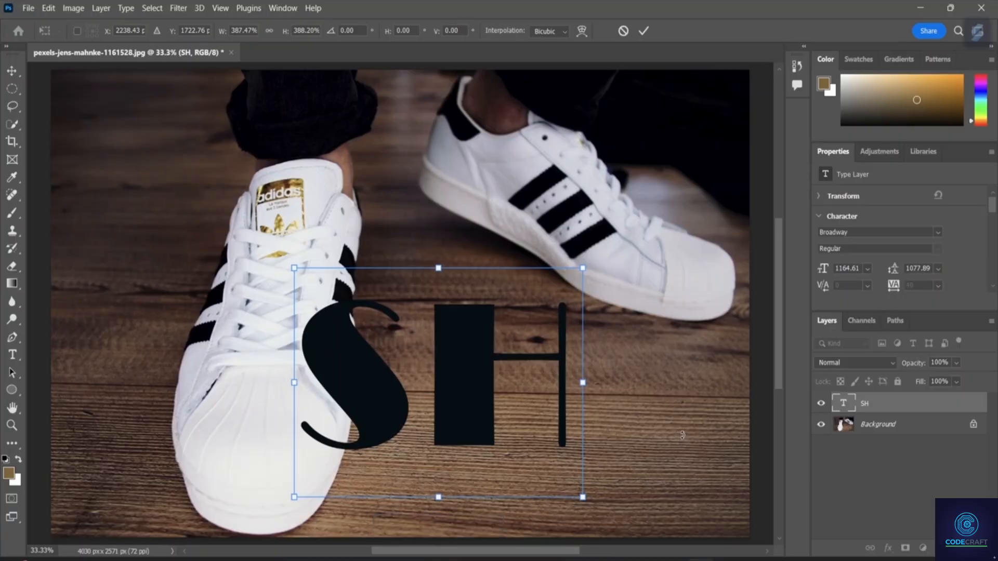
click(877, 488)
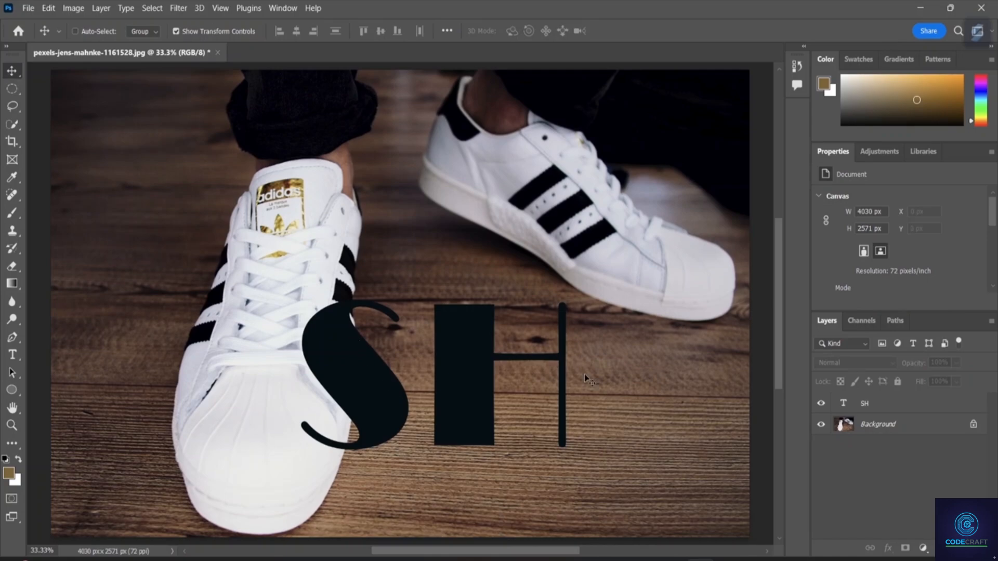
Convert the Background photo into a regular layer named Layer 0 and move it above the SH text layer.
click(878, 425)
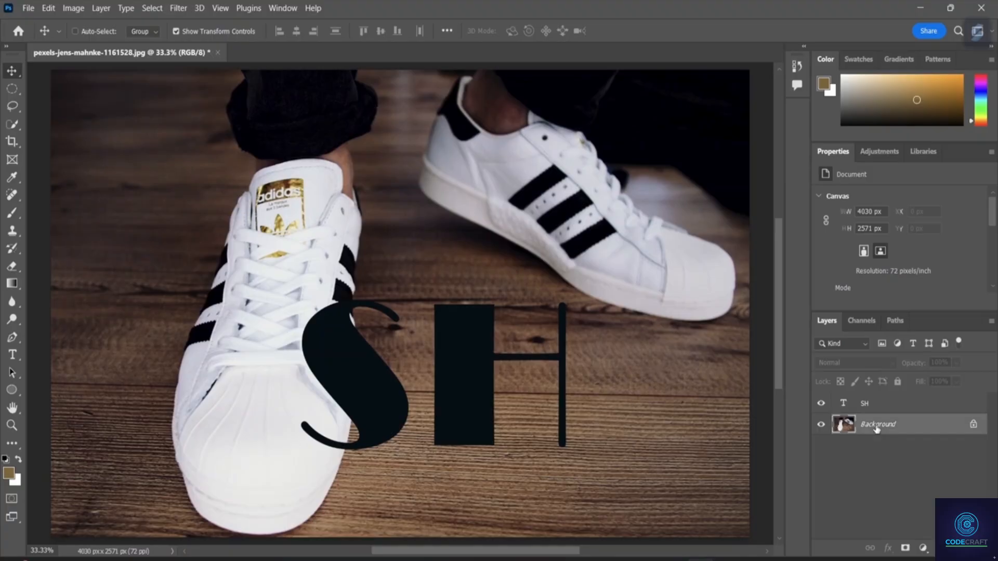
double_click(878, 425)
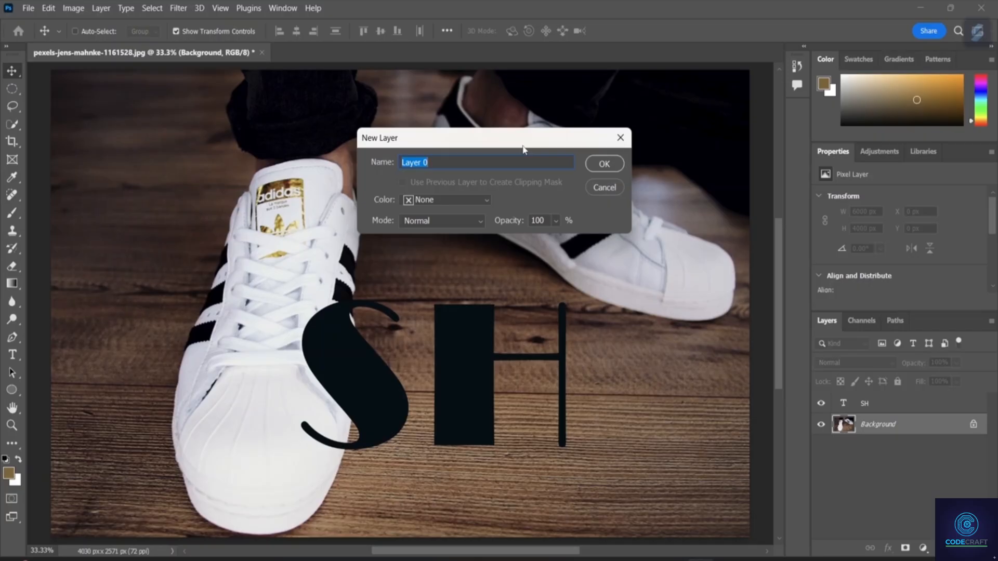
key(Return)
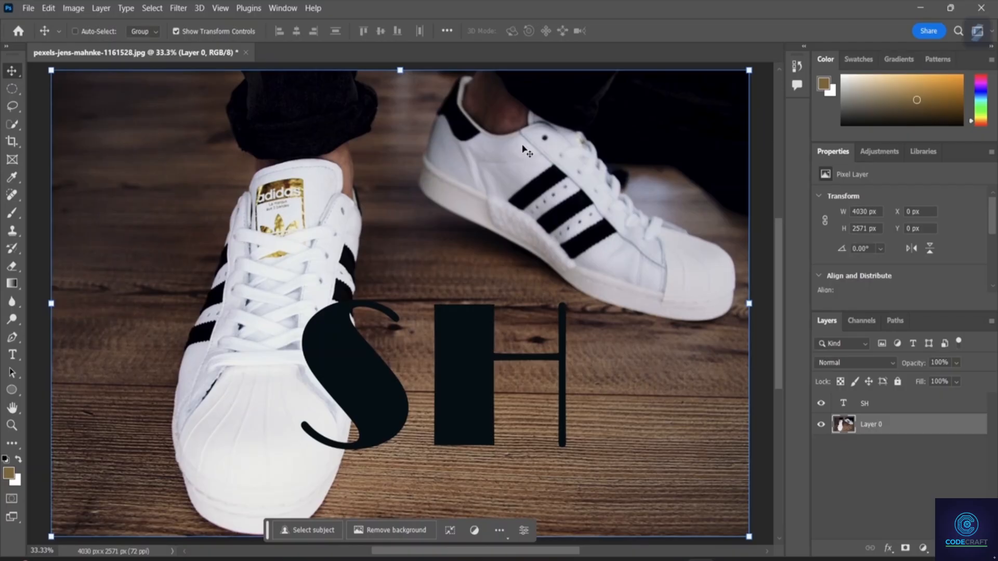
click(879, 486)
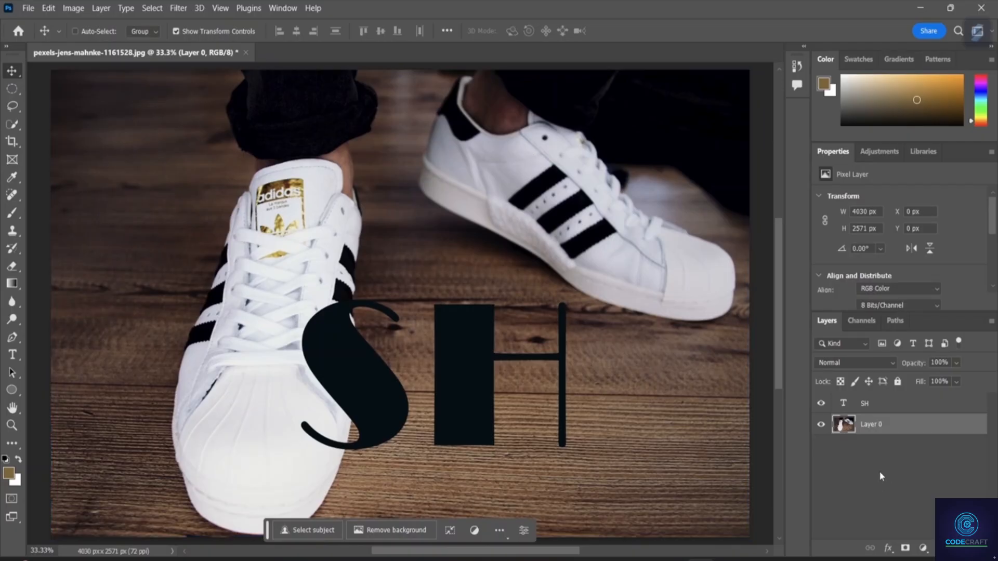
drag(877, 428, 867, 395)
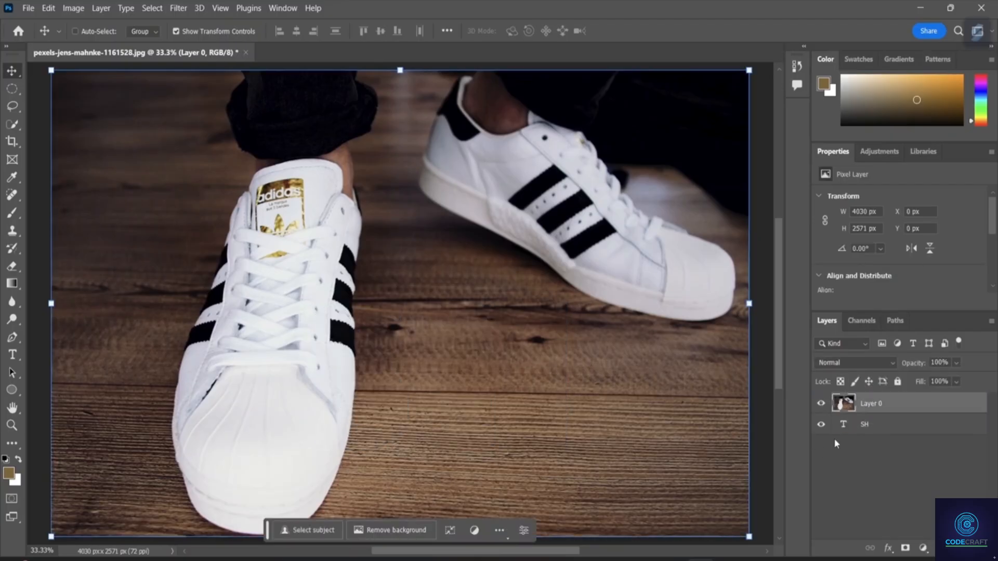
Clip the photo layer to the SH text with a clipping mask and shift the photo about 390 px left and 15 px up.
right_click(858, 400)
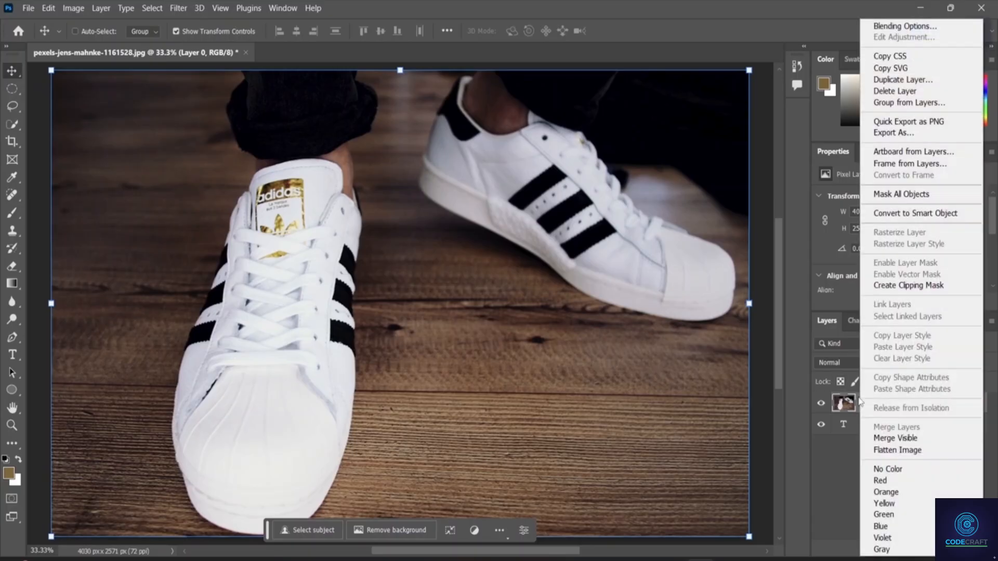
click(858, 400)
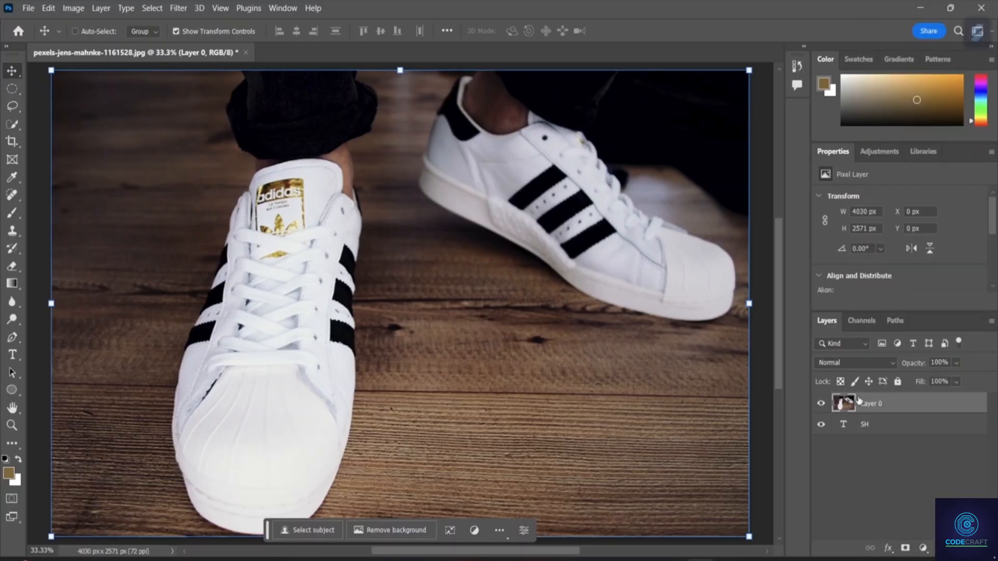
click(52, 7)
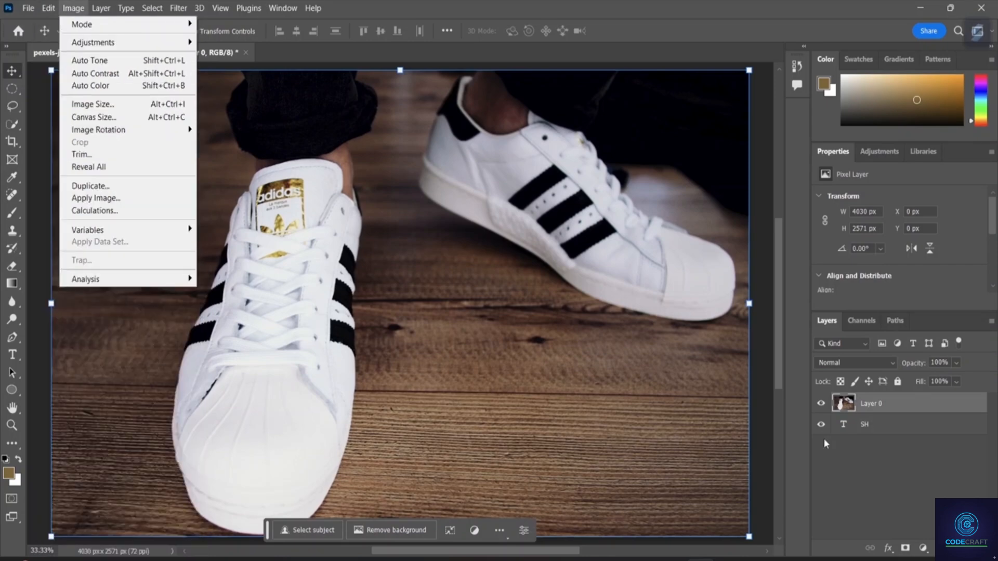
right_click(891, 410)
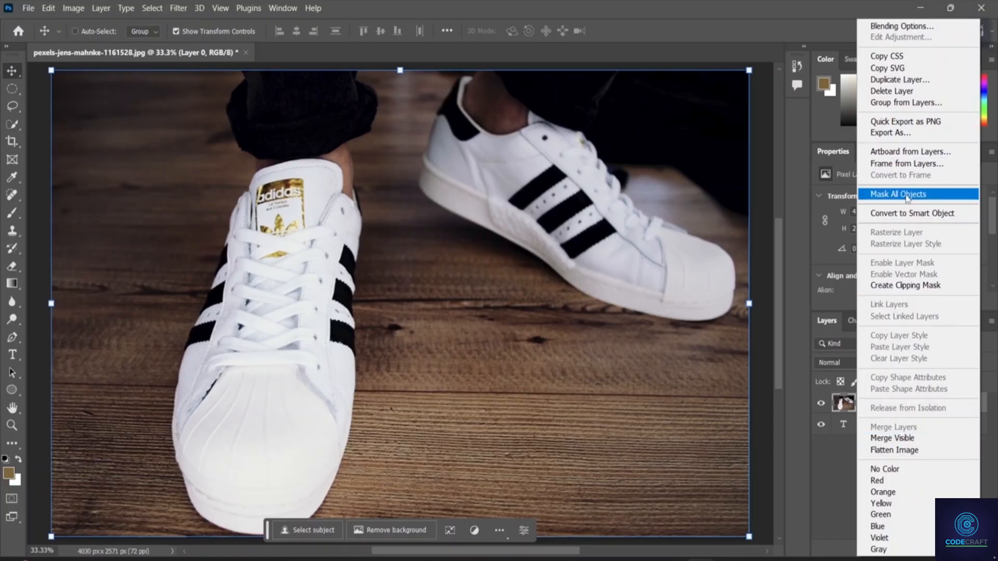
click(898, 286)
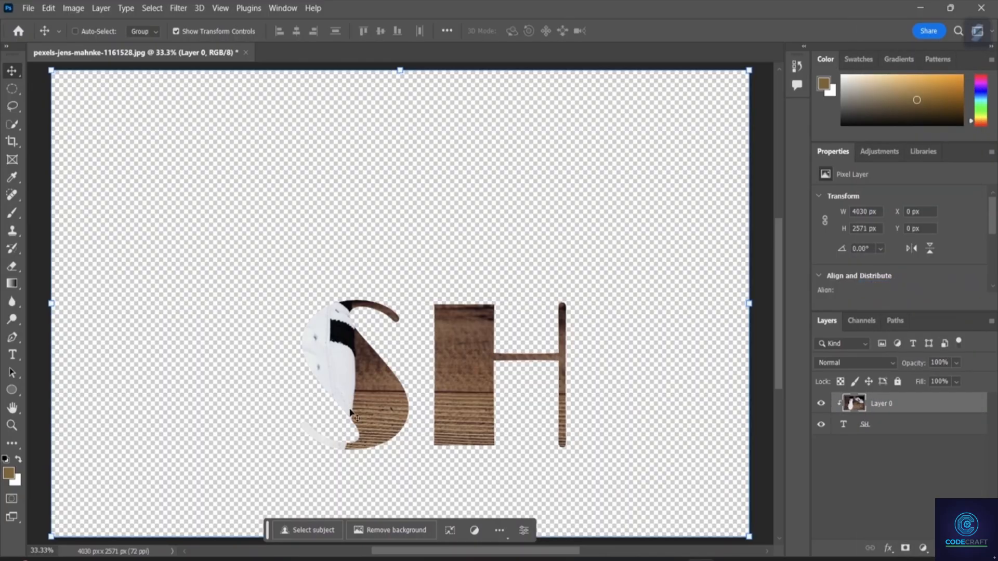
drag(365, 385, 298, 383)
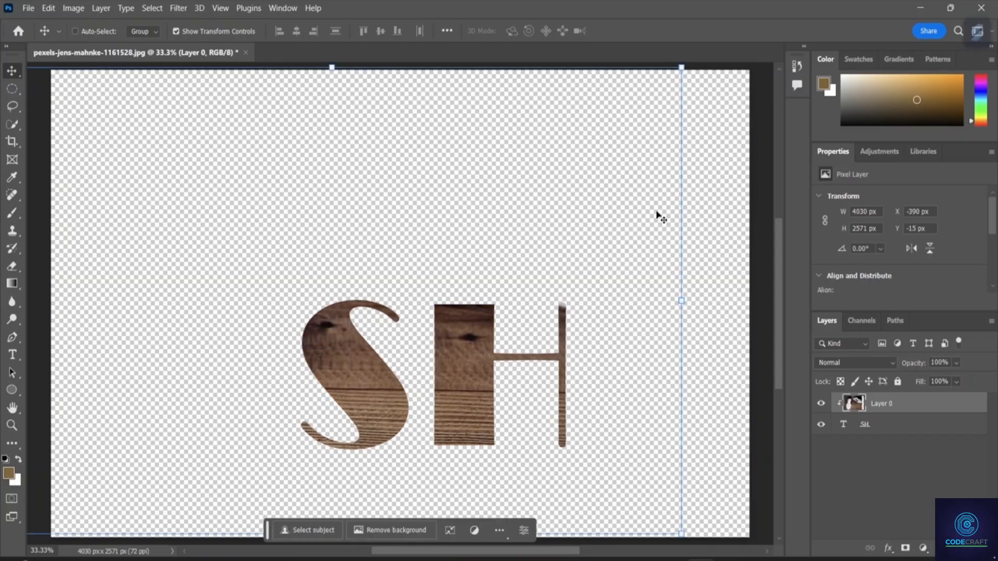
right_click(855, 405)
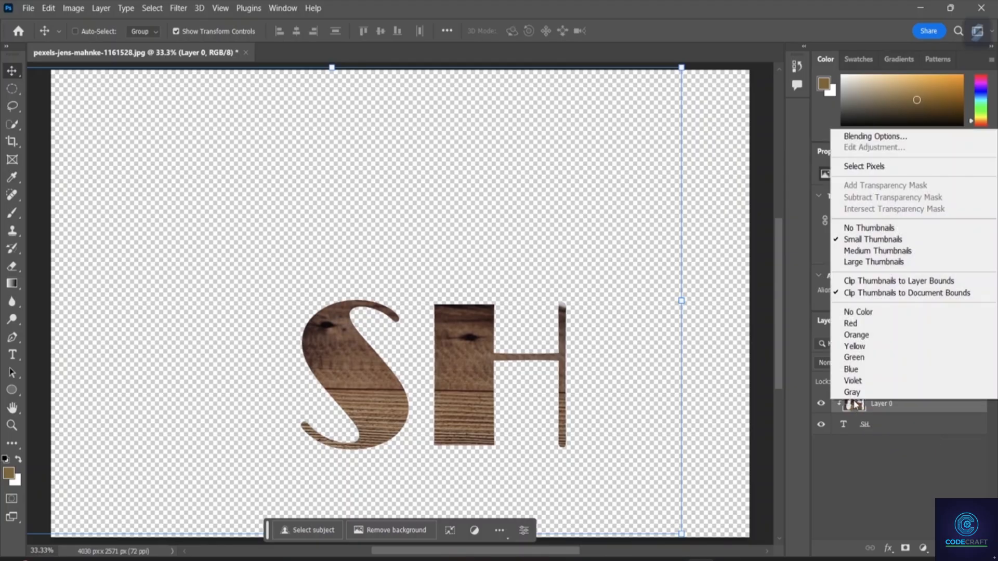
click(862, 404)
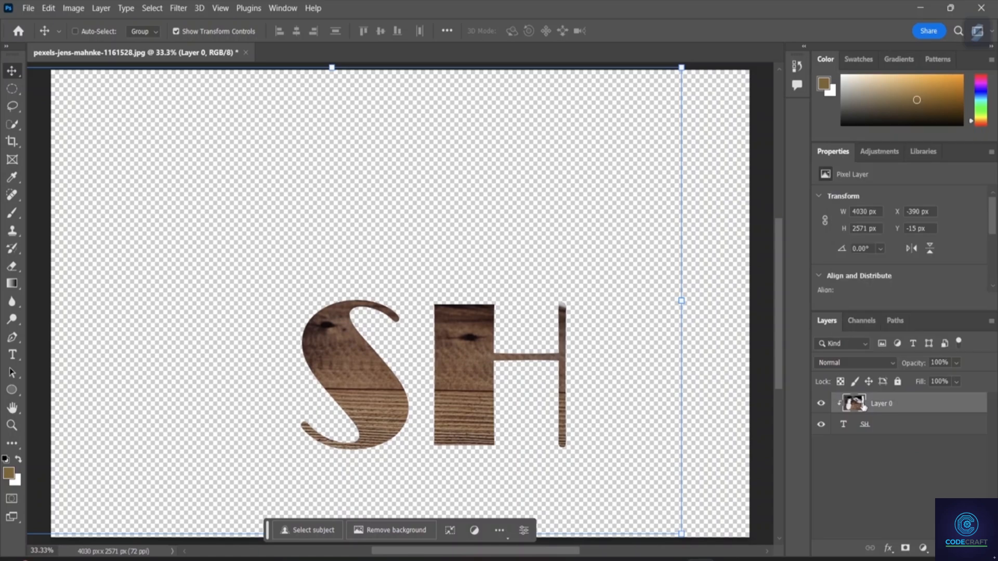
right_click(863, 407)
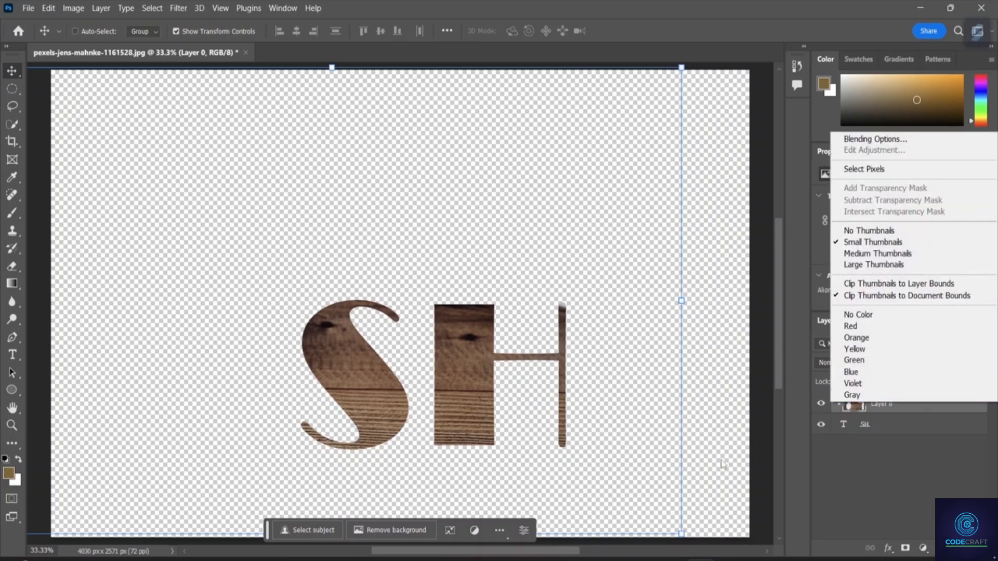
click(895, 424)
click(895, 428)
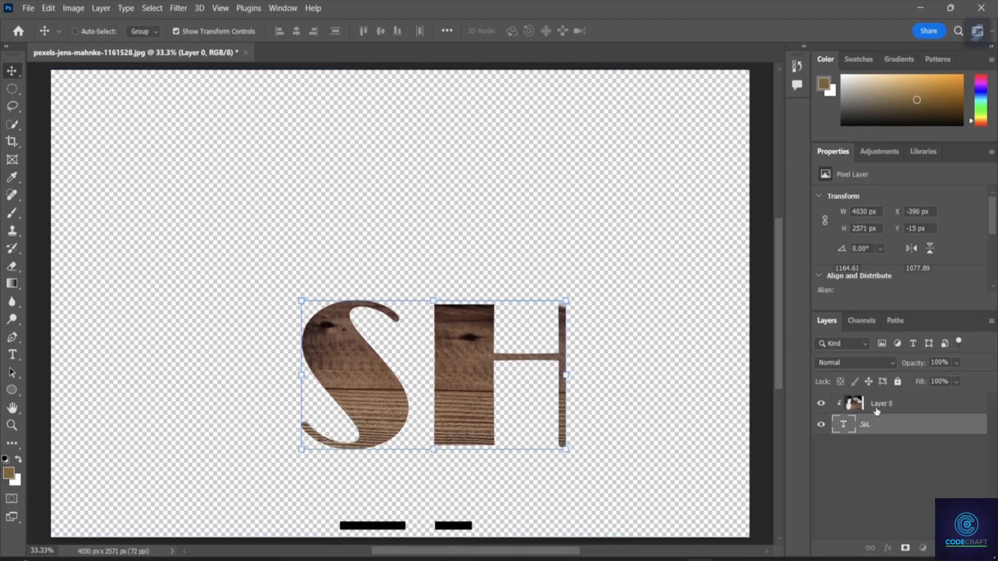
Duplicate Layer 0 as Layer 0 copy and move the copy below the SH text layer, outside the clipping mask.
click(878, 411)
right_click(878, 411)
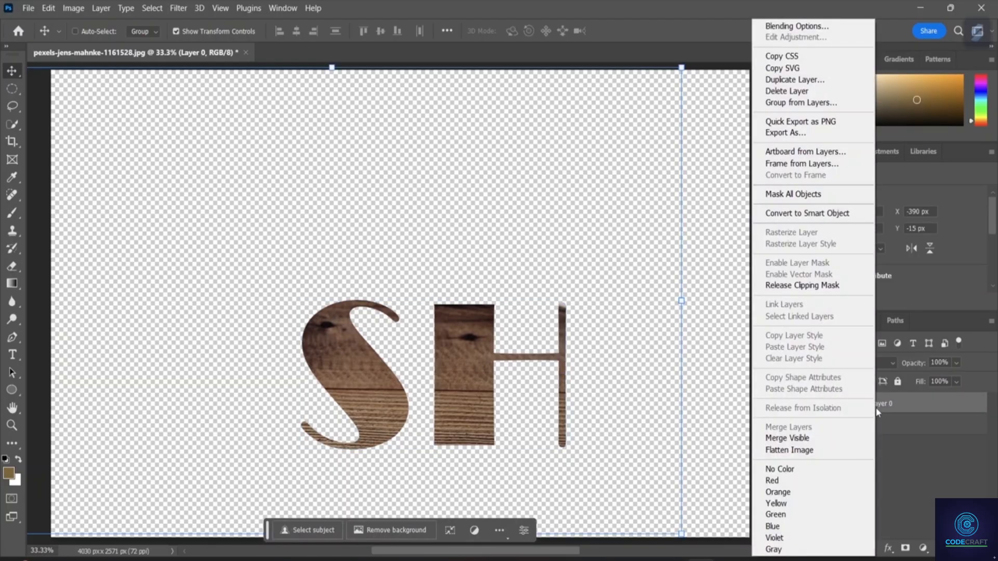
click(787, 80)
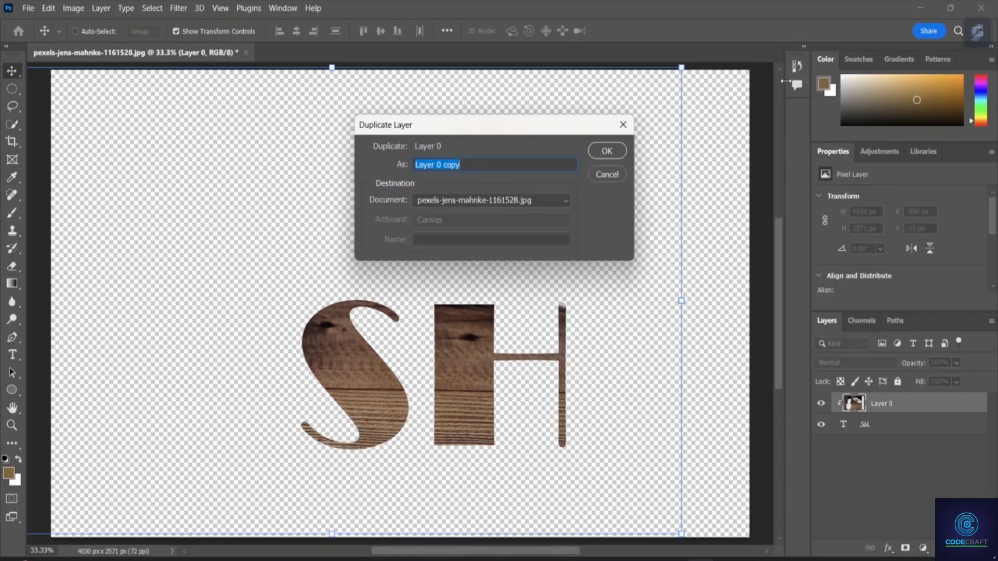
click(600, 153)
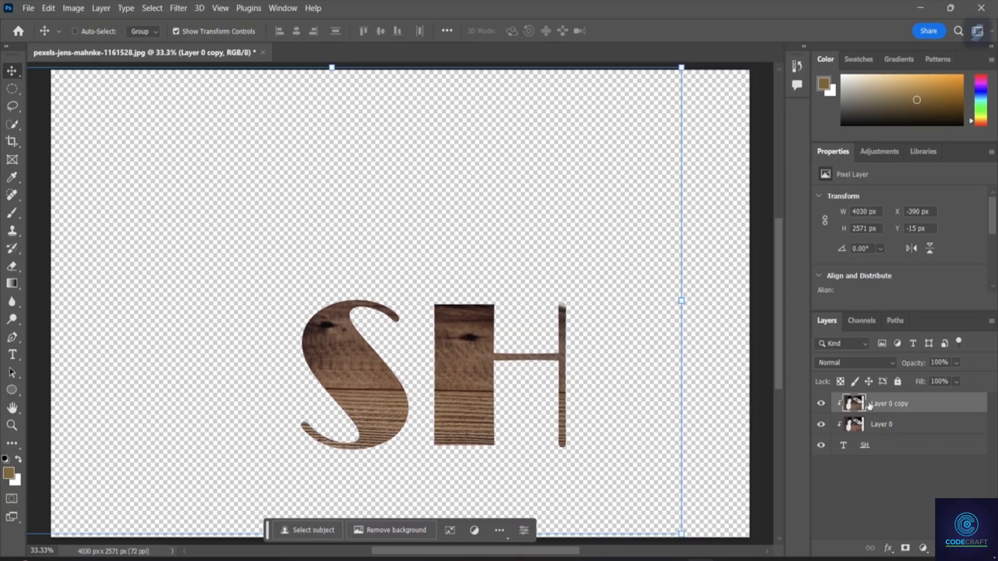
drag(869, 406, 865, 475)
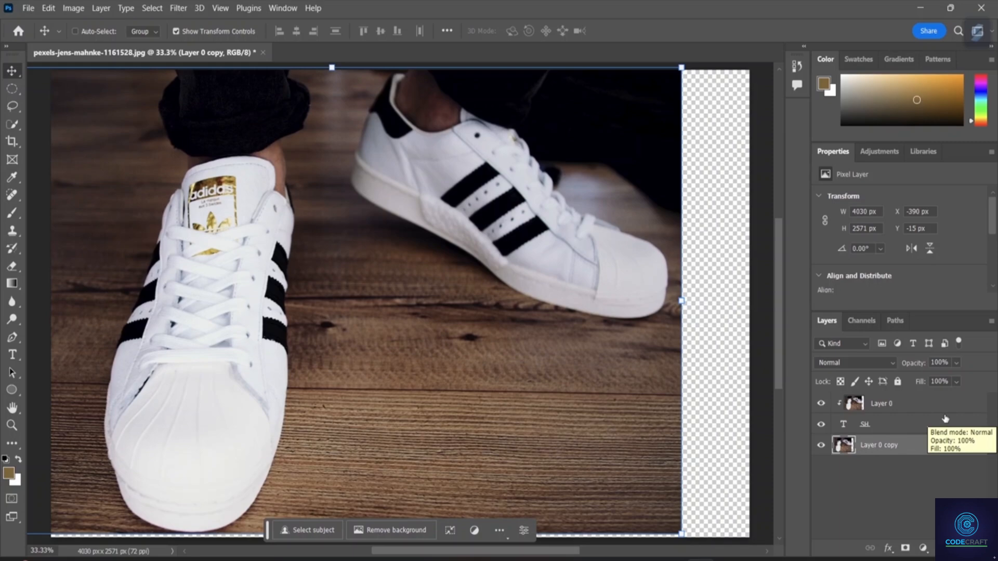
Reposition the Layer 0 copy photo behind the lettering to about X -69 px and Y 135 px.
drag(512, 86, 478, 87)
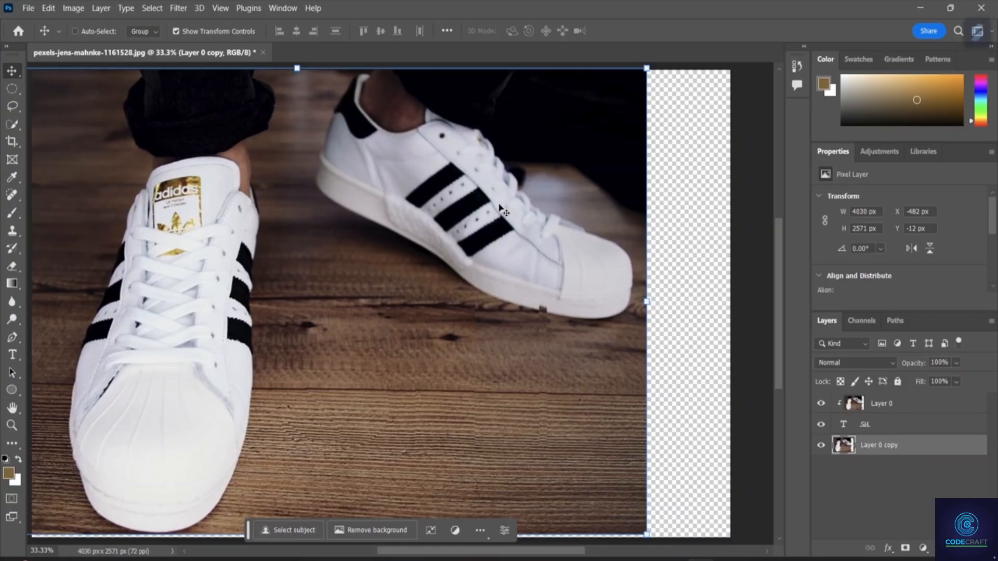
drag(500, 204, 608, 188)
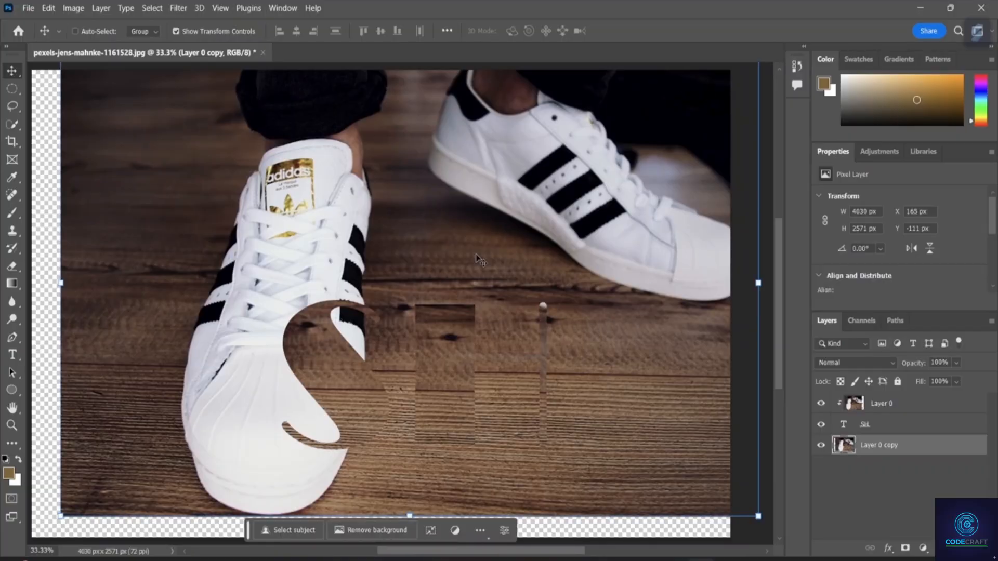
drag(447, 205, 402, 269)
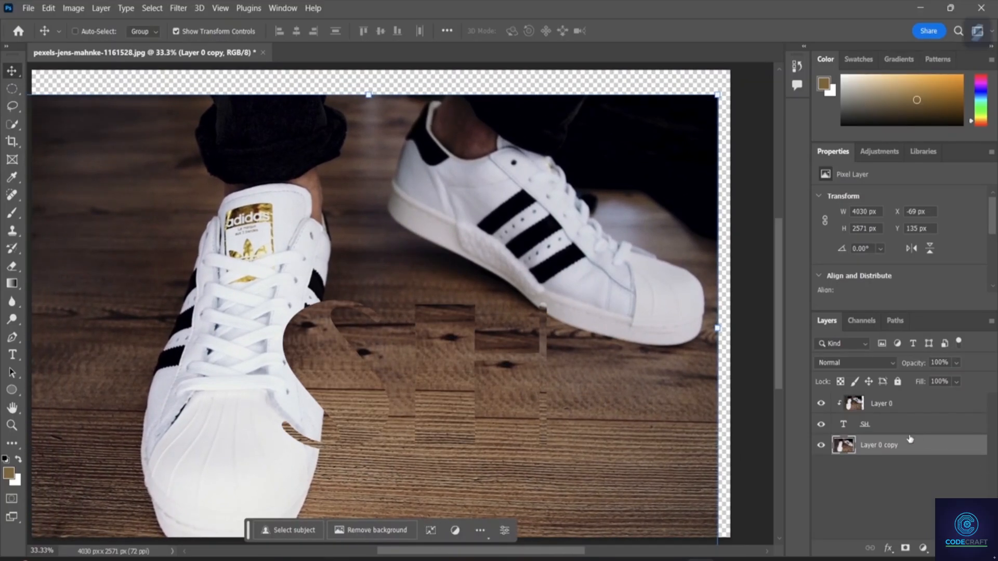
Select the SH text layer and set the foreground colour to a brighter orange.
click(886, 426)
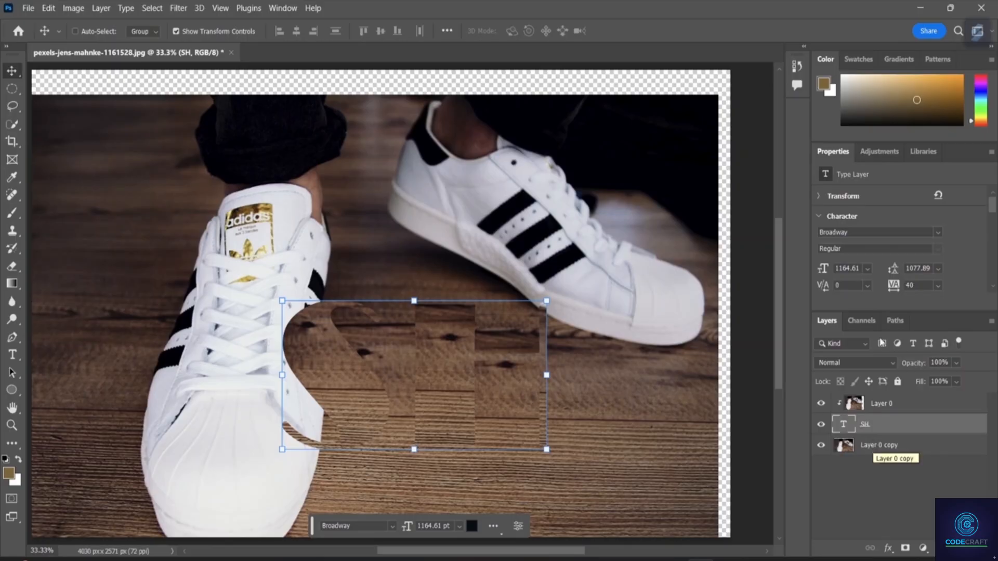
click(935, 98)
drag(935, 99, 933, 85)
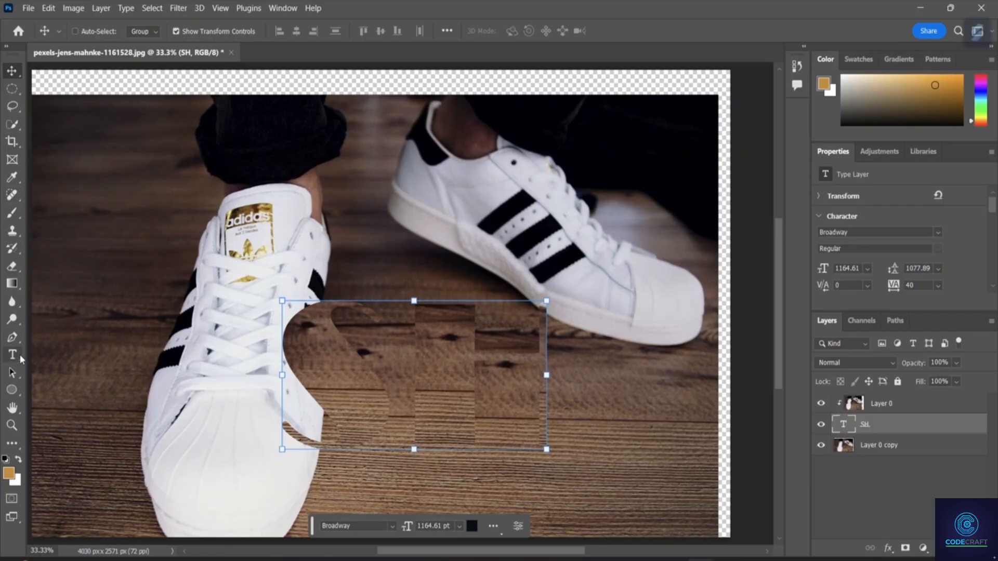
Add a Hue/Saturation adjustment clipped to the SH text layer and set its hue to +121.
click(878, 153)
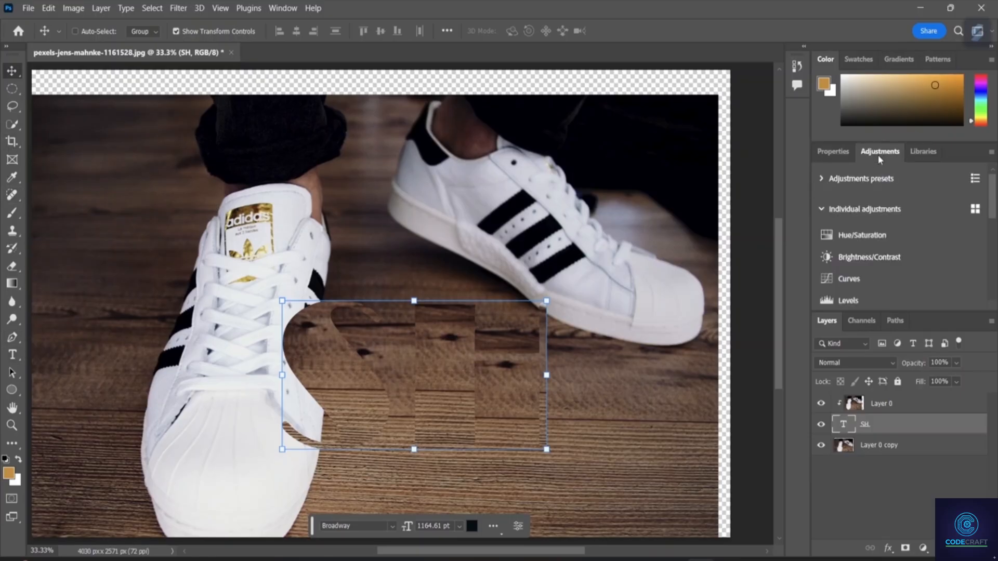
click(848, 238)
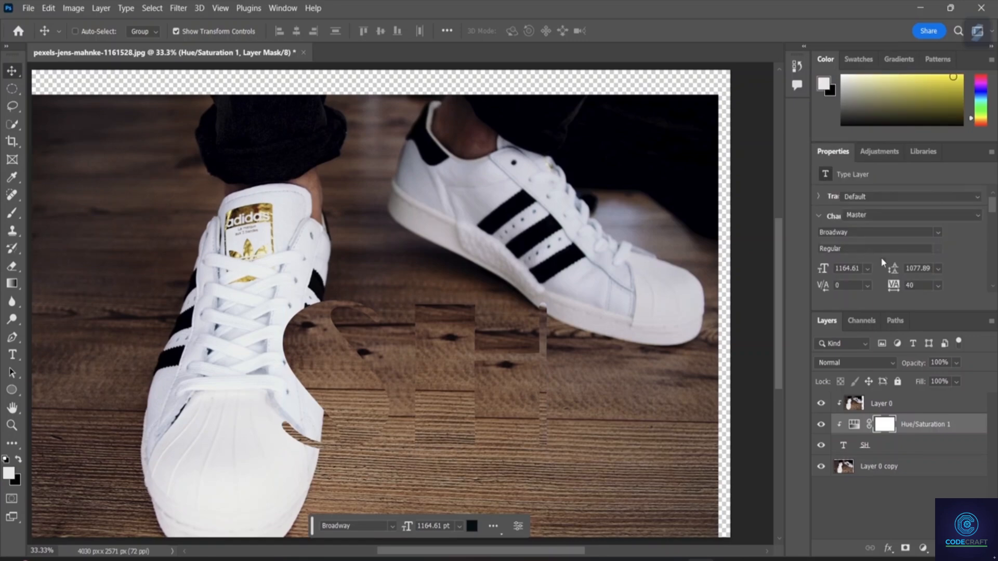
click(900, 250)
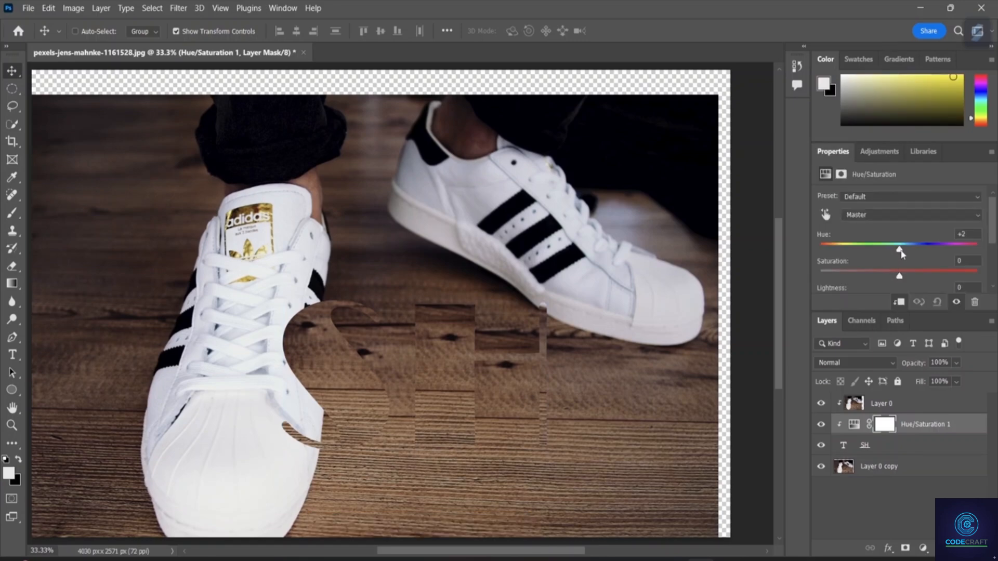
click(839, 250)
drag(840, 250, 960, 250)
Add a Hue/Saturation adjustment above Layer 0 copy, setting its hue to -37 and lowering its saturation.
click(868, 467)
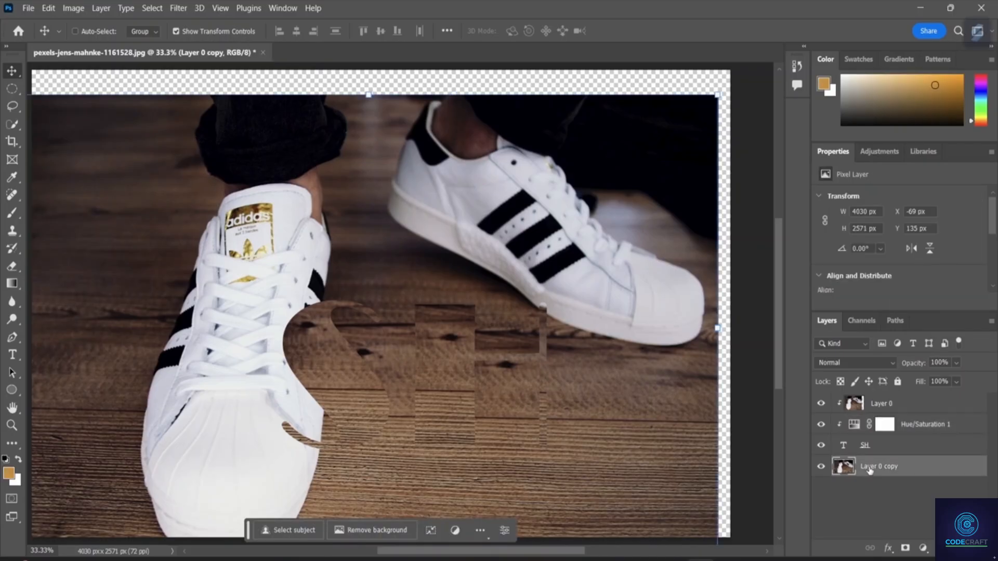
click(879, 151)
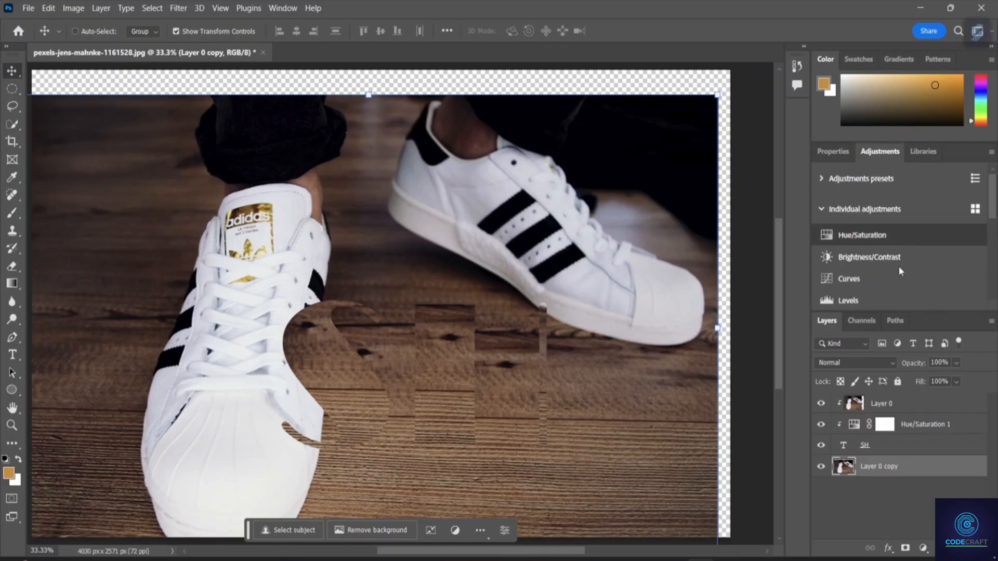
click(877, 238)
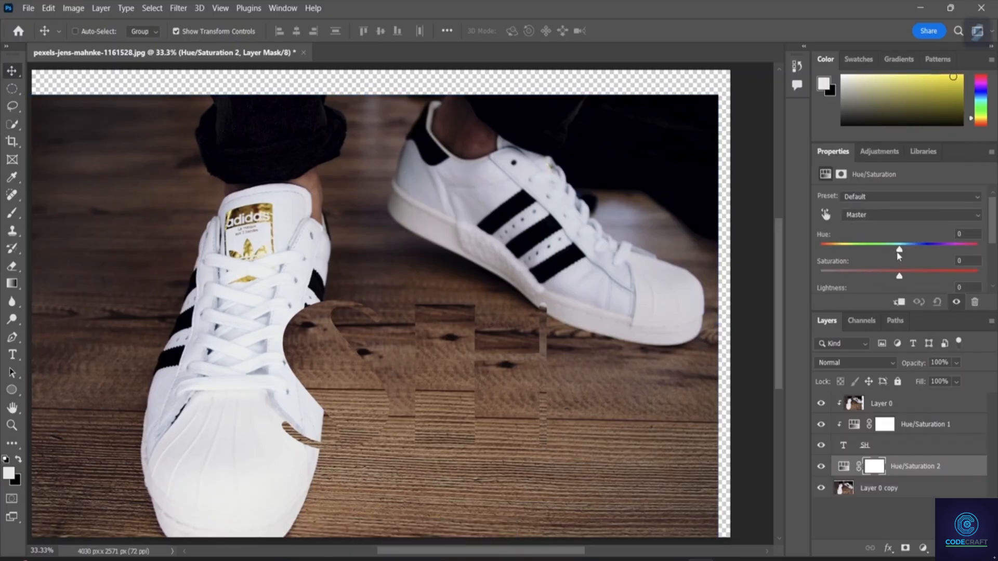
drag(899, 251, 870, 254)
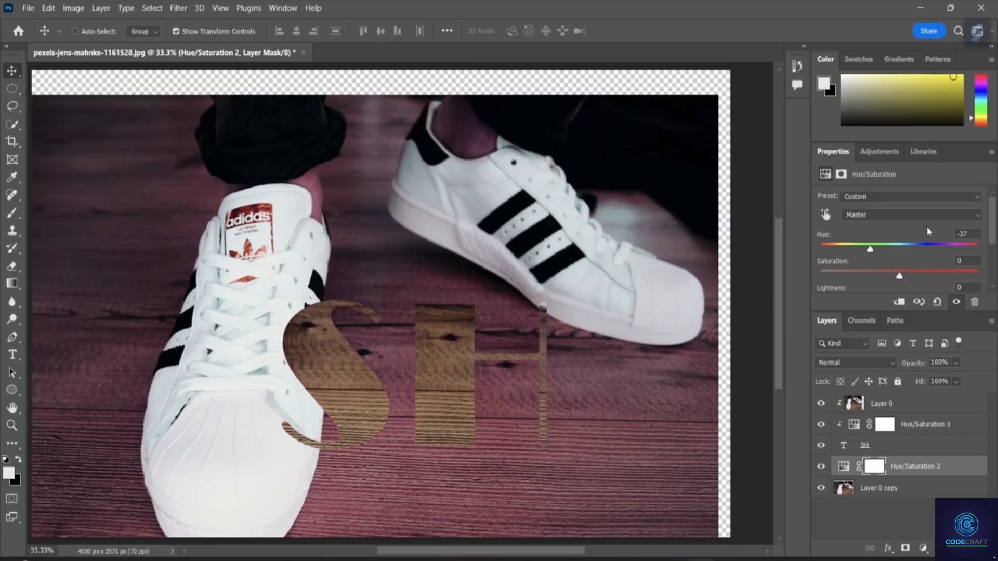
drag(899, 280, 874, 253)
Delete the layer mask of Hue/Saturation 1 and remove that clipped adjustment layer.
click(879, 427)
right_click(877, 428)
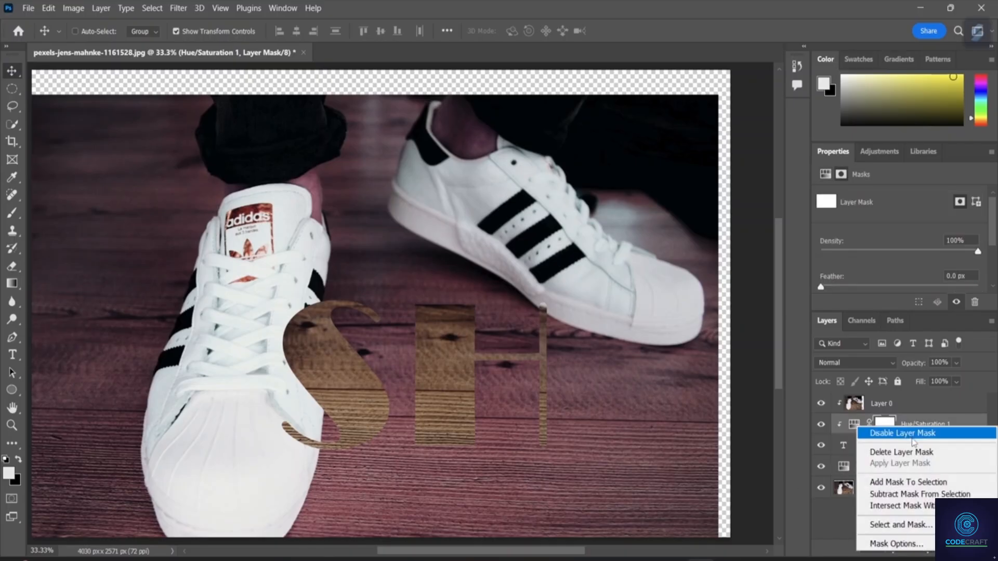
click(904, 452)
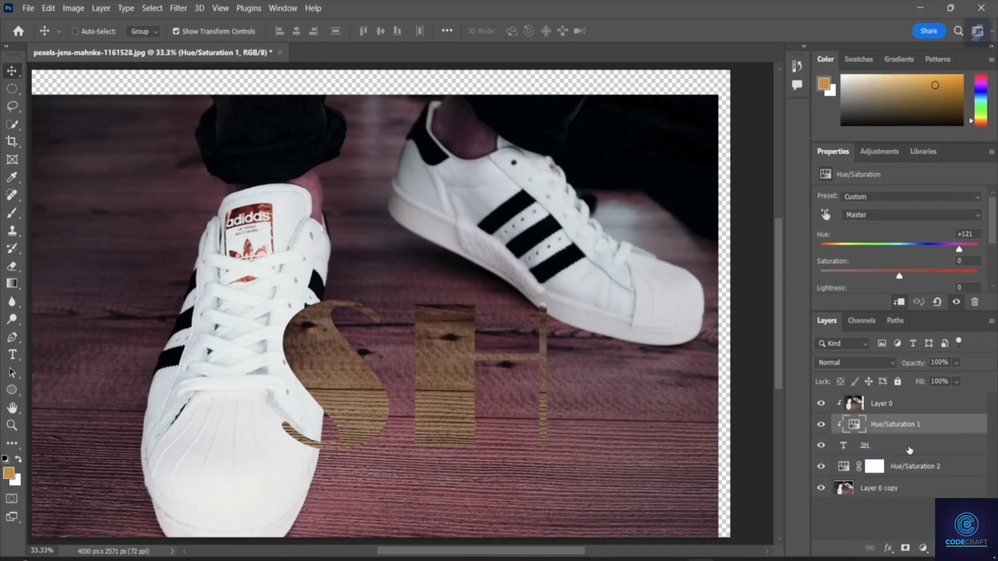
right_click(860, 428)
click(962, 437)
right_click(913, 425)
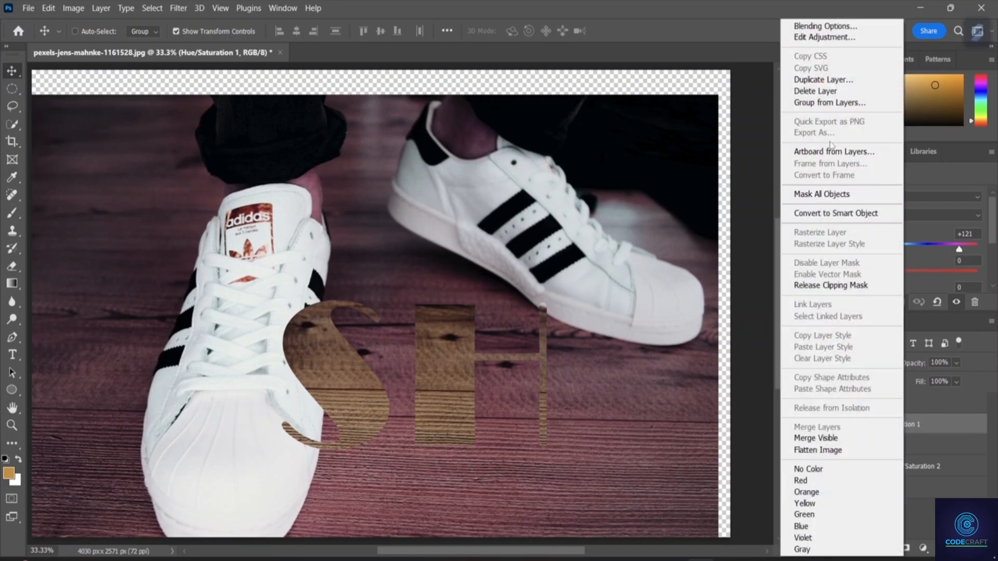
click(822, 91)
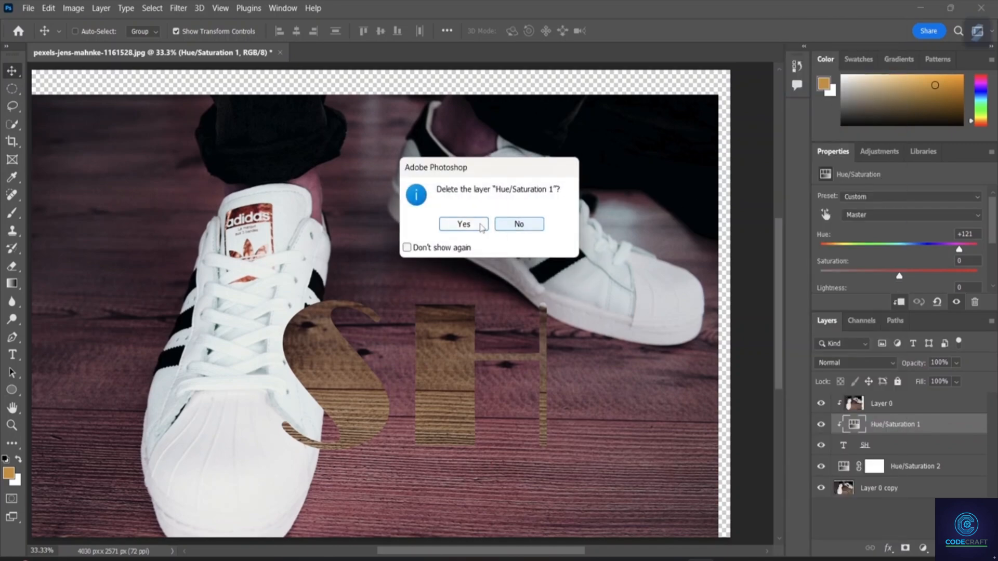
click(518, 224)
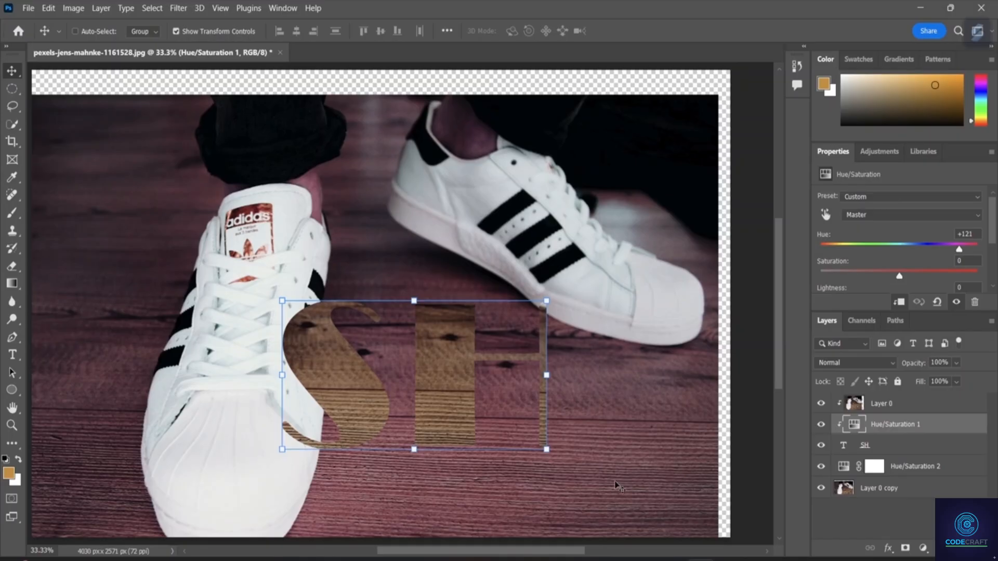
key(Delete)
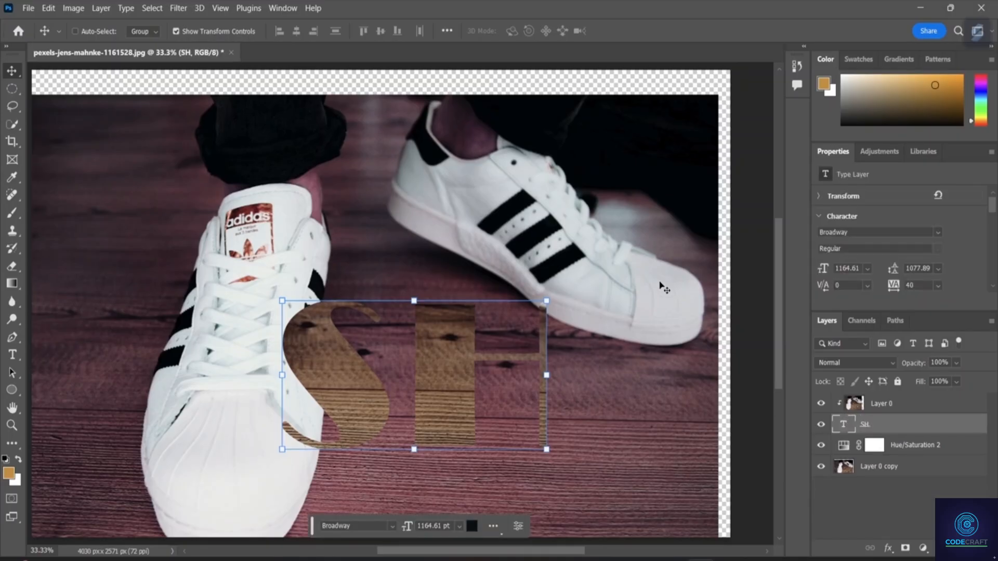
click(881, 503)
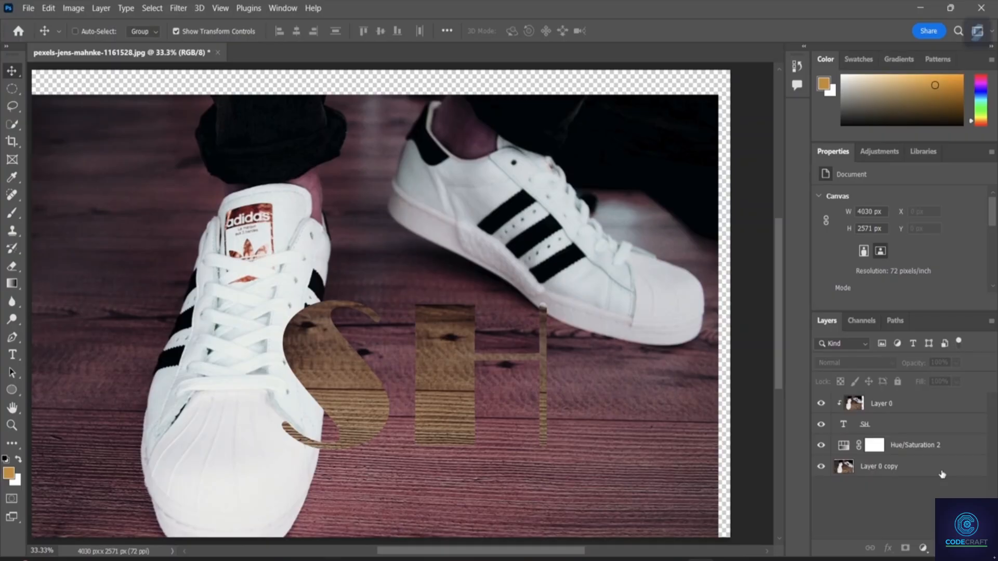
Scale the SH text to about 145% width and 158% height and place it across the floor and the rear shoe's toe.
click(863, 424)
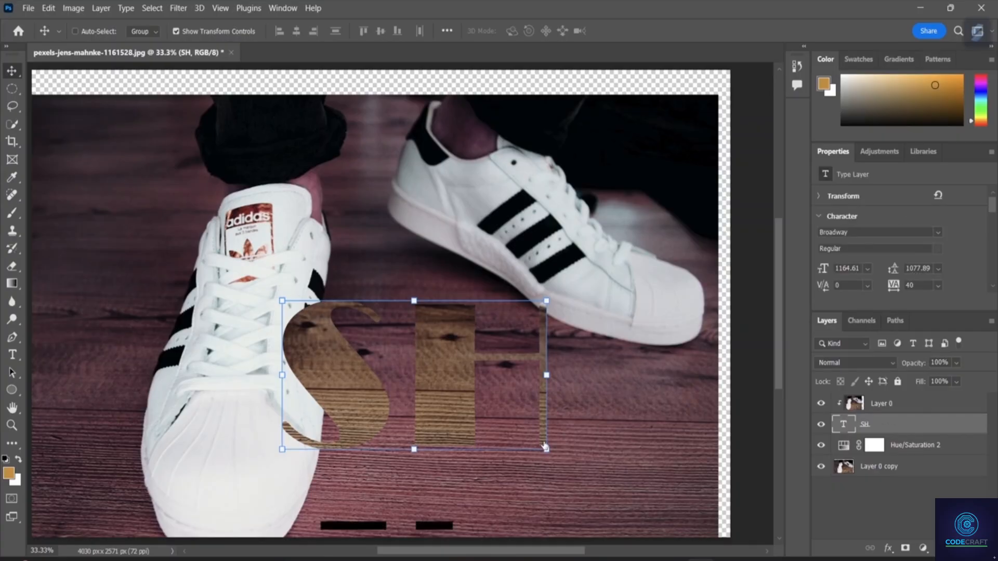
drag(543, 452, 513, 361)
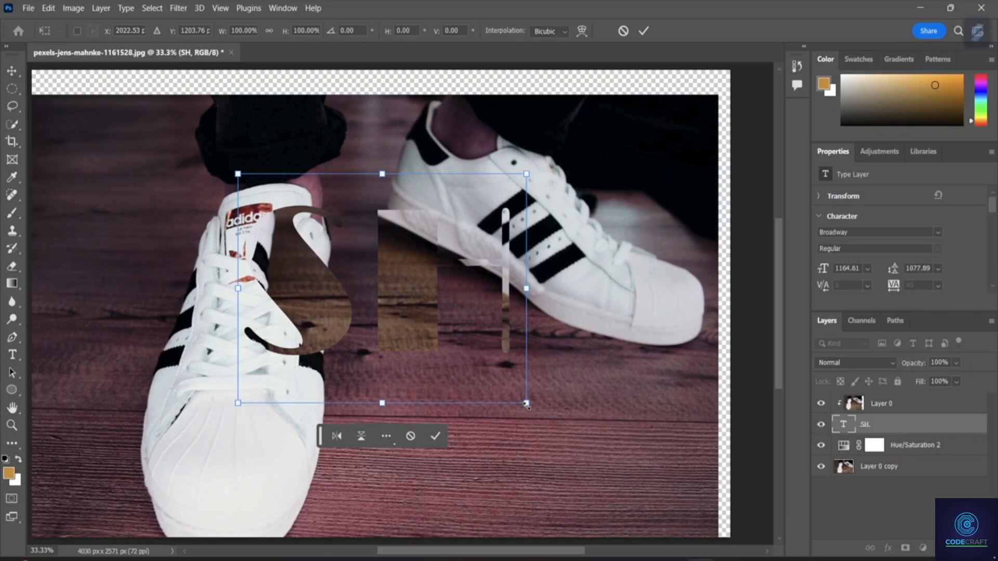
drag(526, 404, 655, 536)
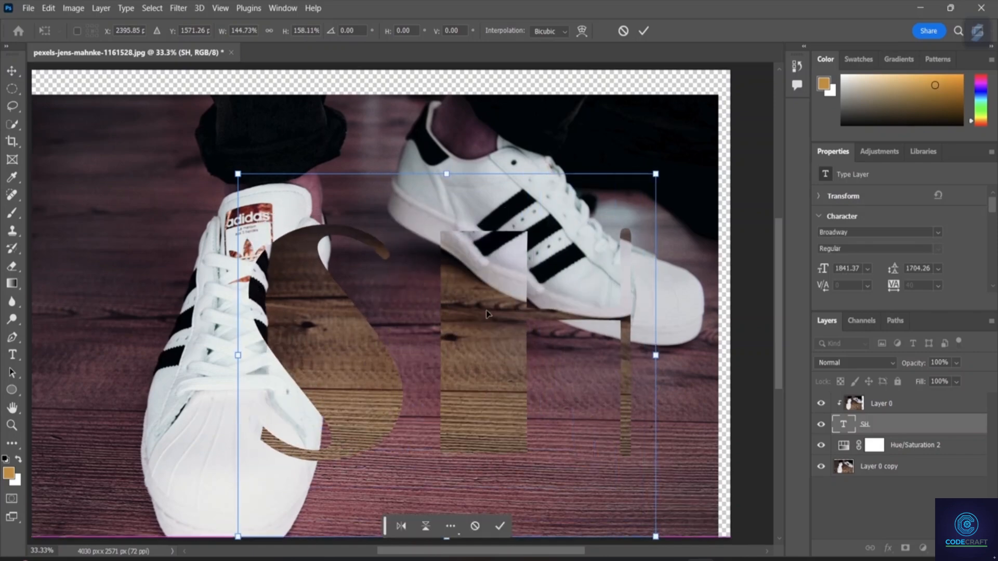
drag(488, 314, 506, 300)
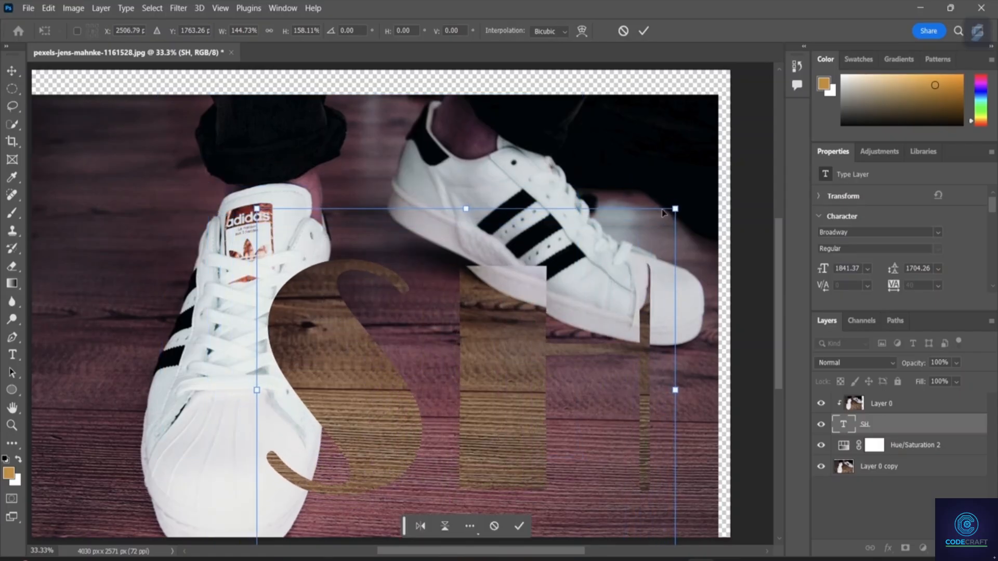
key(Return)
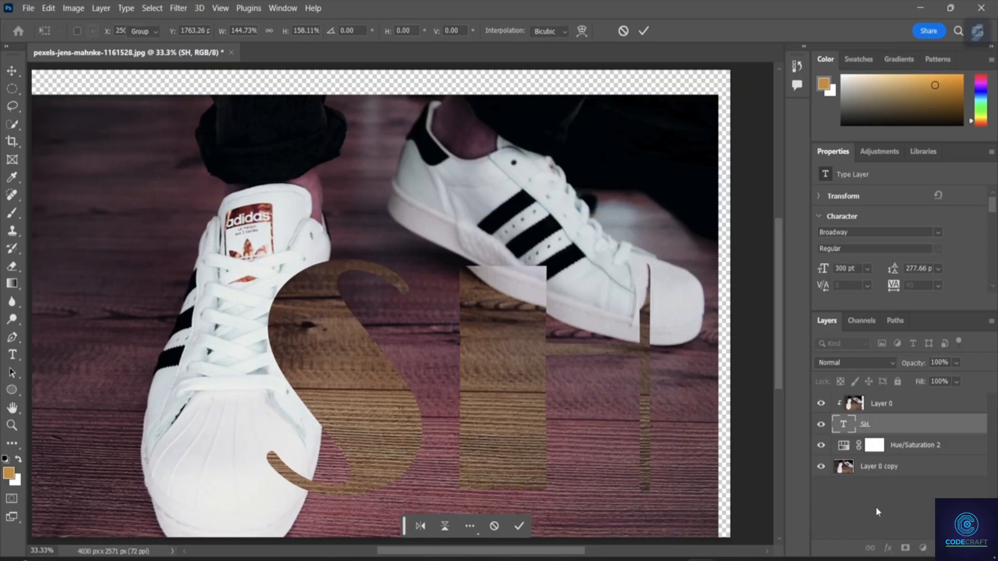
click(875, 507)
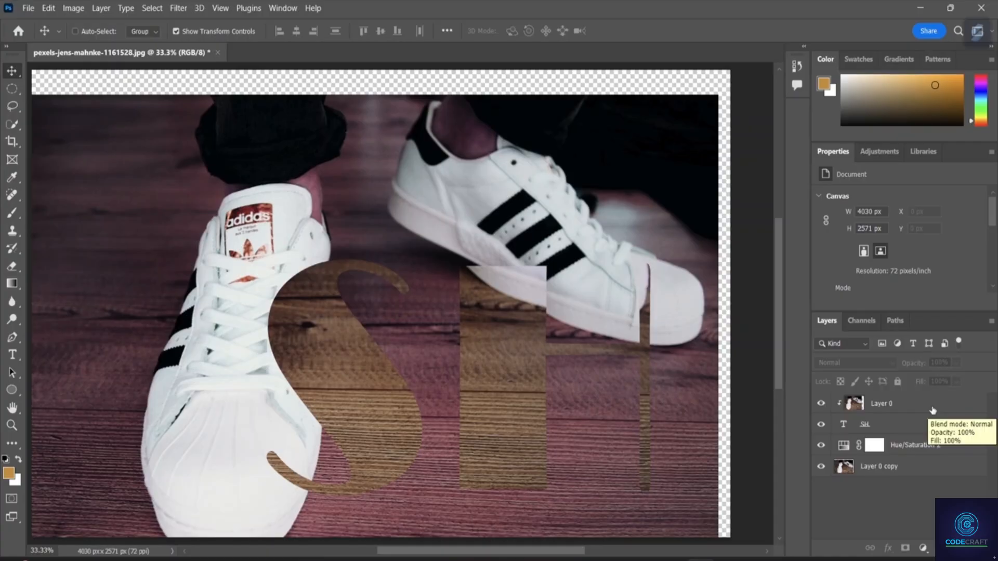
right_click(881, 470)
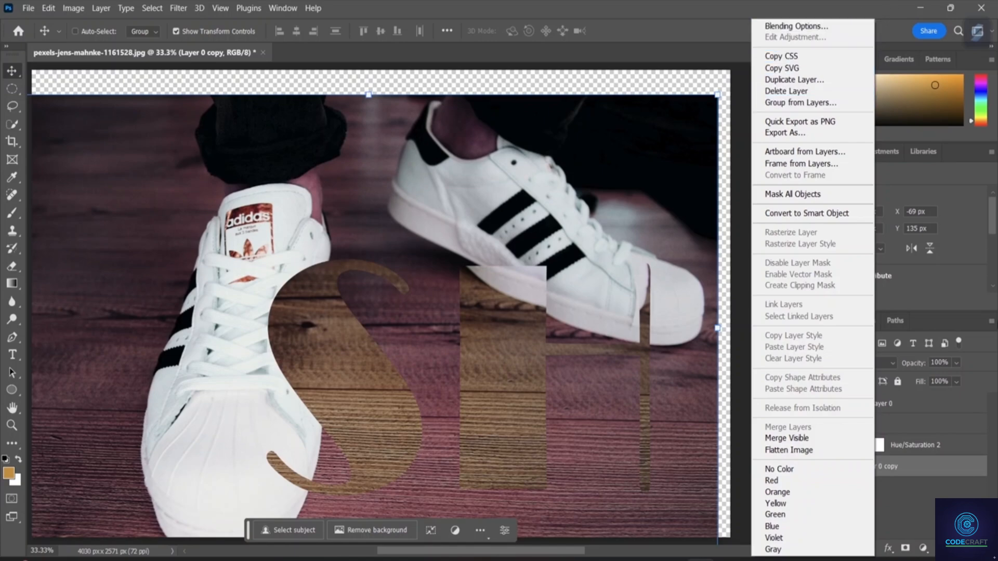
click(944, 499)
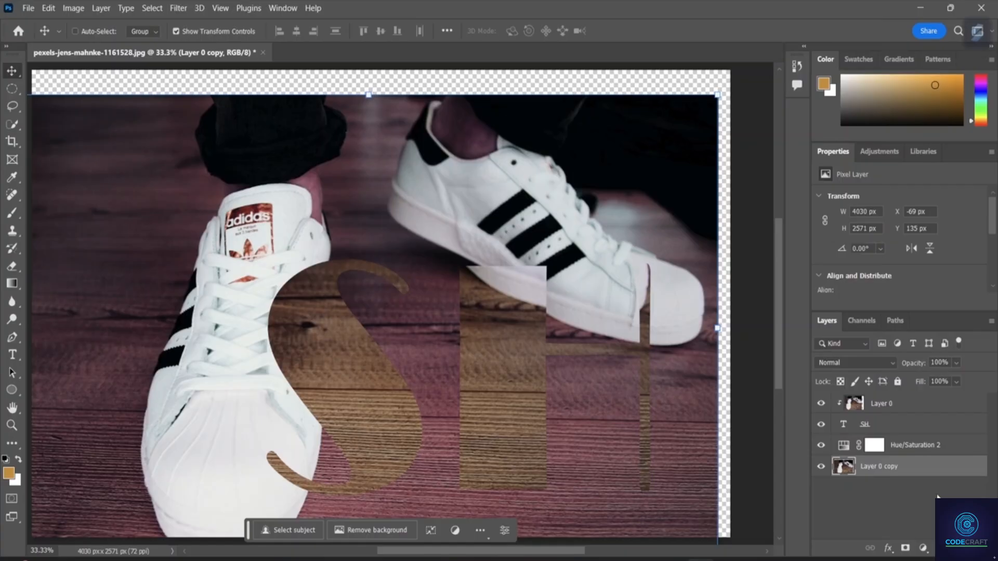